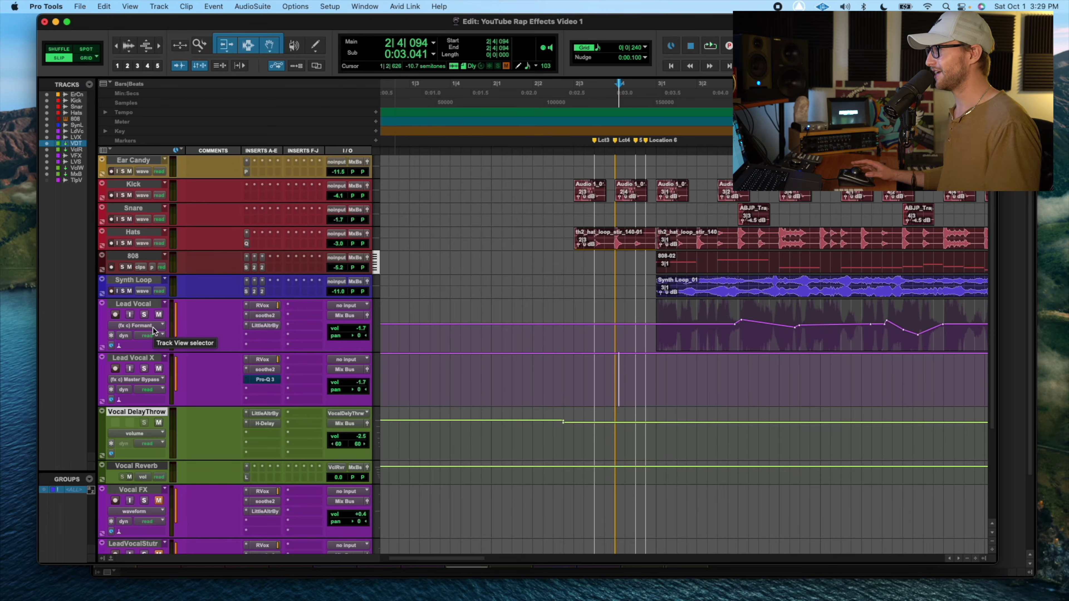
Switch the Lead Vocal track's view from the formant automation to waveform and select the track.
{"action": "left_click", "coordinate": [153, 328]}
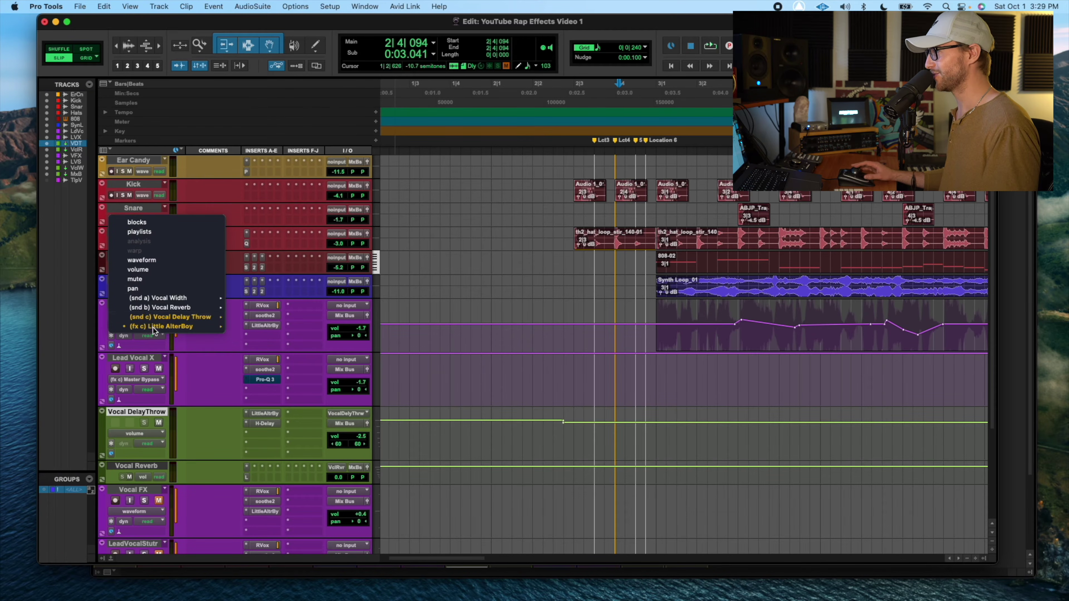
{"action": "left_click", "coordinate": [151, 260]}
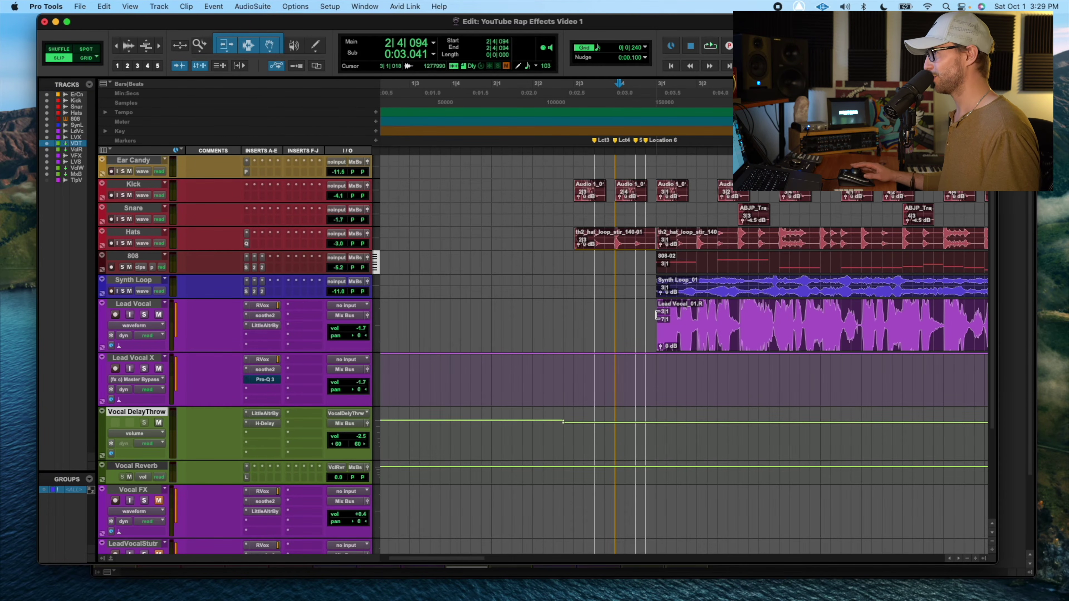
{"action": "left_click", "coordinate": [143, 307]}
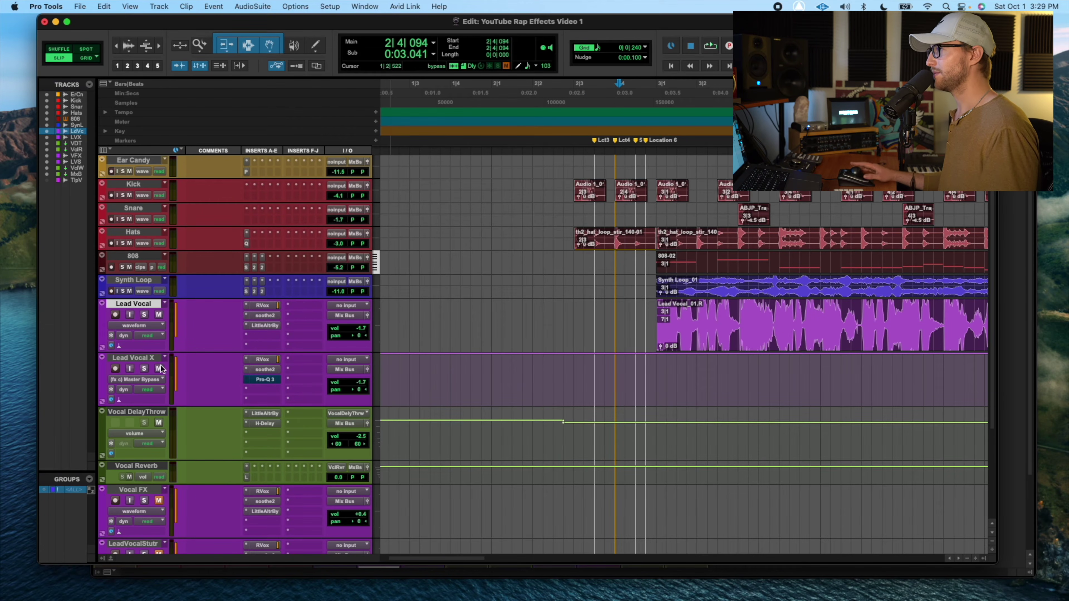
Move the LeadVocalStutr track directly beneath the Lead Vocal track.
{"action": "scroll", "coordinate": [219, 473], "scroll_direction": "down", "scroll_amount": 3}
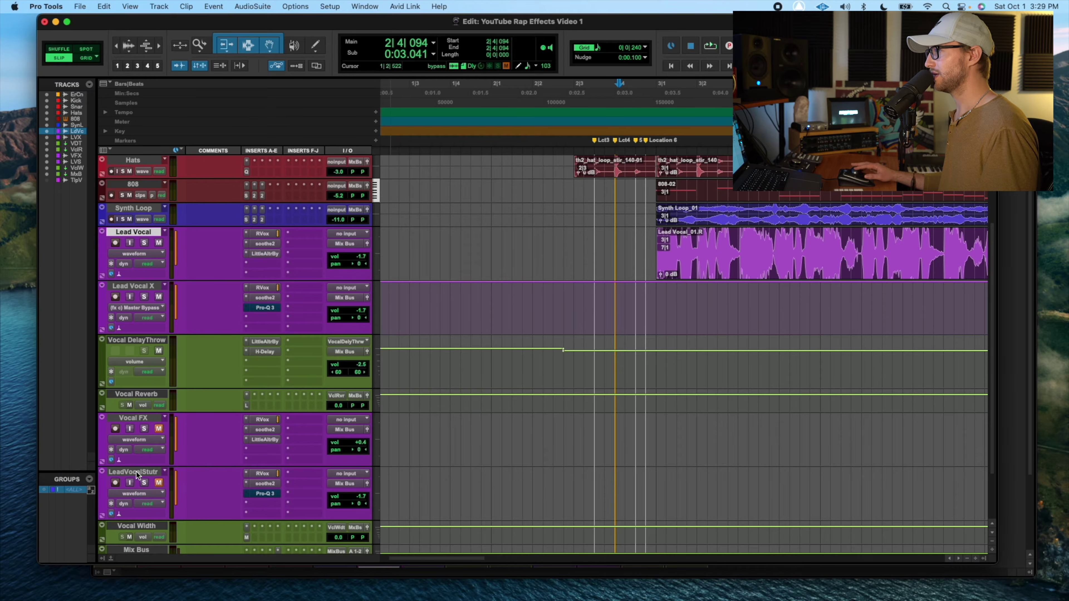
{"action": "left_click_drag", "start_coordinate": [138, 471], "coordinate": [154, 278]}
{"action": "scroll", "coordinate": [187, 261], "scroll_direction": "up", "scroll_amount": 2}
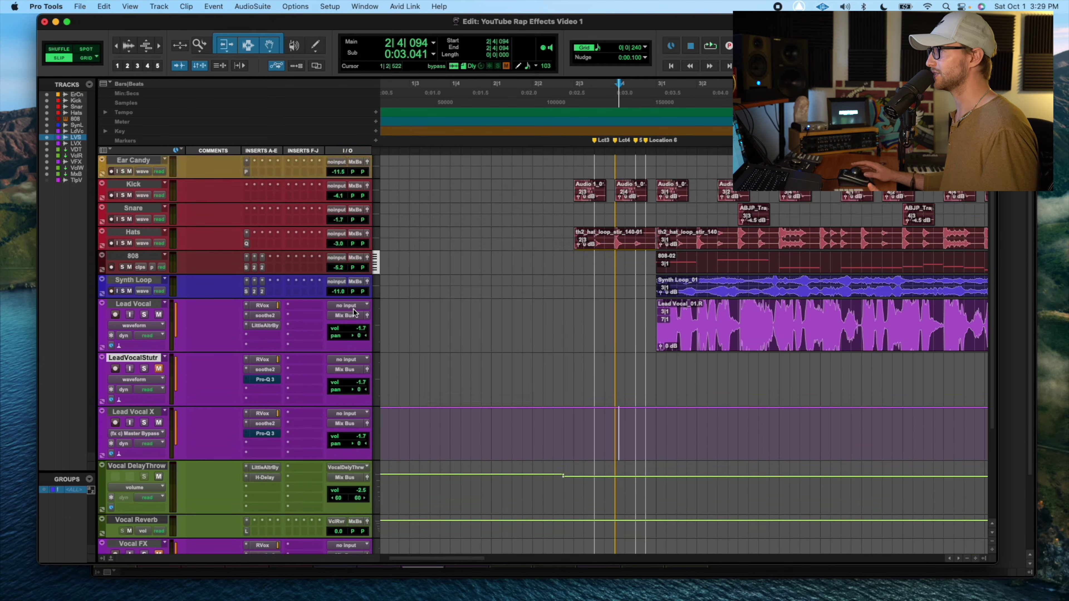
{"action": "left_click", "coordinate": [143, 281]}
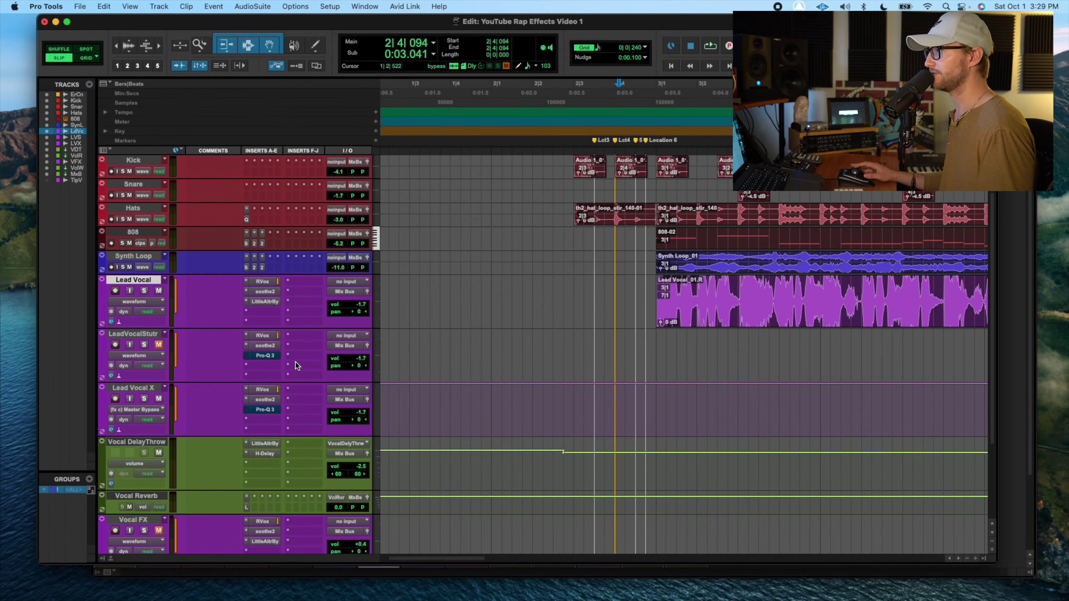
Inspect the Pro-Q 3 curve on the LeadVocalStutr track, close the plug-in, and select that track.
{"action": "left_click", "coordinate": [261, 357]}
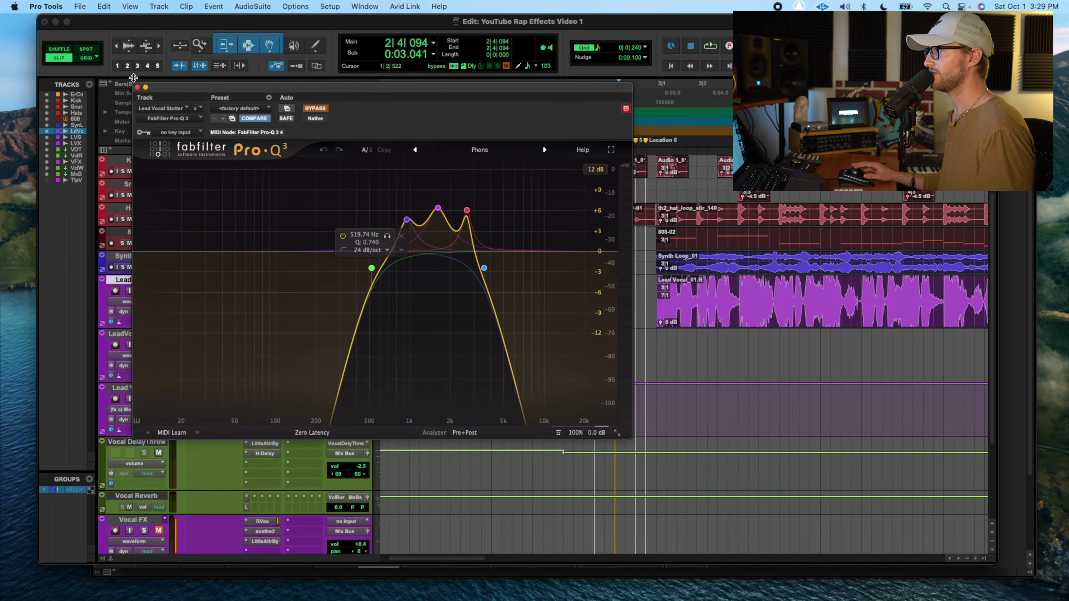
{"action": "left_click", "coordinate": [138, 88]}
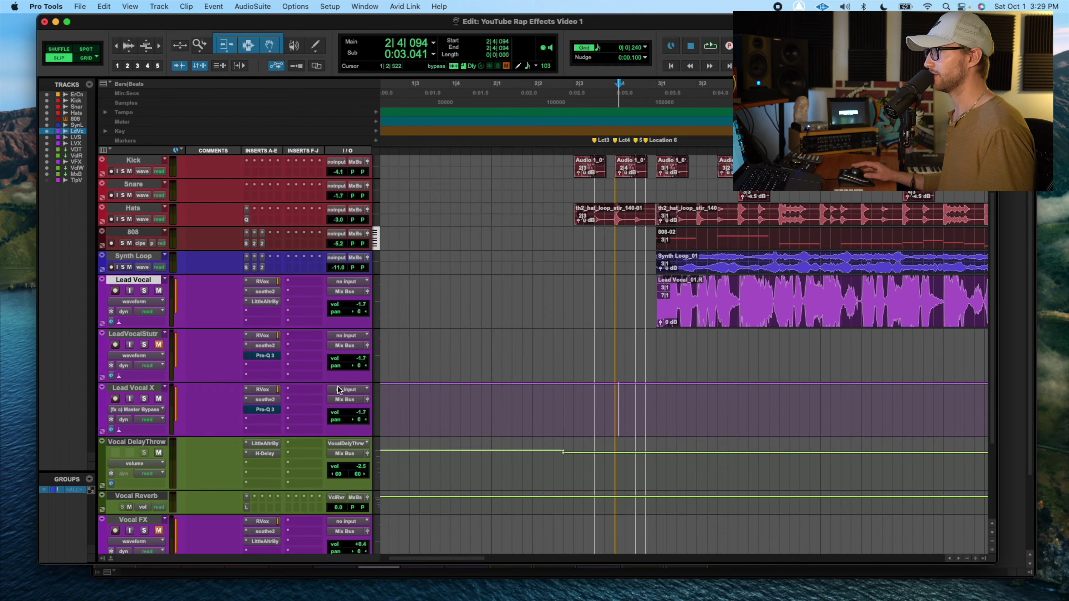
{"action": "left_click", "coordinate": [150, 339]}
Switch the edit mode to Grid and select the opening of the Lead Vocal clip from 3|1|000.
{"action": "left_click", "coordinate": [651, 295]}
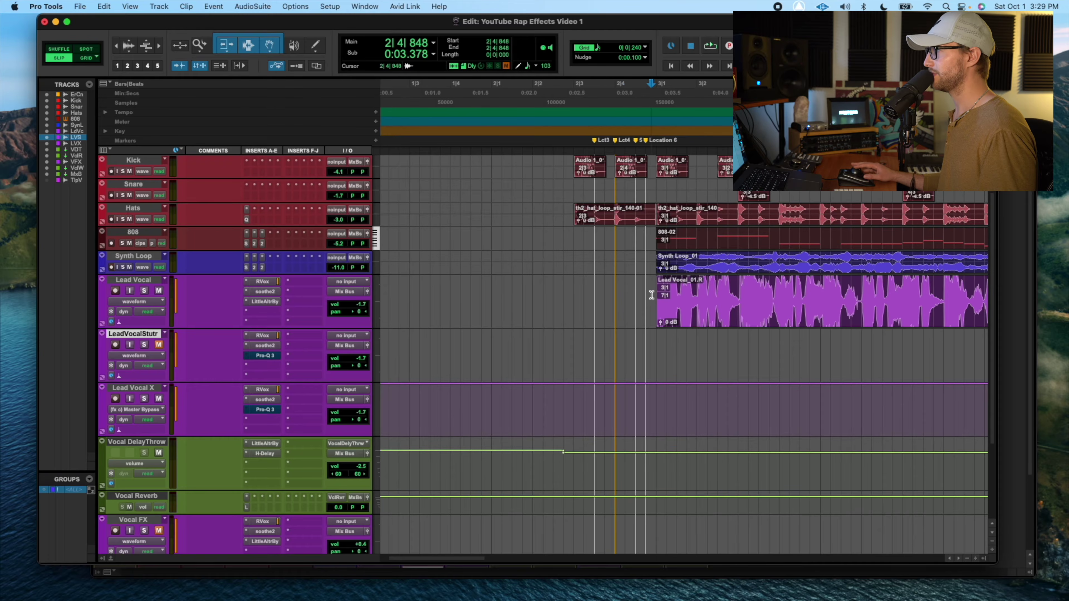
{"action": "scroll", "coordinate": [651, 295], "scroll_direction": "up", "scroll_amount": 5}
{"action": "scroll", "coordinate": [651, 297], "scroll_direction": "down", "scroll_amount": 1}
{"action": "left_click_drag", "start_coordinate": [585, 271], "coordinate": [672, 276]}
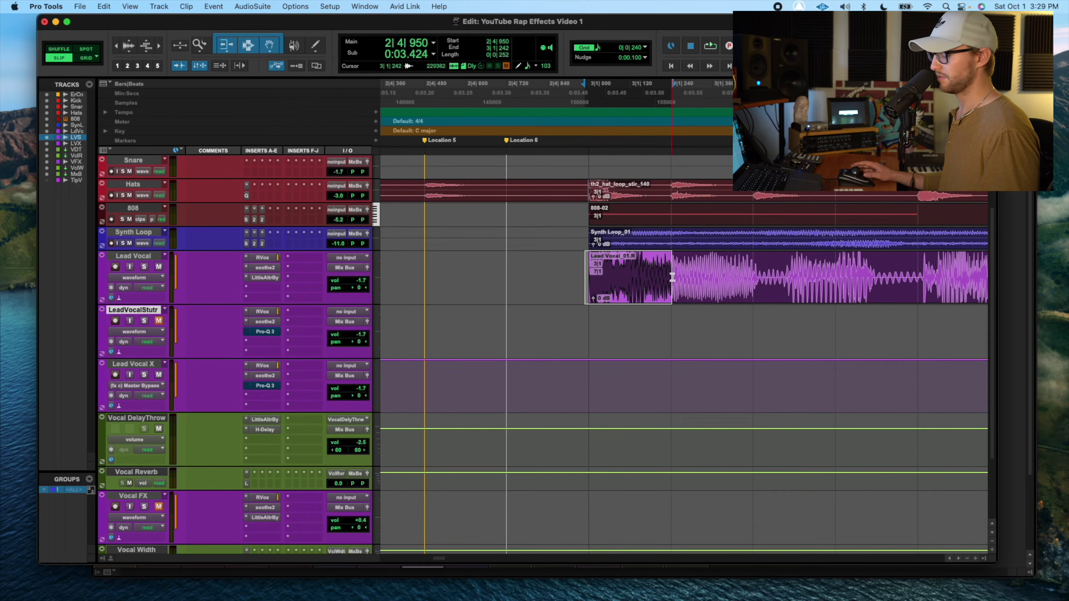
{"action": "key", "text": "F4"}
{"action": "left_click_drag", "start_coordinate": [586, 272], "coordinate": [673, 278]}
Extend the Lead Vocal selection to 3|1|480 and listen to the clip's opening.
{"action": "key", "text": "space"}
{"action": "key", "text": "space"}
{"action": "left_click", "coordinate": [753, 268], "text": "shift"}
{"action": "key", "text": "super+bracketleft"}
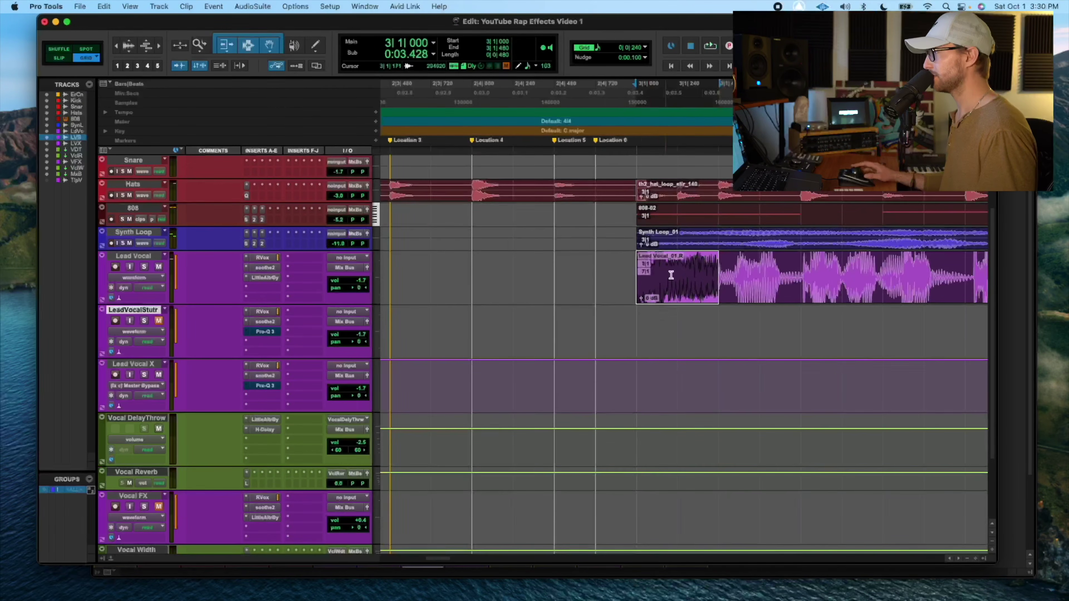
{"action": "key", "text": "space"}
{"action": "key", "text": "space"}
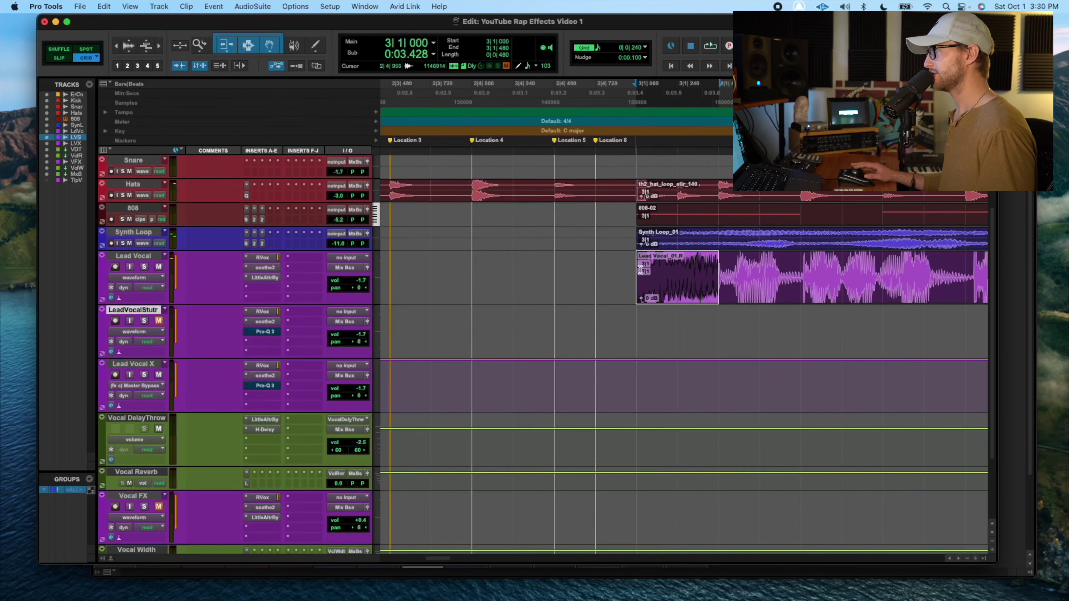
Play the session from 2|3|240 to hear the lead-in to the Lead Vocal clip.
{"action": "key", "text": "super+bracketleft"}
{"action": "key", "text": "super+bracketleft"}
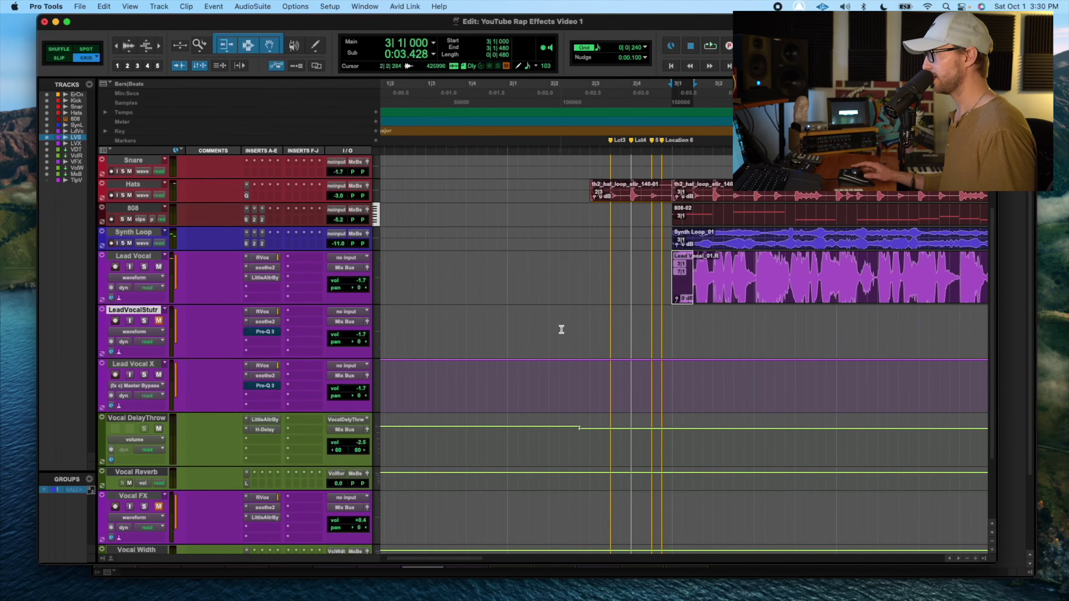
{"action": "left_click", "coordinate": [610, 270]}
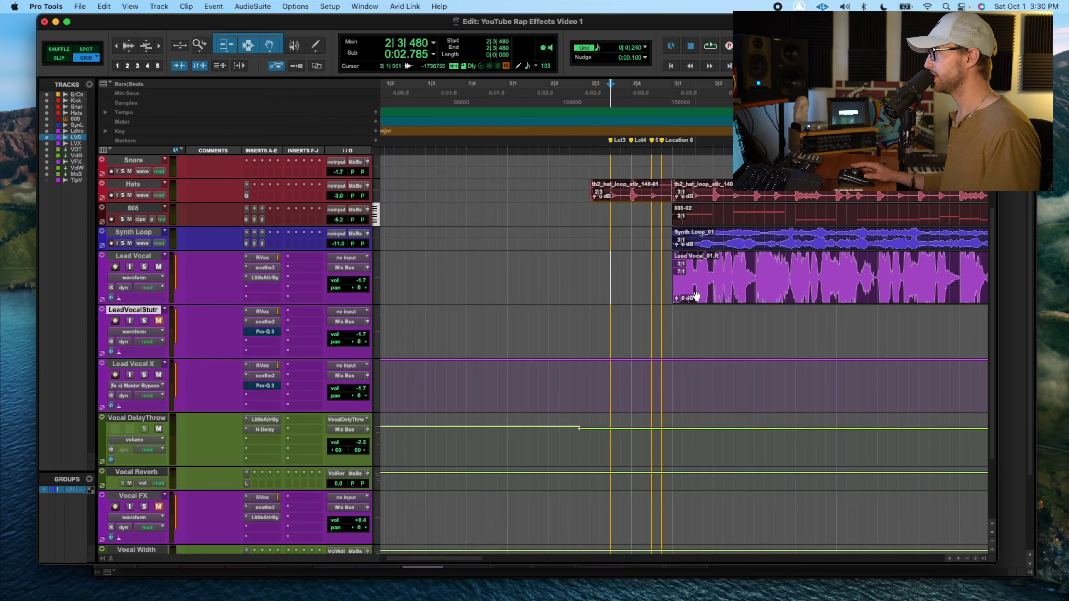
{"action": "left_click", "coordinate": [654, 332]}
{"action": "key", "text": "super+bracketright"}
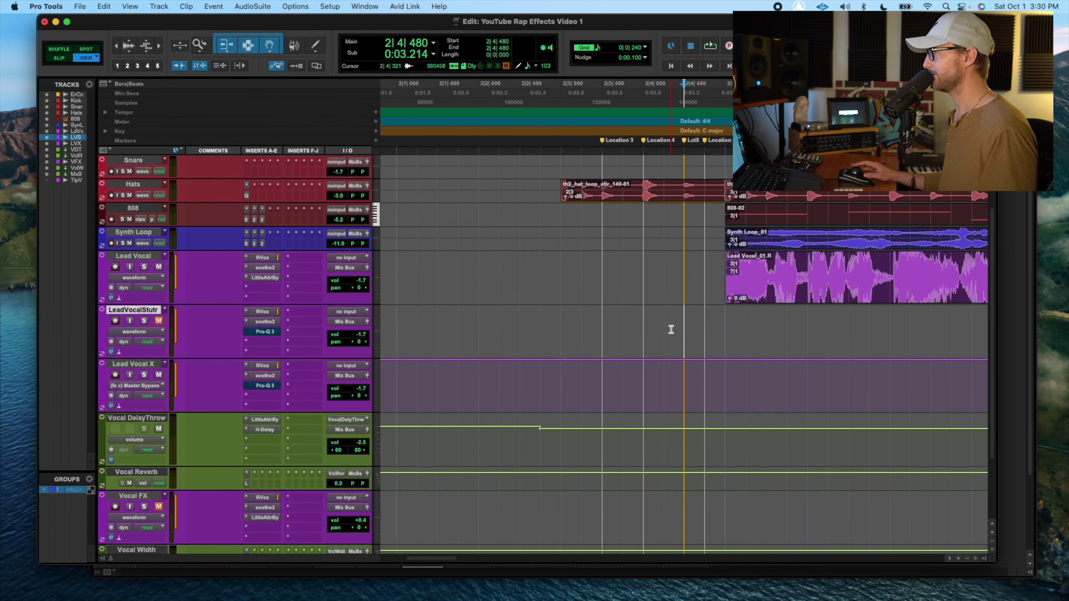
{"action": "left_click", "coordinate": [581, 277]}
{"action": "key", "text": "space"}
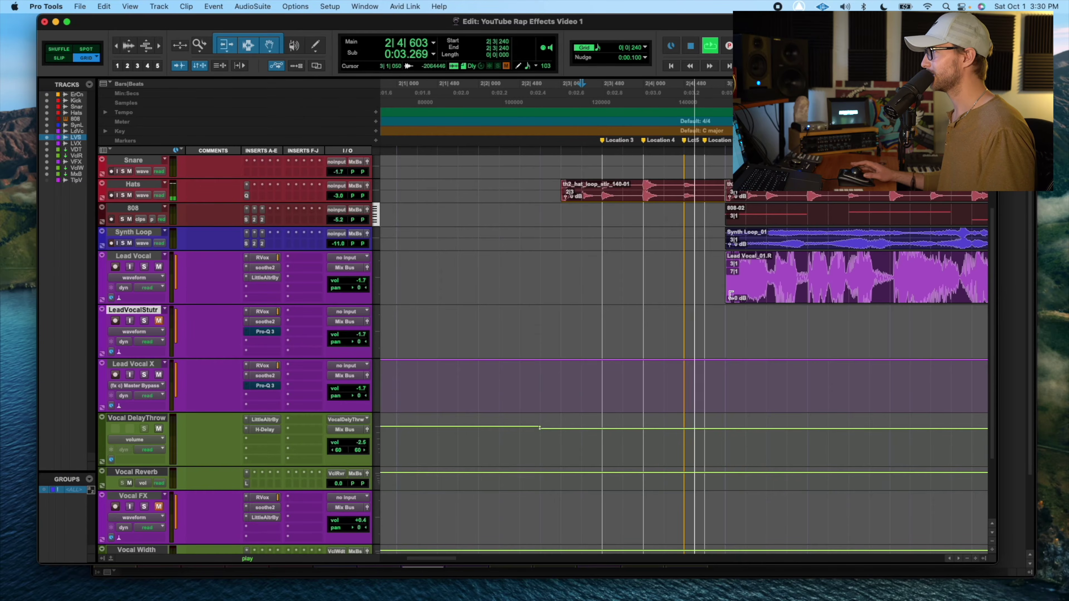
{"action": "key", "text": "space"}
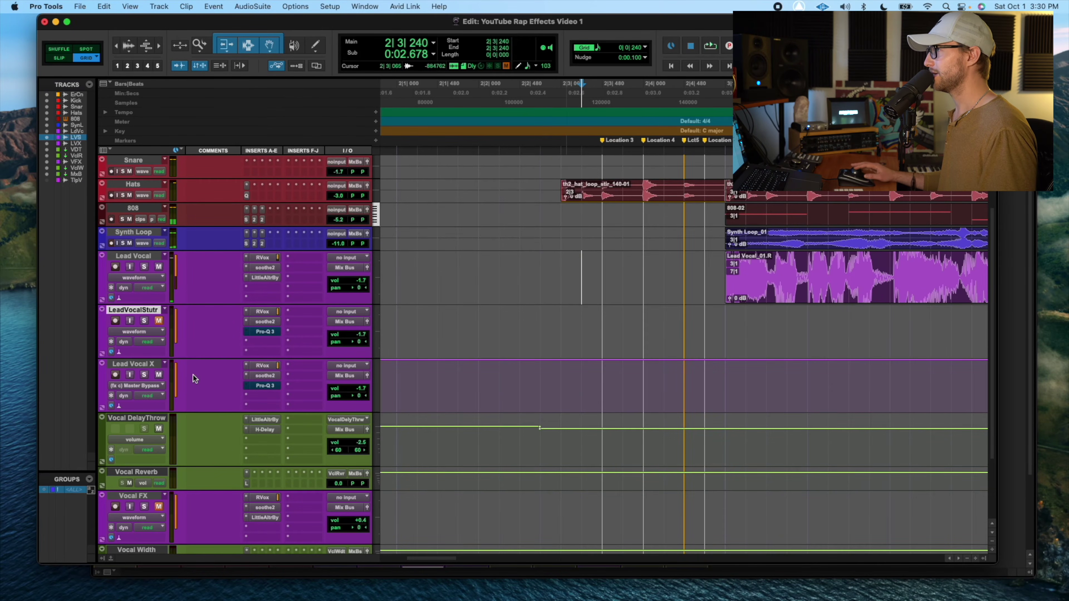
Copy the first 240 ticks of the Lead Vocal clip to LeadVocalStutr at 2|4|480 and duplicate the slice at 2|4|720.
{"action": "left_click", "coordinate": [691, 329]}
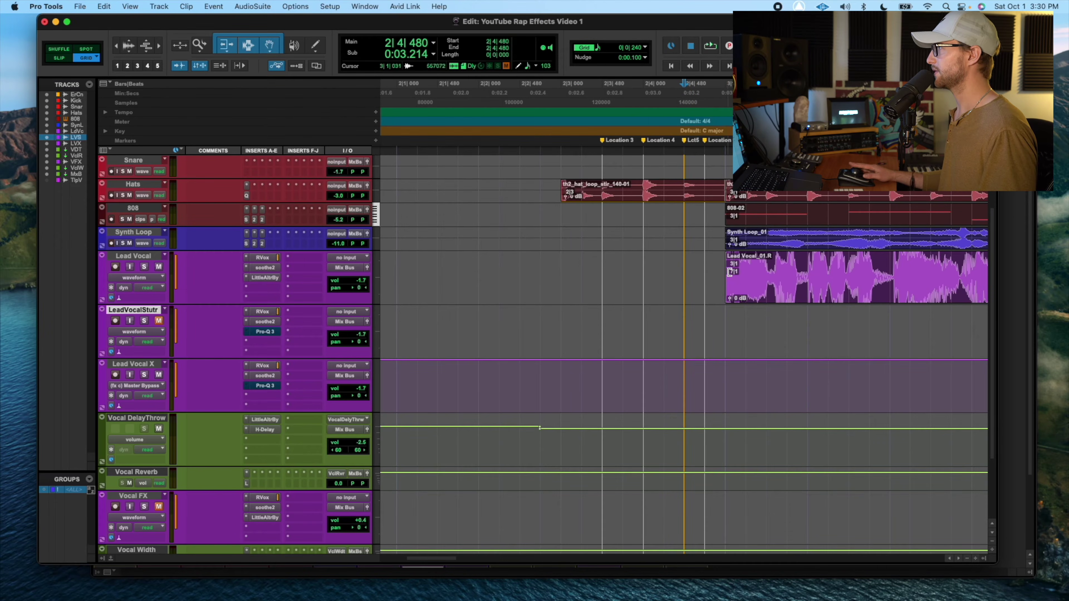
{"action": "left_click_drag", "start_coordinate": [724, 268], "coordinate": [745, 269]}
{"action": "key", "text": "super+c"}
{"action": "left_click", "coordinate": [686, 321]}
{"action": "key", "text": "super+v"}
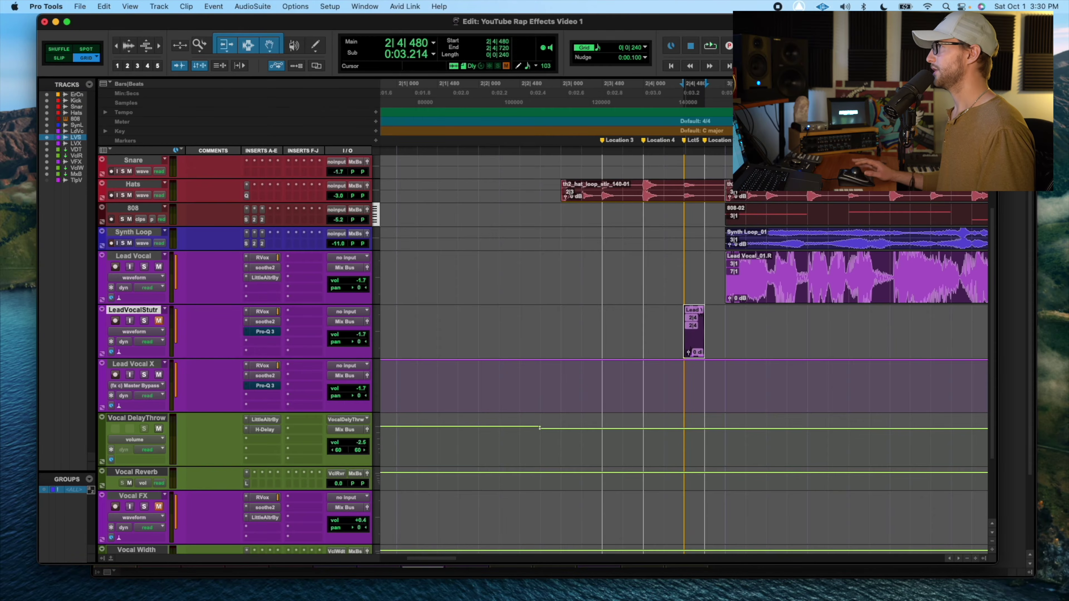
{"action": "key", "text": "super+d"}
{"action": "left_click", "coordinate": [136, 331]}
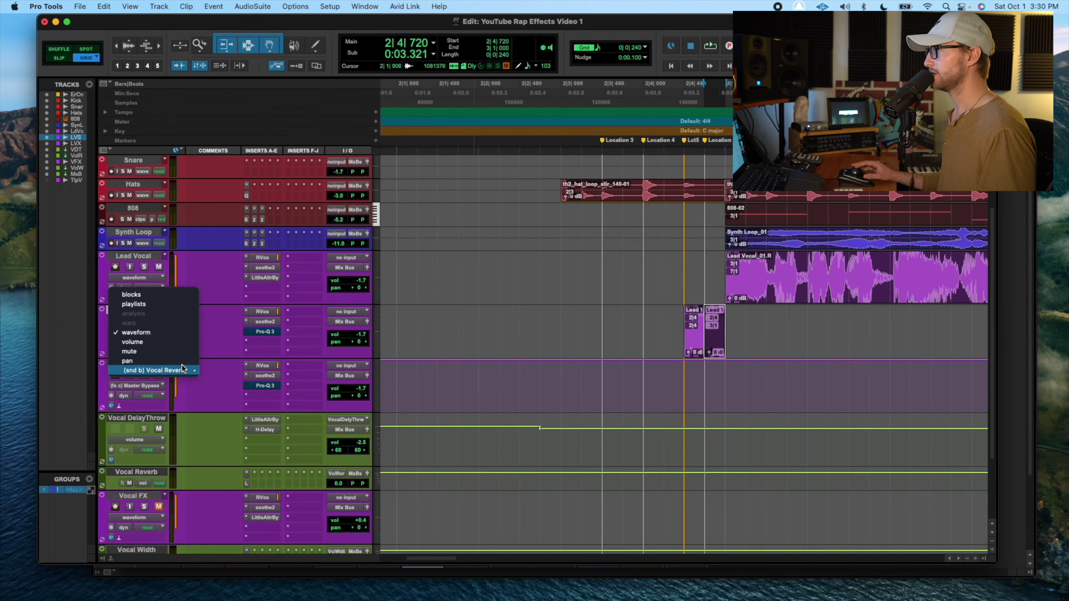
{"action": "left_click", "coordinate": [432, 313]}
{"action": "left_click", "coordinate": [672, 322]}
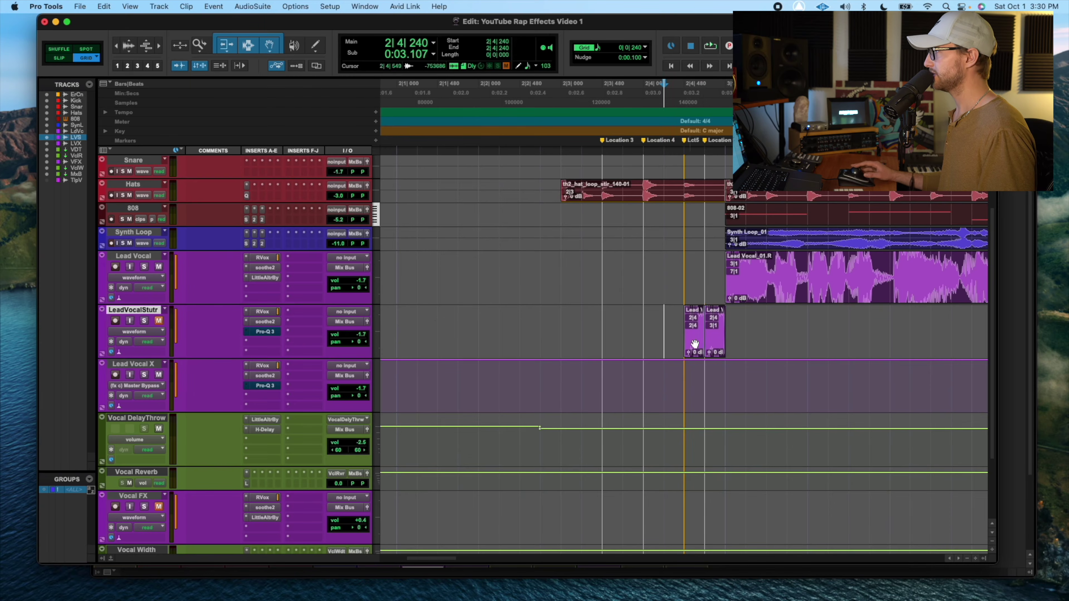
{"action": "left_click_drag", "start_coordinate": [680, 319], "coordinate": [727, 330]}
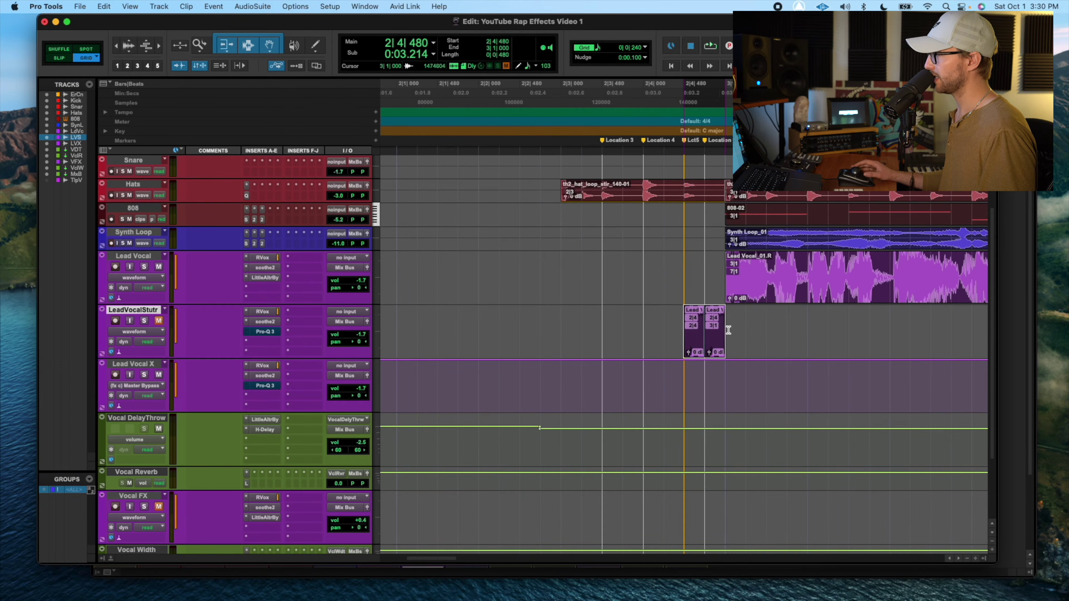
{"action": "left_click", "coordinate": [731, 319]}
{"action": "left_click", "coordinate": [667, 324]}
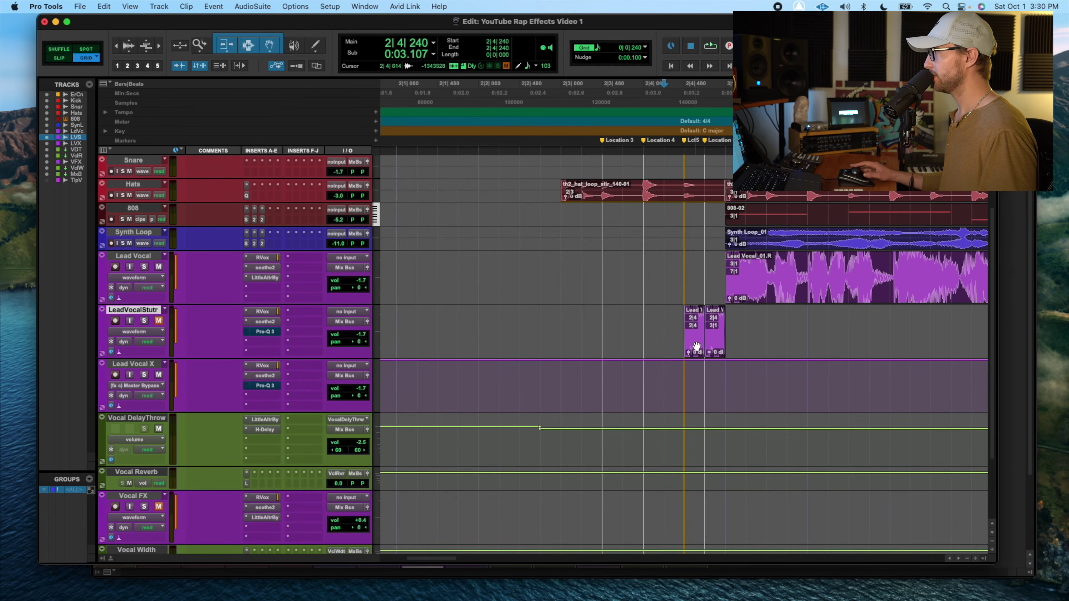
Place 480-tick slices of the vocal's opening on Lead Vocal at 2|4|000 and on LeadVocalStutr at 2|3|480.
{"action": "left_click_drag", "start_coordinate": [695, 347], "coordinate": [671, 281]}
{"action": "left_click", "coordinate": [565, 314]}
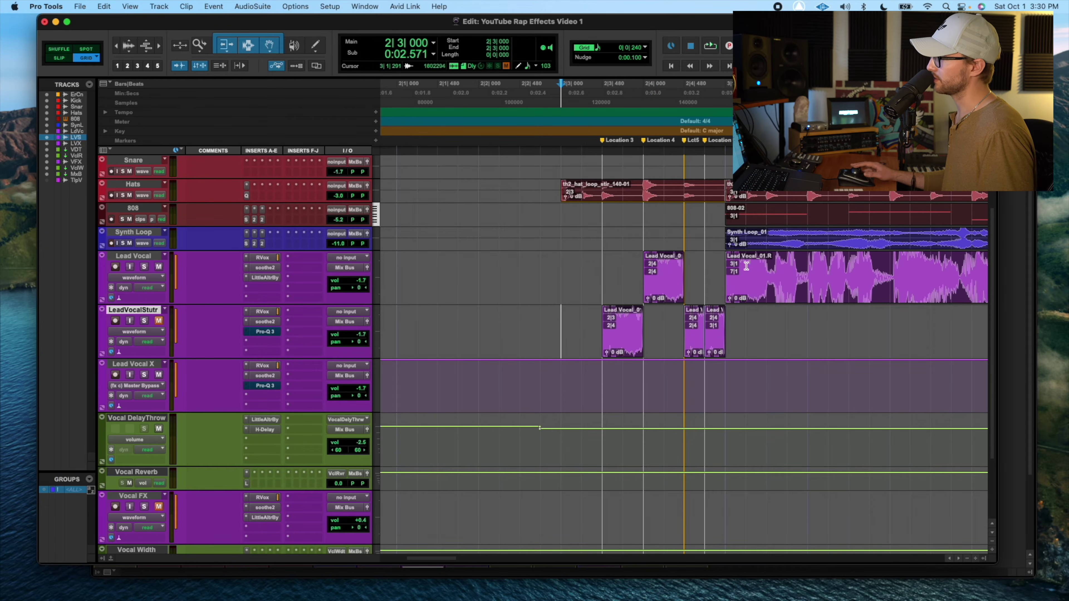
Unmute the LeadVocalStutr track and play the stutter from 2|2|480 into the main vocal.
{"action": "left_click", "coordinate": [519, 272]}
{"action": "left_click", "coordinate": [159, 321]}
{"action": "key", "text": "space"}
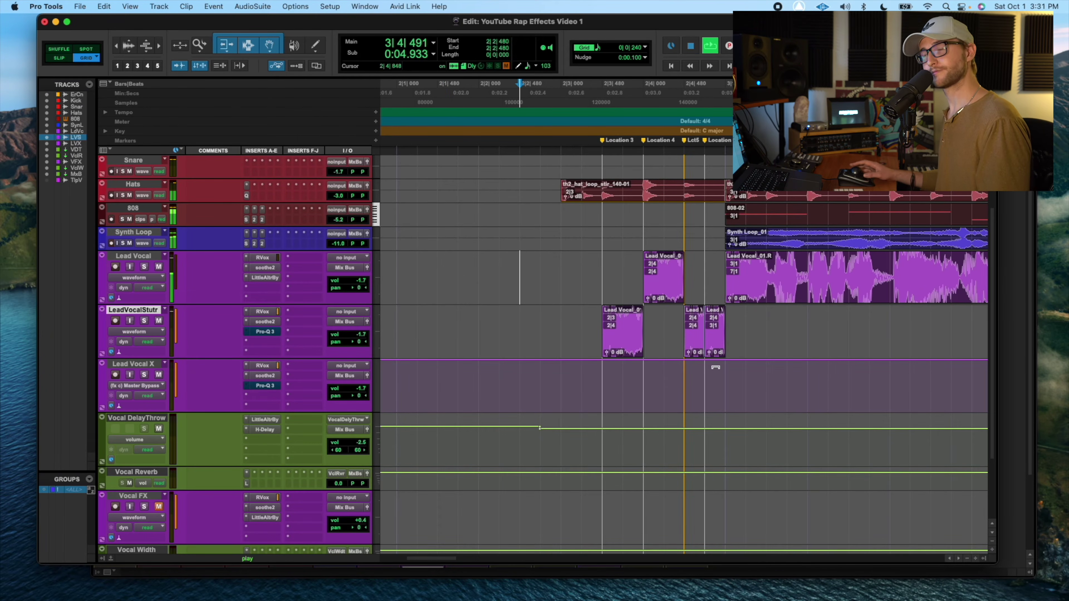
{"action": "key", "text": "space"}
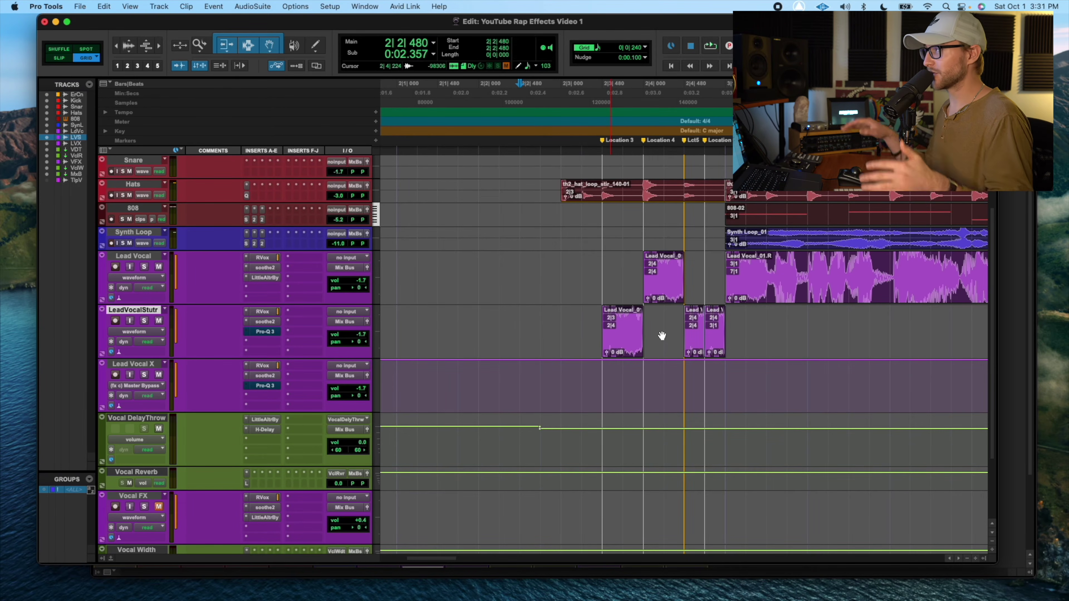
Take the Pro-Q 3 on the LeadVocalStutr track out of bypass and close the plug-in window.
{"action": "left_click", "coordinate": [541, 329]}
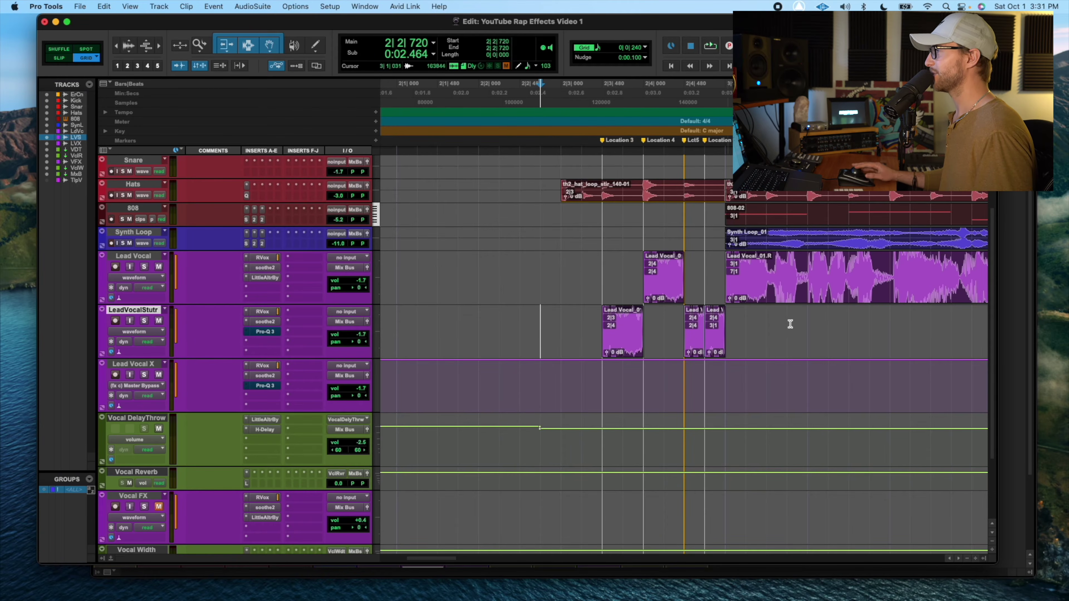
{"action": "left_click", "coordinate": [266, 331]}
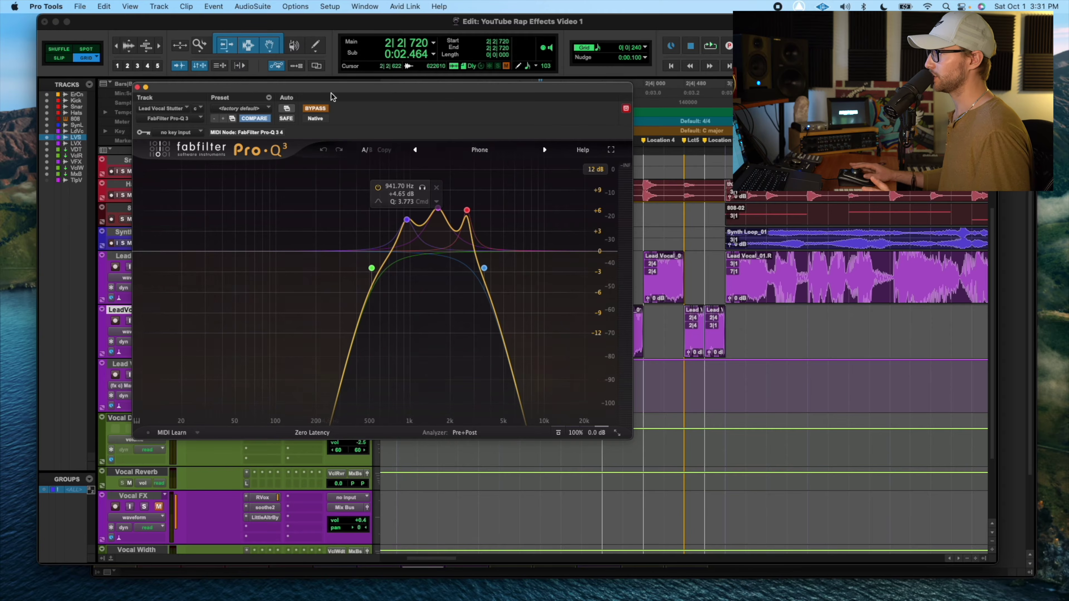
{"action": "left_click_drag", "start_coordinate": [333, 90], "coordinate": [610, 121]}
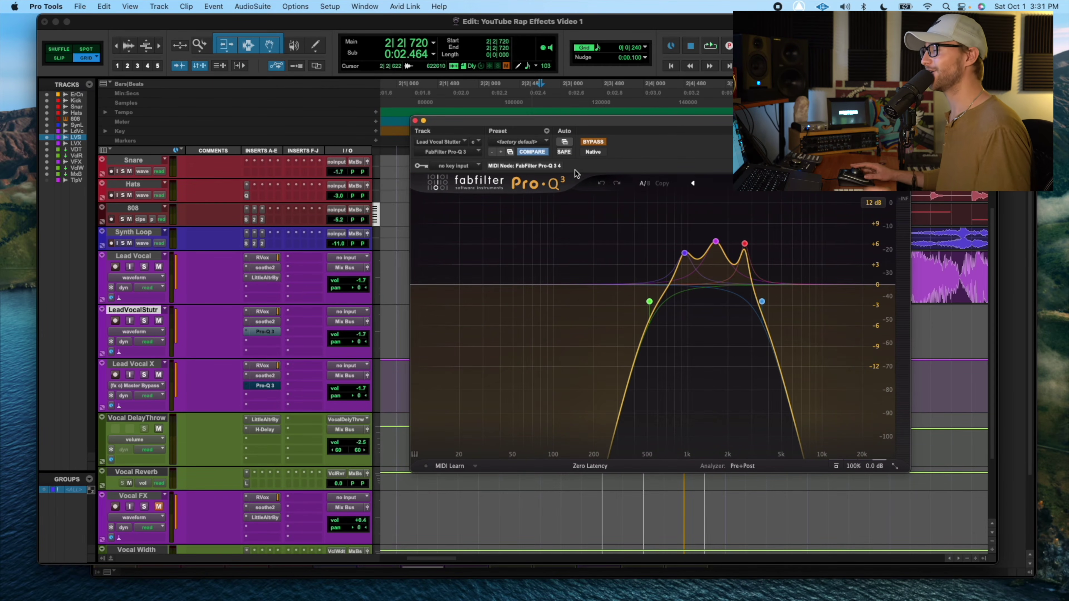
{"action": "left_click", "coordinate": [601, 145]}
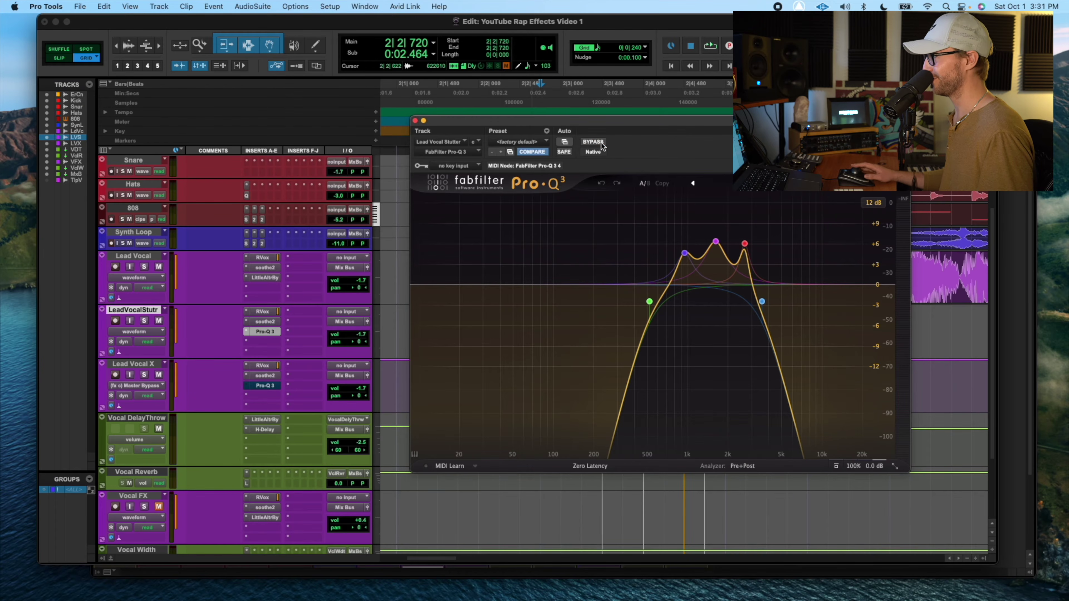
{"action": "left_click", "coordinate": [416, 121]}
{"action": "left_click", "coordinate": [555, 320]}
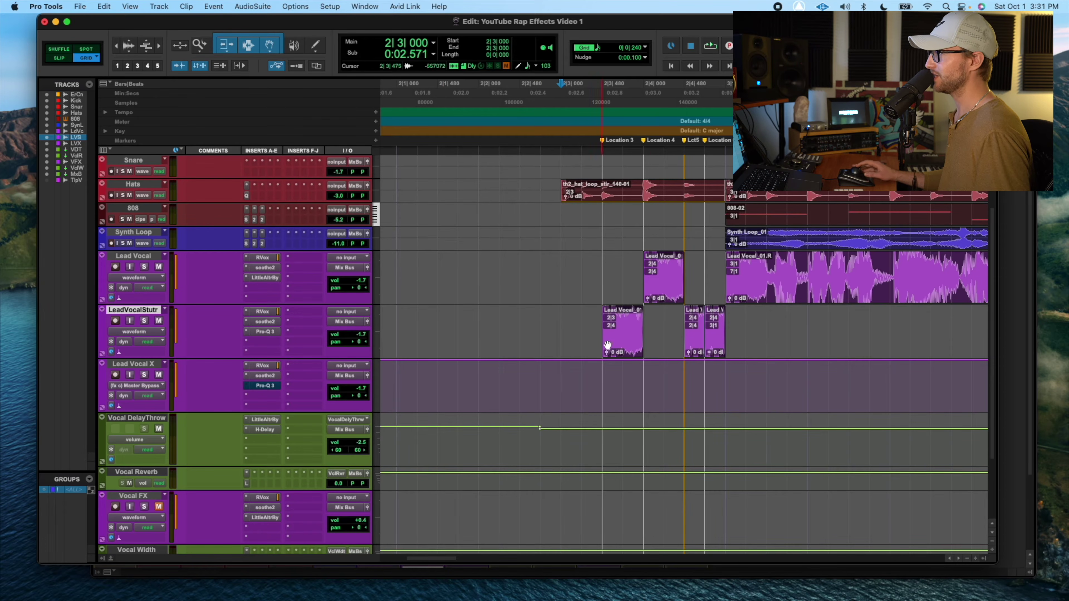
{"action": "left_click_drag", "start_coordinate": [663, 277], "coordinate": [647, 297]}
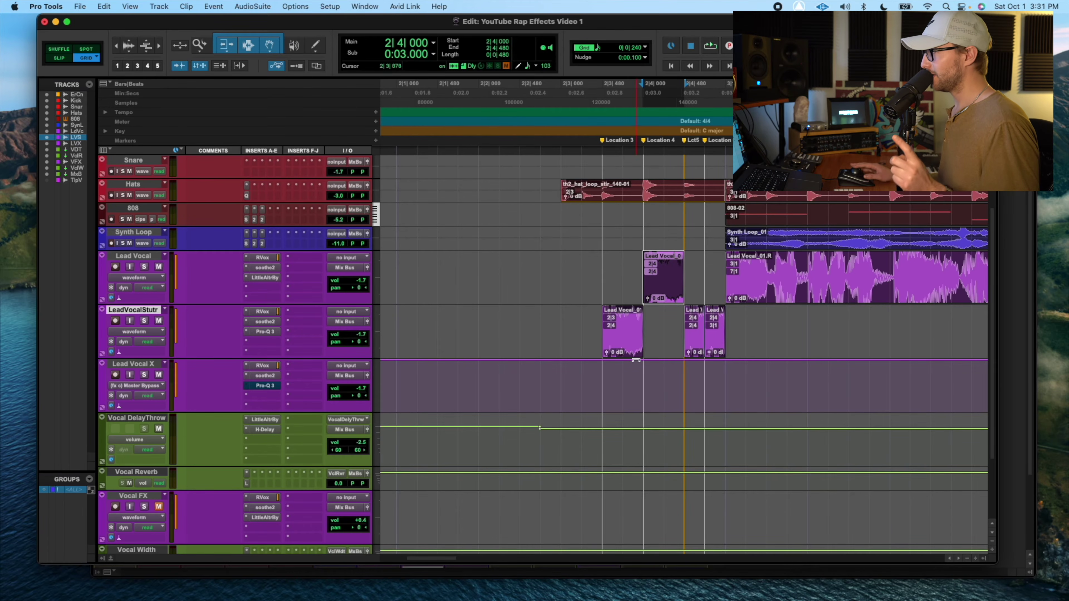
{"action": "left_click", "coordinate": [624, 347]}
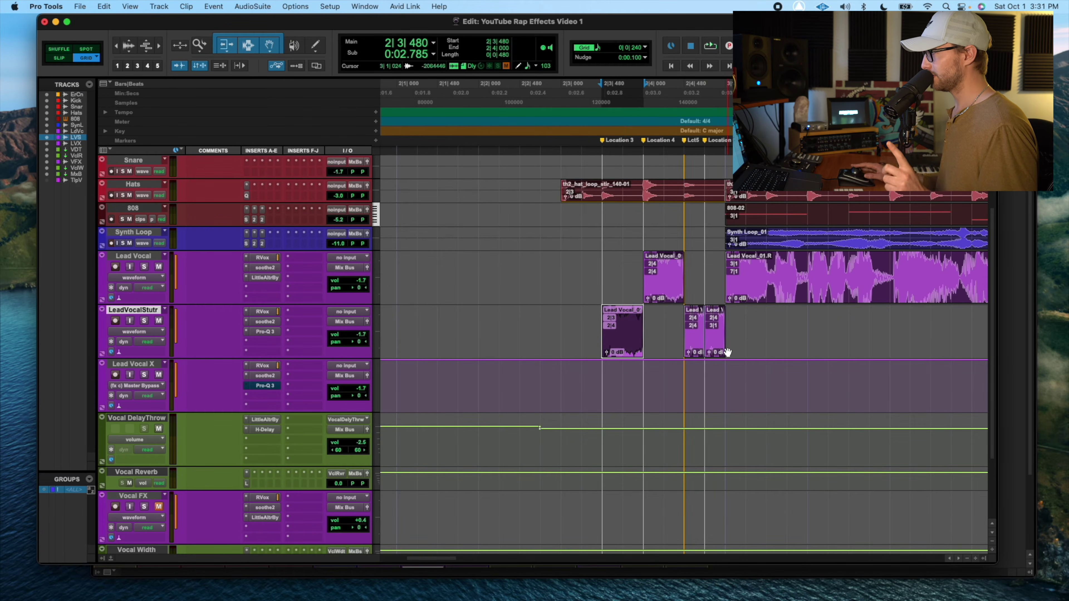
{"action": "left_click", "coordinate": [576, 318]}
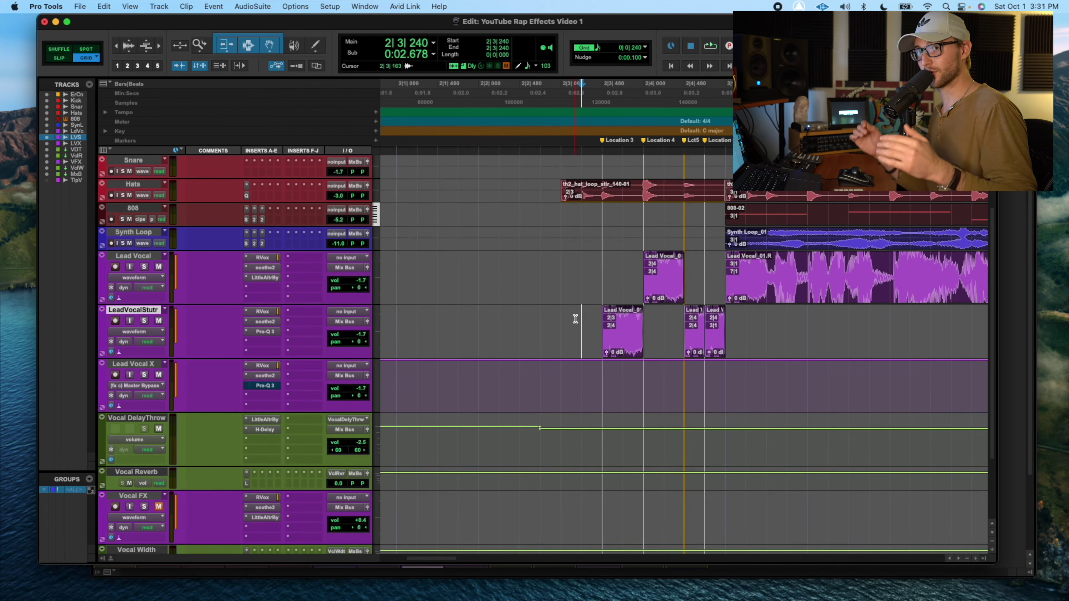
{"action": "left_click", "coordinate": [661, 292]}
{"action": "left_click", "coordinate": [585, 262]}
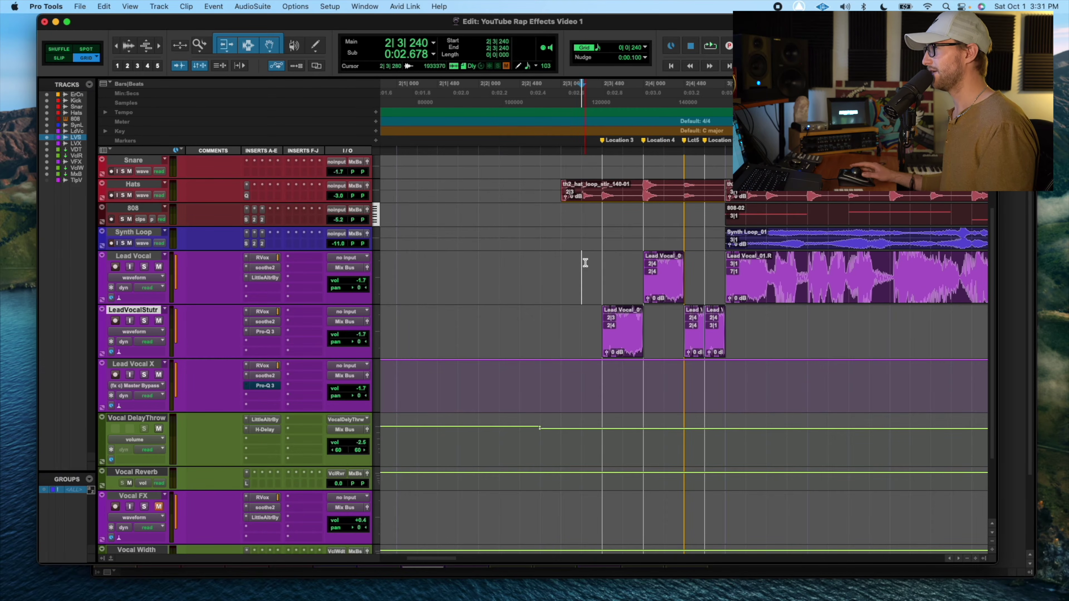
Play the stutter from 2|3|240 and set the LeadVocalStutr track's pan automation to 55 right.
{"action": "key", "text": "space"}
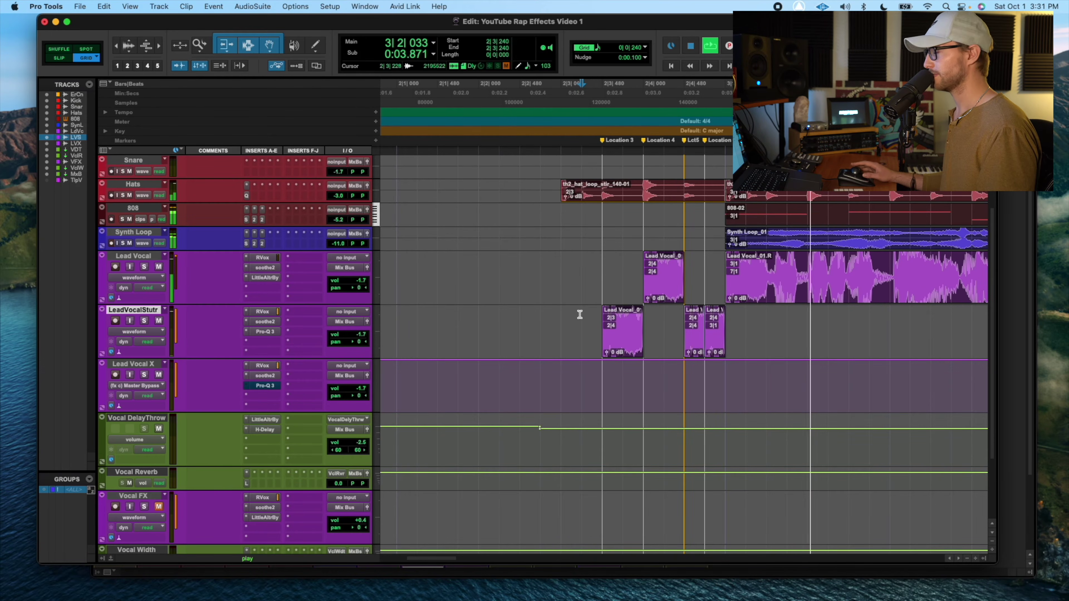
{"action": "key", "text": "space"}
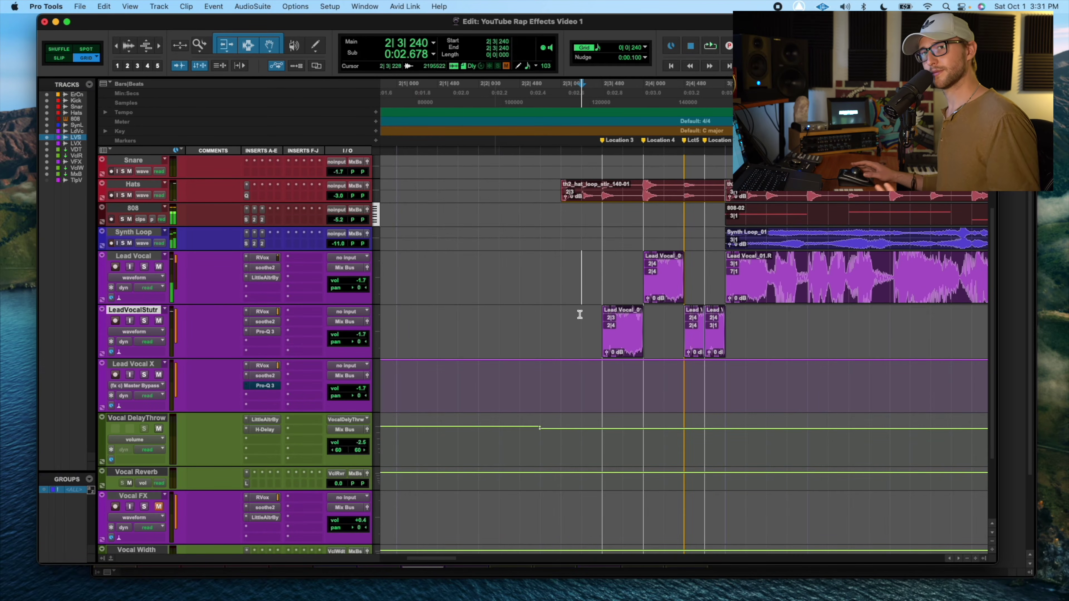
{"action": "left_click", "coordinate": [134, 331]}
{"action": "left_click", "coordinate": [143, 359]}
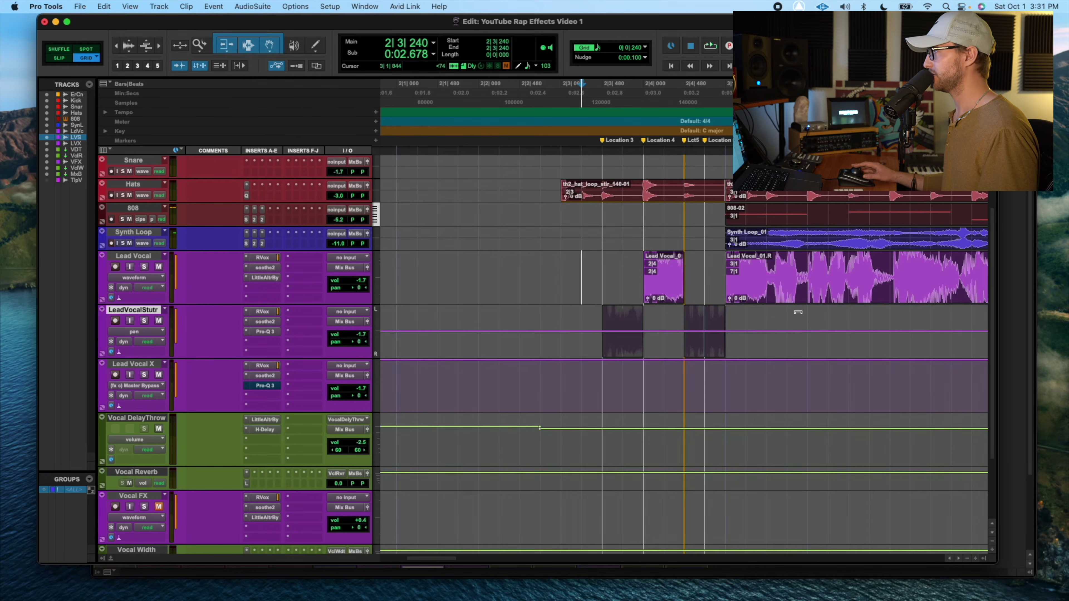
{"action": "left_click_drag", "start_coordinate": [798, 317], "coordinate": [797, 327]}
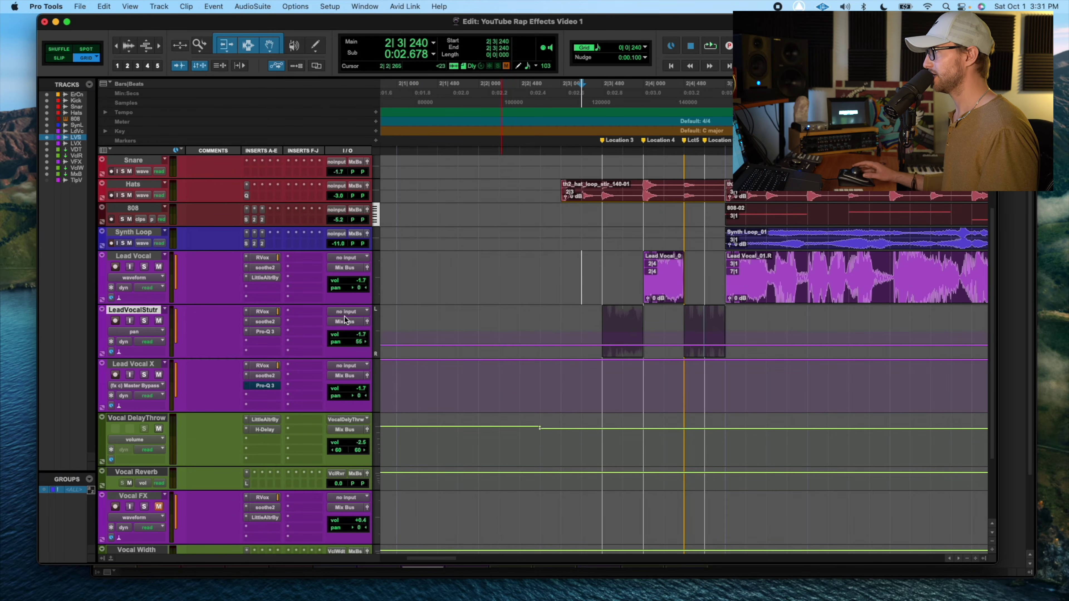
Solo LeadVocalStutr, play the panned stutter from 2|3|240 and return the track to waveform view.
{"action": "key", "text": "shift+s"}
{"action": "key", "text": "space"}
{"action": "key", "text": "space"}
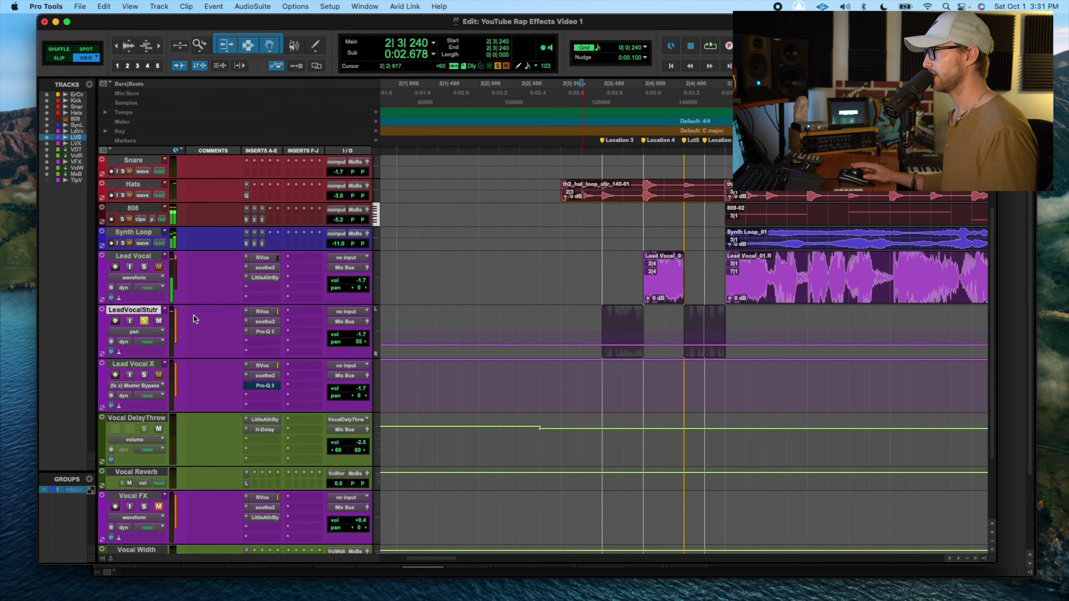
{"action": "left_click", "coordinate": [148, 334]}
{"action": "left_click", "coordinate": [151, 295]}
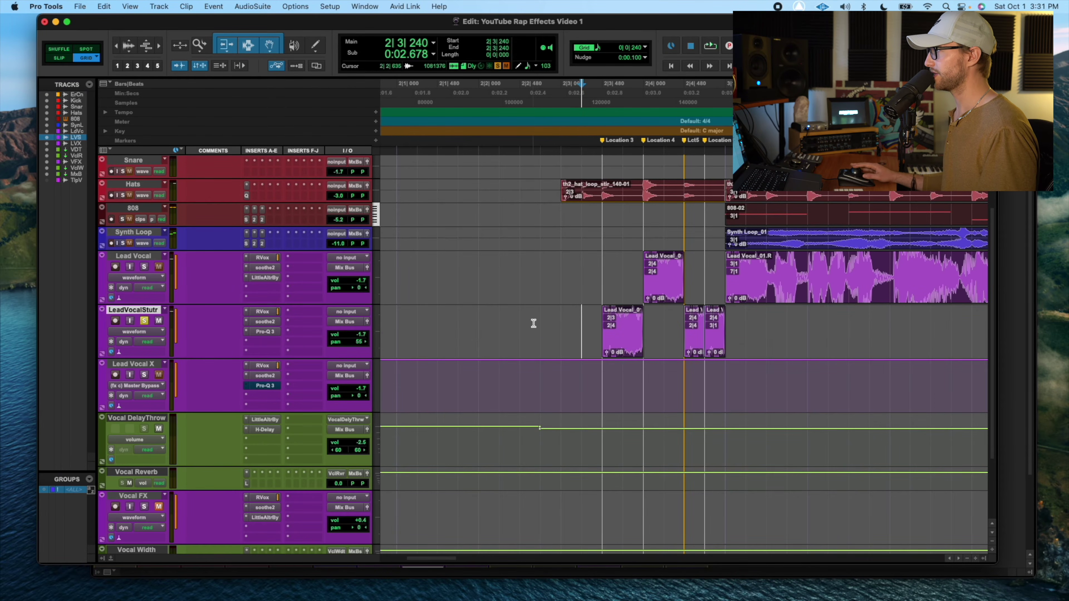
Add fades to the three LeadVocalStutr clips and to the Lead Vocal slice at 2|4|000.
{"action": "left_click_drag", "start_coordinate": [581, 329], "coordinate": [610, 259]}
{"action": "left_click_drag", "start_coordinate": [763, 312], "coordinate": [583, 325]}
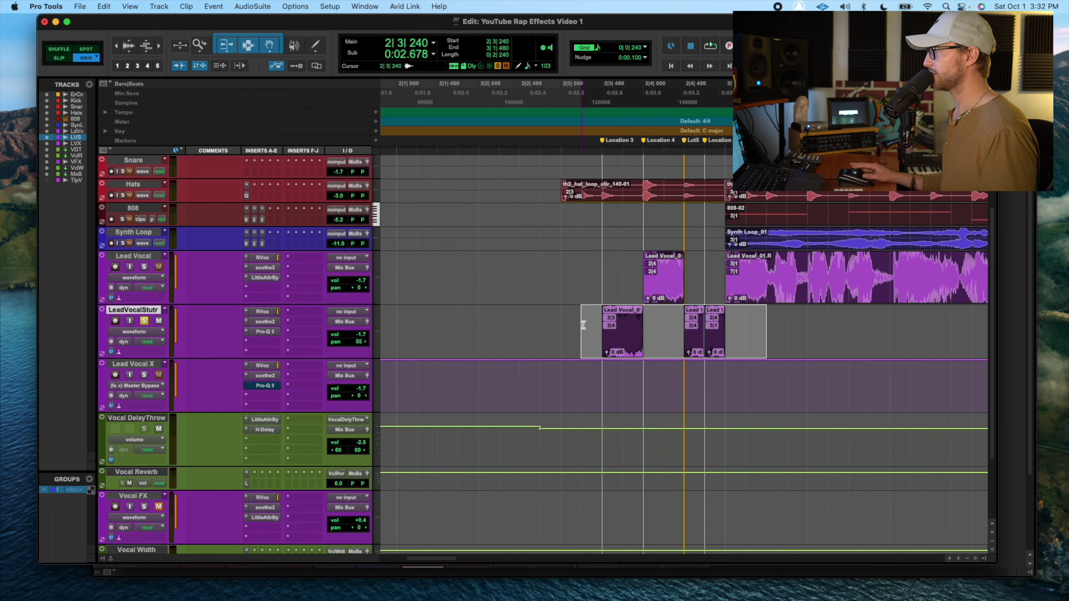
{"action": "key", "text": "super+f"}
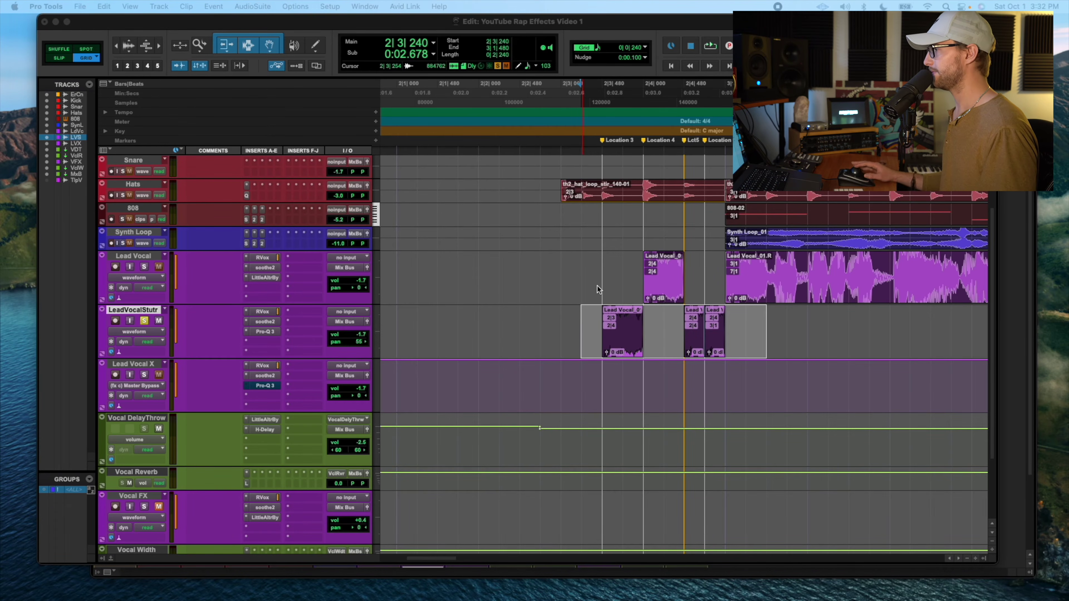
{"action": "left_click_drag", "start_coordinate": [622, 281], "coordinate": [702, 281]}
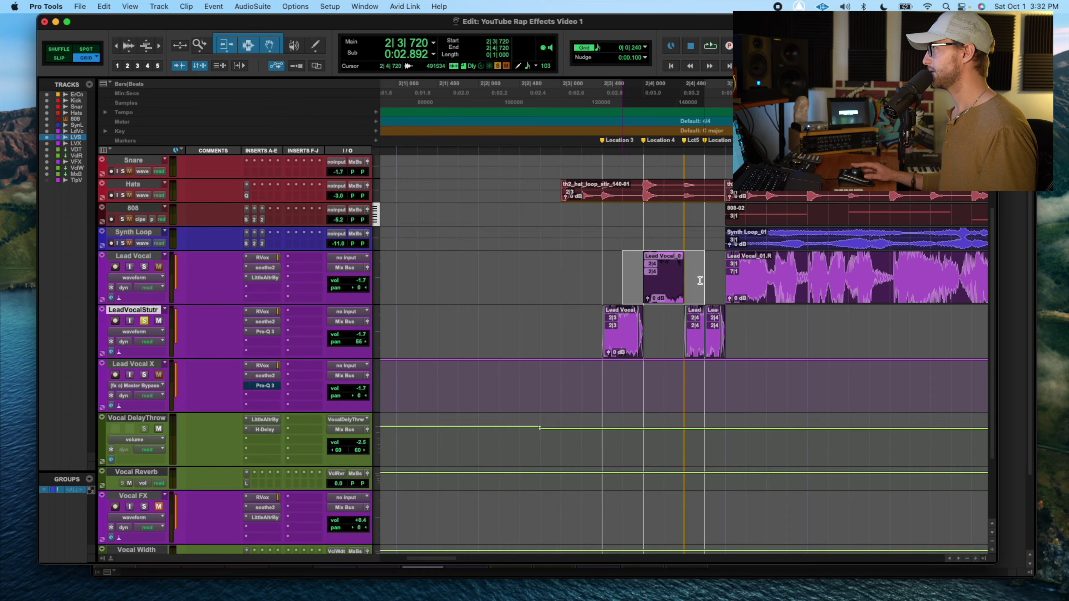
{"action": "key", "text": "Return"}
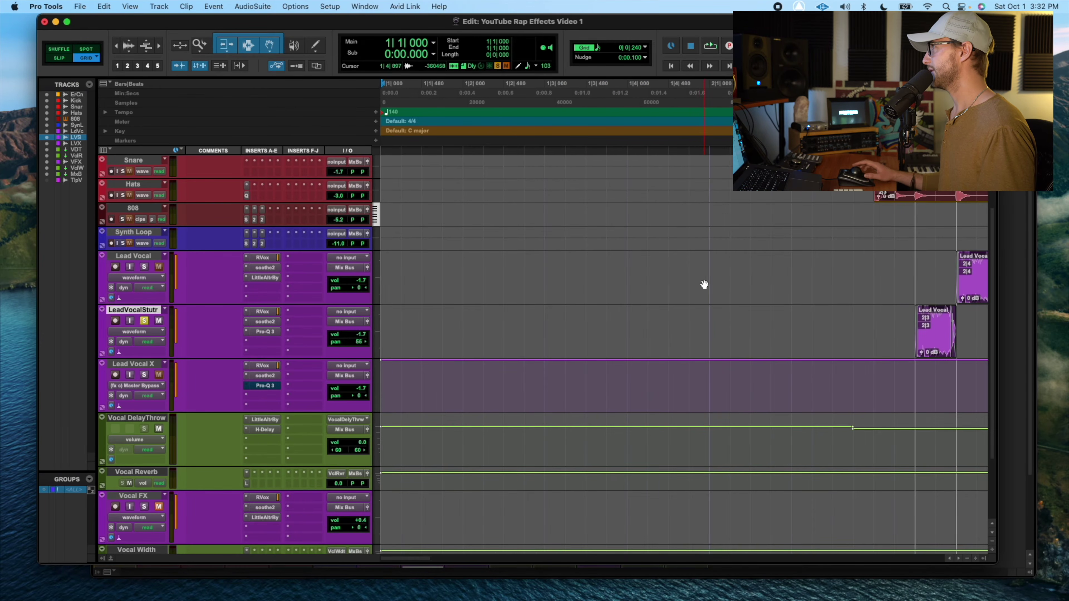
Play the soloed LeadVocalStutr track from 2|3|000 to check the faded clips.
{"action": "scroll", "coordinate": [703, 287], "scroll_direction": "right", "scroll_amount": 5}
{"action": "left_click", "coordinate": [475, 271]}
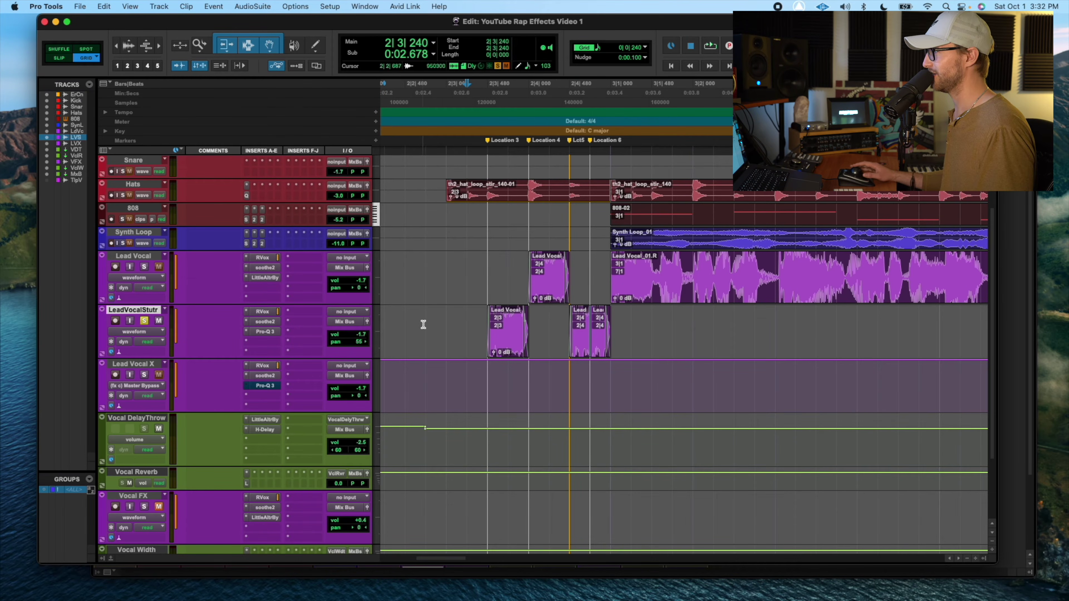
{"action": "left_click", "coordinate": [467, 317]}
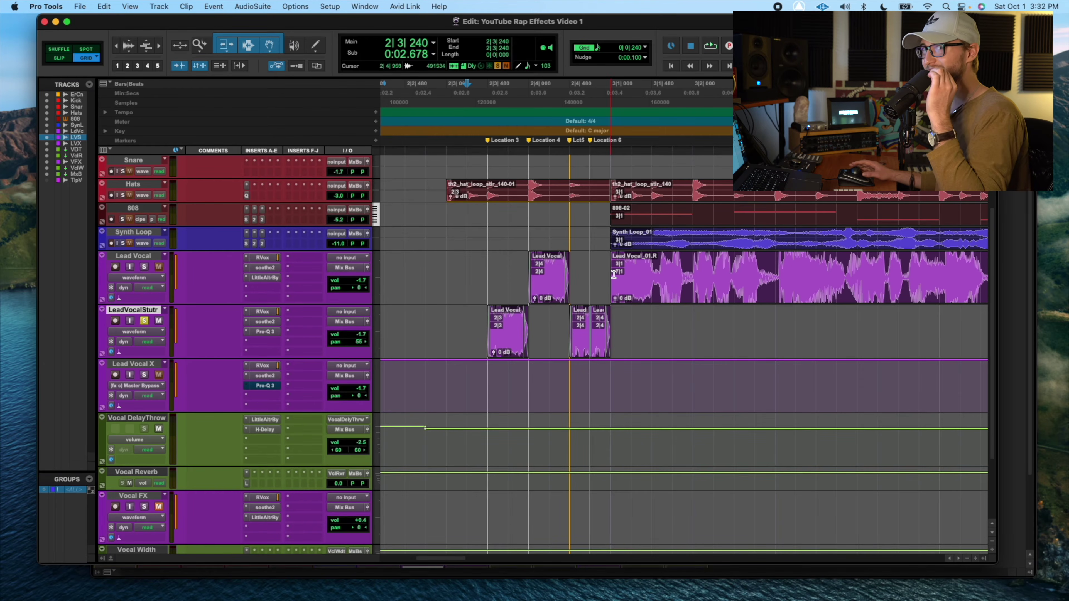
{"action": "scroll", "coordinate": [476, 307], "scroll_direction": "left", "scroll_amount": 3}
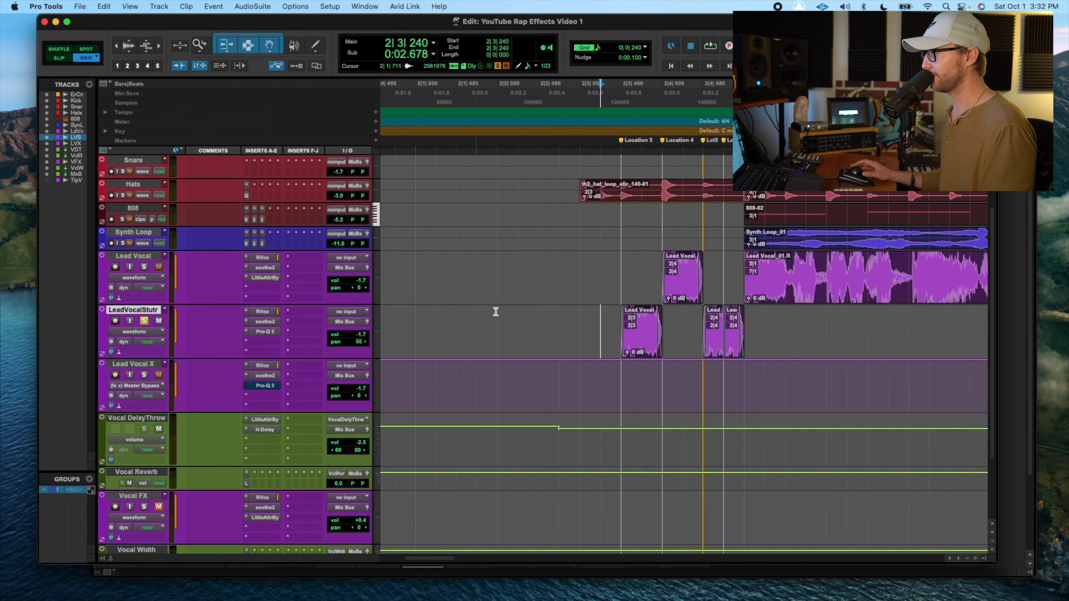
{"action": "left_click", "coordinate": [585, 324]}
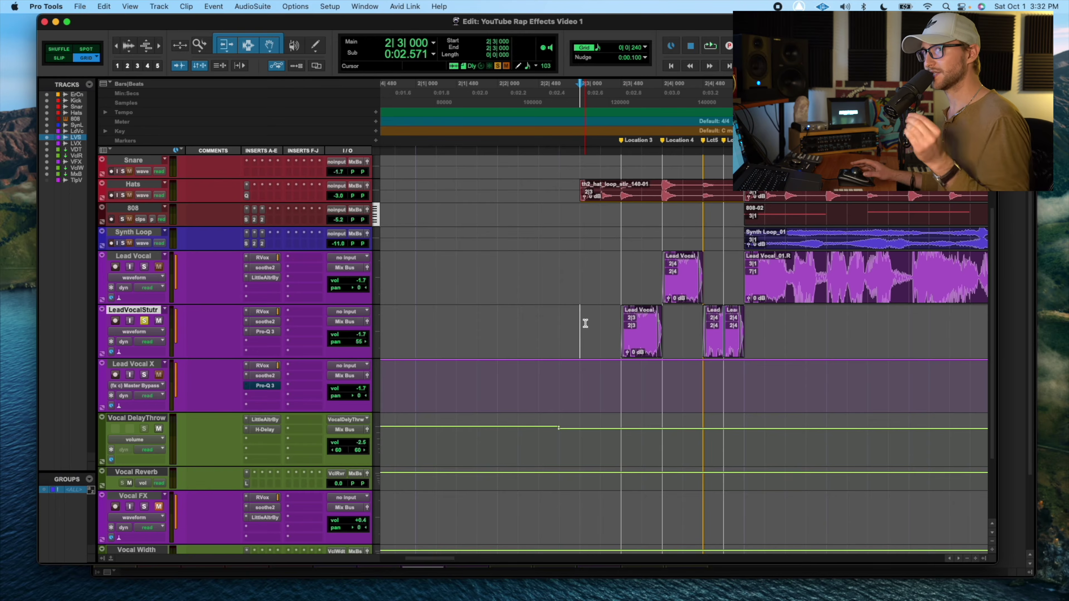
{"action": "key", "text": "space"}
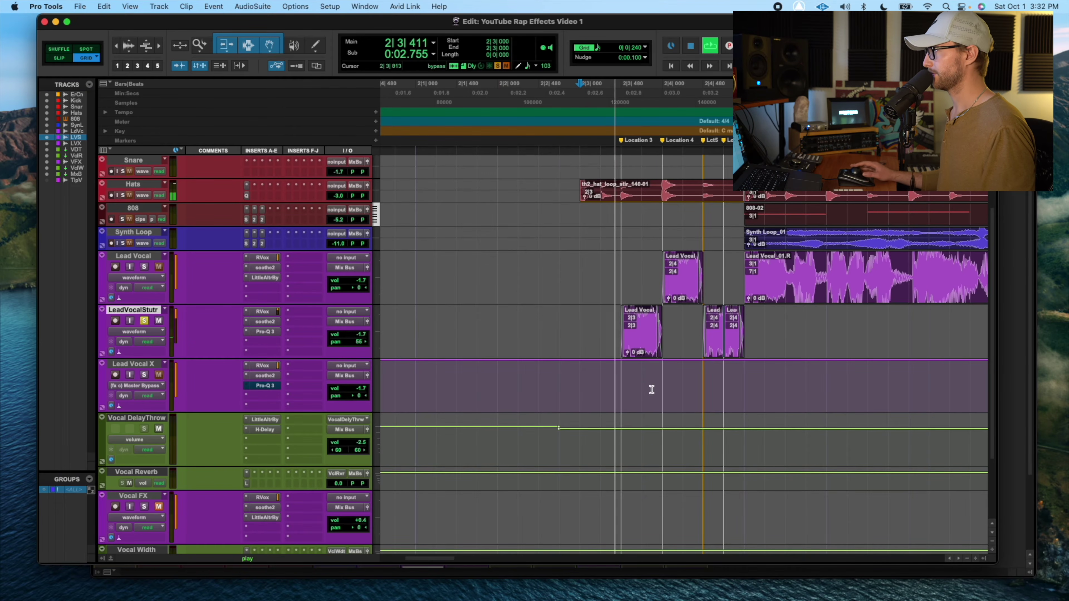
{"action": "key", "text": "space"}
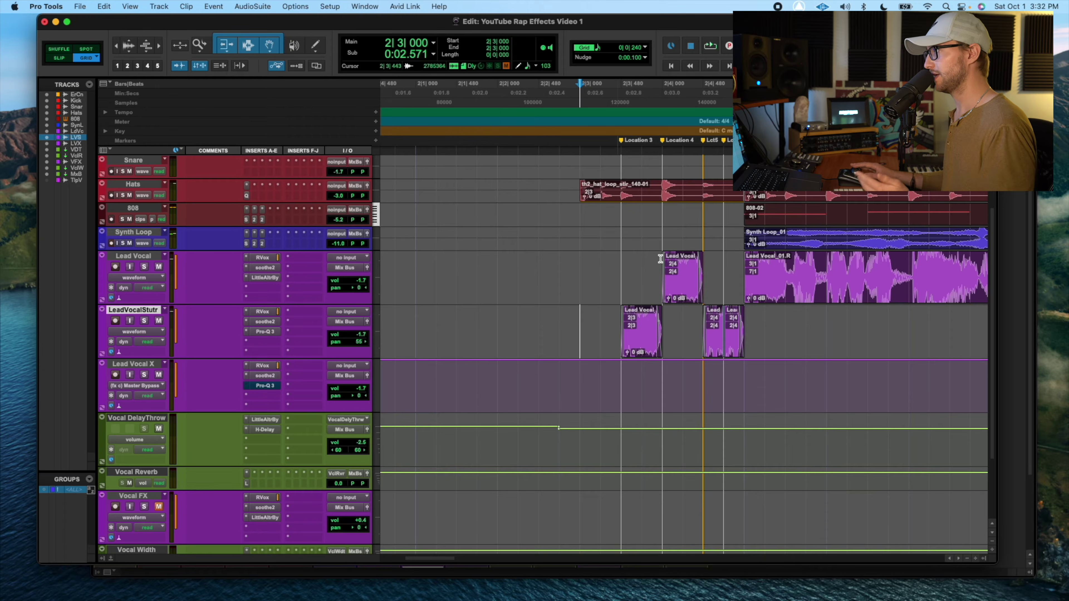
Solo and play Lead Vocal, and set its pan automation to 68 left from 2|3|480 to 2|4|720.
{"action": "left_click", "coordinate": [144, 267]}
{"action": "key", "text": "space"}
{"action": "key", "text": "space"}
{"action": "left_click", "coordinate": [135, 278]}
{"action": "left_click", "coordinate": [126, 307]}
{"action": "left_click_drag", "start_coordinate": [627, 283], "coordinate": [704, 237]}
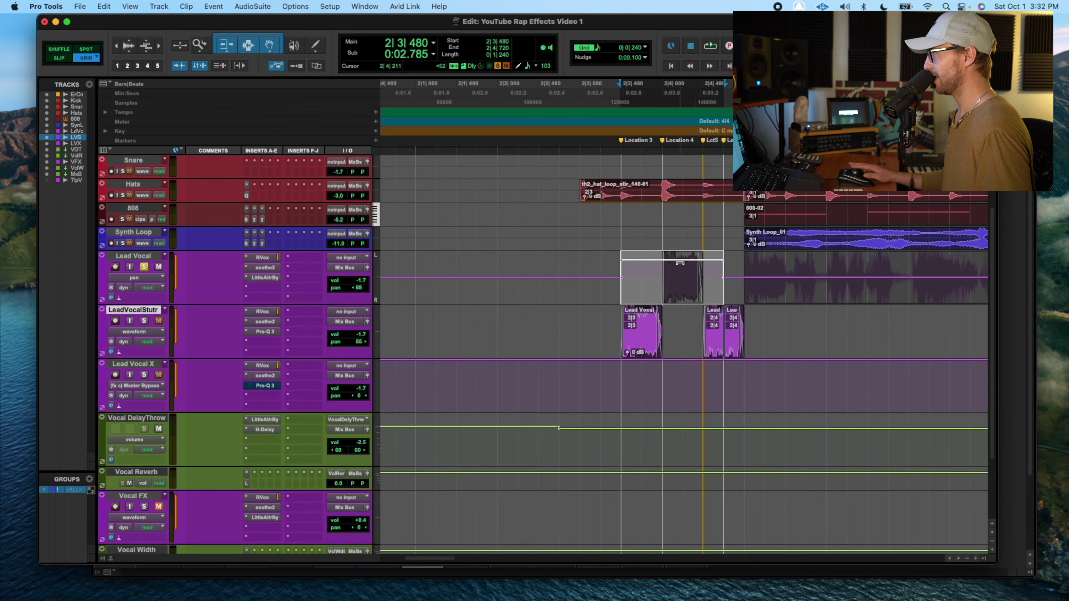
Play the panned slices from 2|3|000, first with Lead Vocal alone and again with LeadVocalStutr also soloed.
{"action": "left_click", "coordinate": [584, 302]}
{"action": "key", "text": "space"}
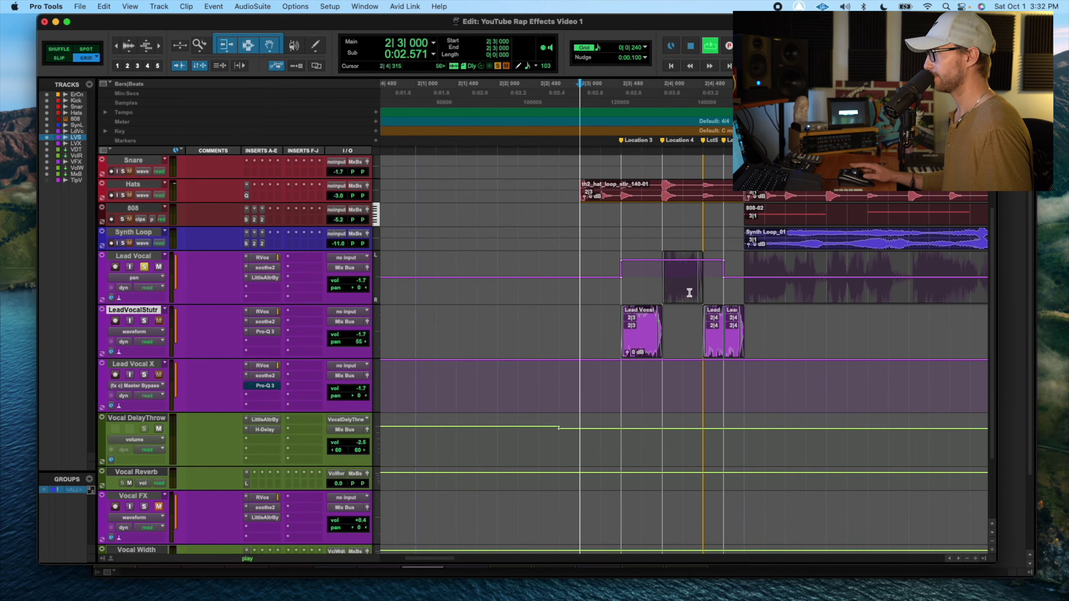
{"action": "key", "text": "space"}
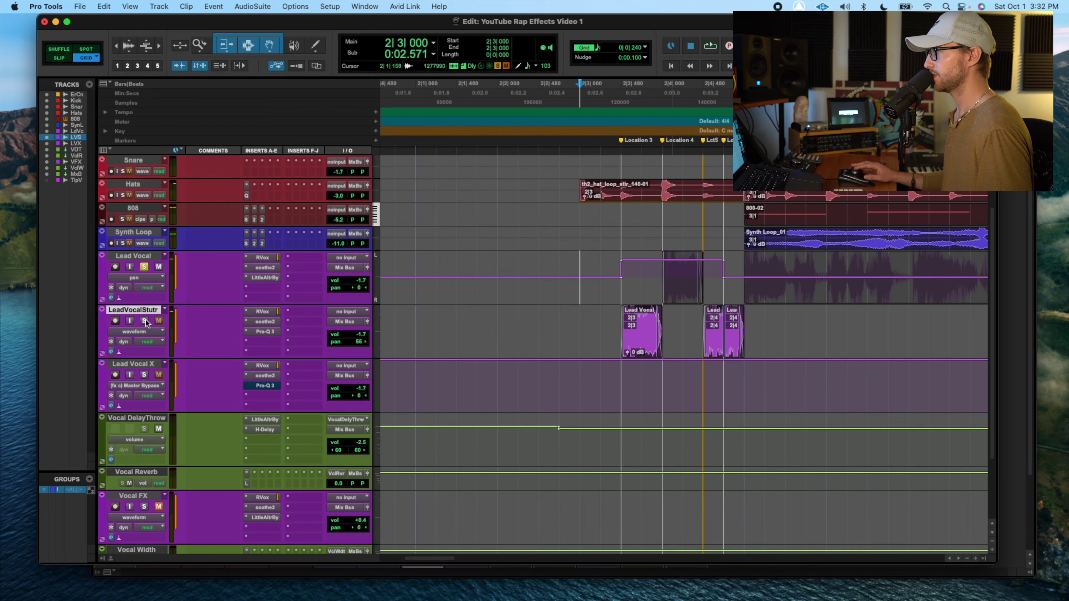
{"action": "key", "text": "space"}
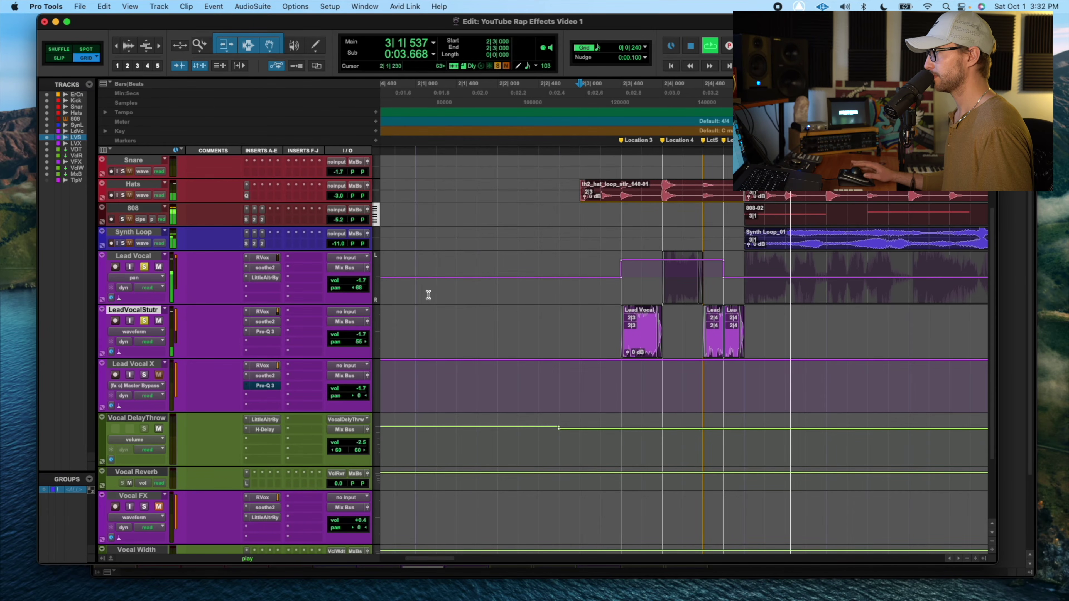
{"action": "key", "text": "space"}
Lower the Lead Vocal volume automation to about -8.4 dB from 2|3|720 to 2|4|720 and play it.
{"action": "left_click", "coordinate": [154, 277]}
{"action": "left_click", "coordinate": [143, 261]}
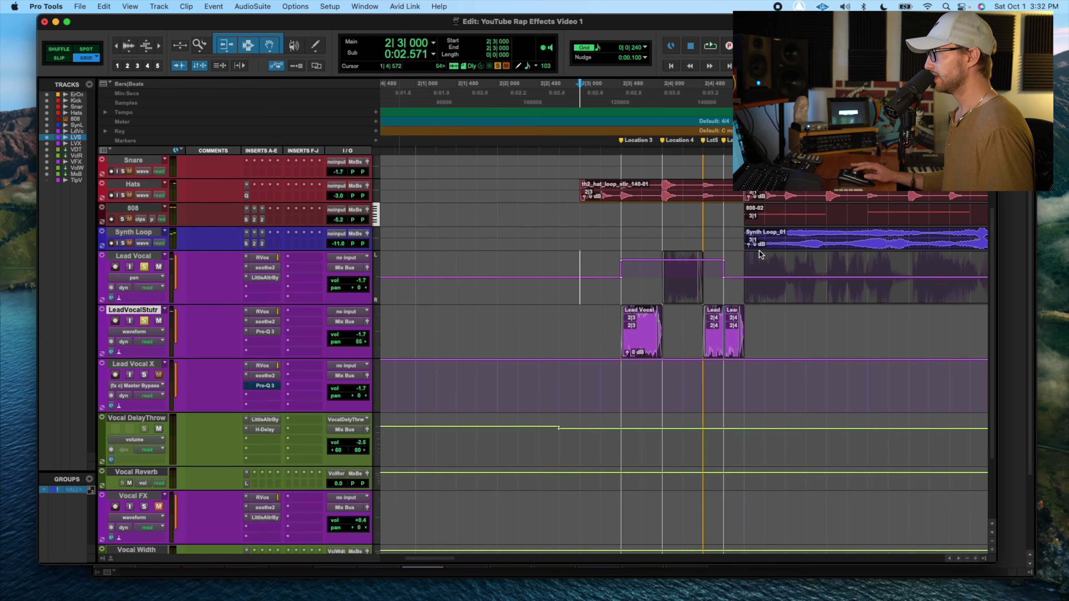
{"action": "left_click_drag", "start_coordinate": [640, 279], "coordinate": [713, 263]}
{"action": "left_click", "coordinate": [605, 284]}
{"action": "key", "text": "space"}
{"action": "key", "text": "space"}
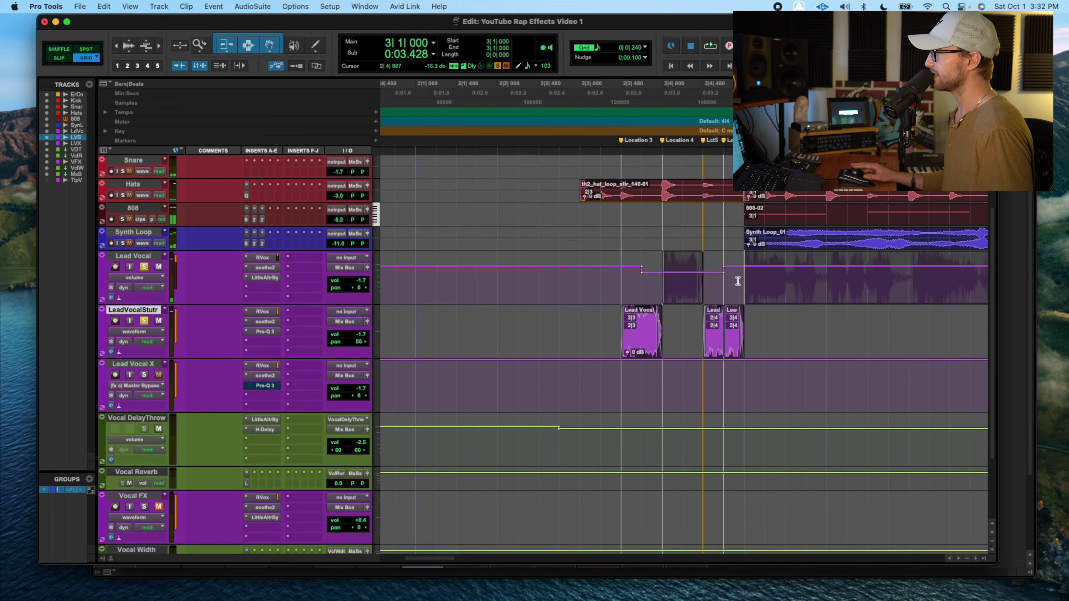
Play both soloed vocal tracks from 2|3|000 to check the lowered Lead Vocal slice.
{"action": "left_click_drag", "start_coordinate": [744, 278], "coordinate": [892, 280]}
{"action": "left_click", "coordinate": [574, 279]}
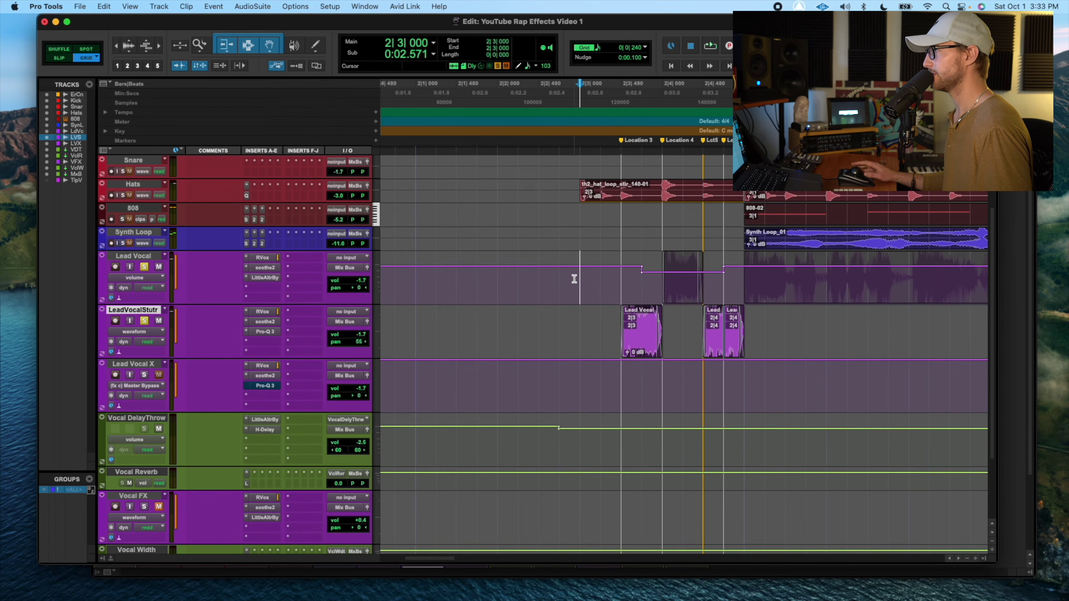
{"action": "scroll", "coordinate": [573, 280], "scroll_direction": "left", "scroll_amount": 2}
{"action": "key", "text": "space"}
{"action": "key", "text": "space"}
Display LeadVocalStutr's volume automation, dip it at the first stutter clip at 2|3|480 and play from 2|2|720.
{"action": "left_click", "coordinate": [138, 332]}
{"action": "left_click", "coordinate": [138, 341]}
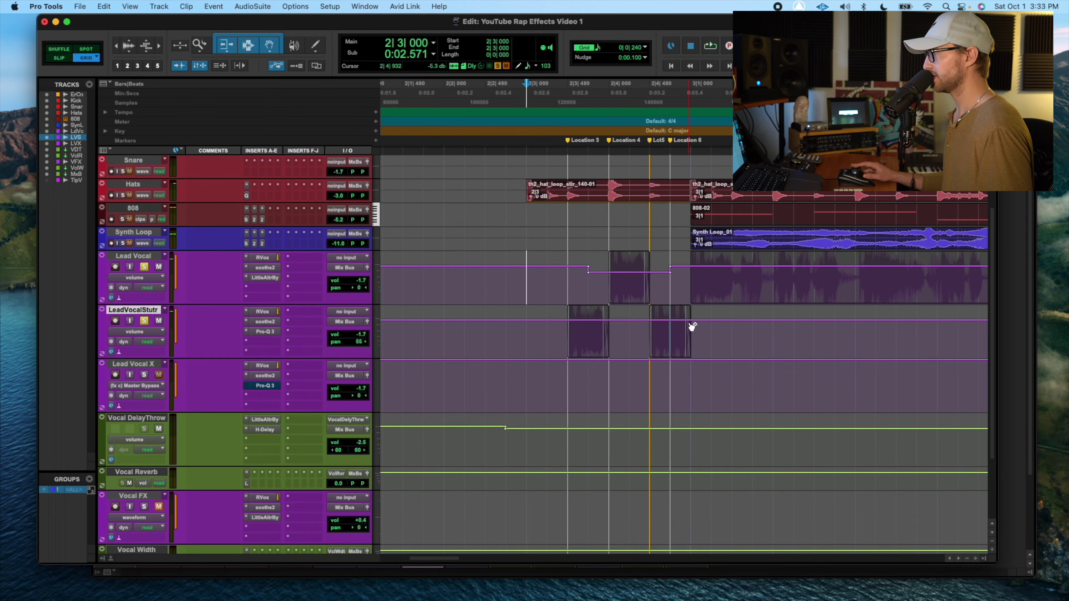
{"action": "left_click_drag", "start_coordinate": [563, 324], "coordinate": [568, 324]}
{"action": "left_click", "coordinate": [506, 333]}
{"action": "key", "text": "space"}
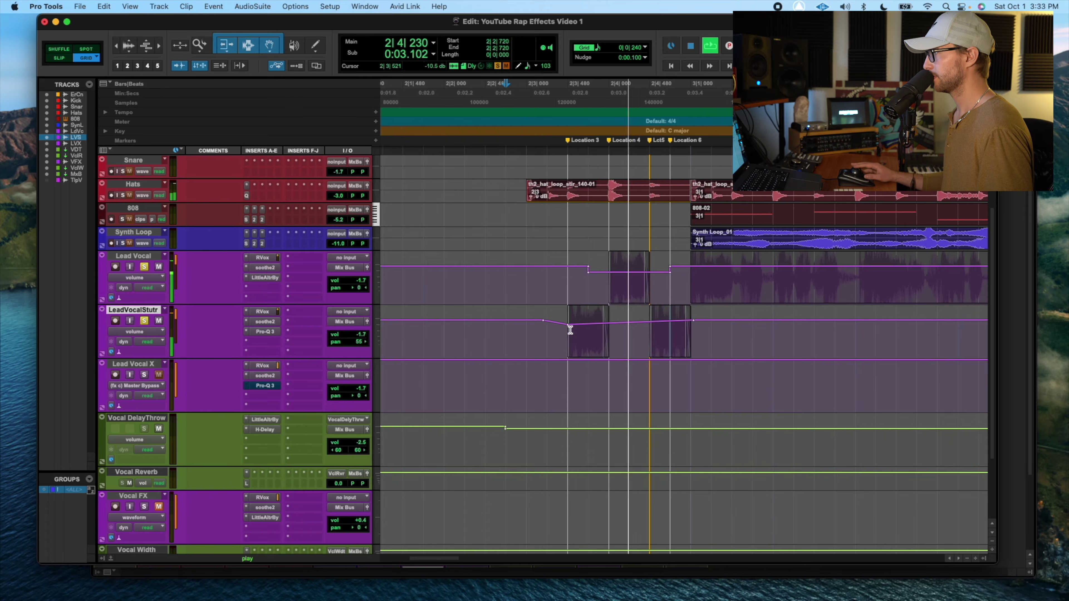
{"action": "key", "text": "space"}
Deepen the LeadVocalStutr volume dip at 2|3|480, shape a rise through 2|4|480 to 3|1|000 and play from 2|3|240.
{"action": "left_click_drag", "start_coordinate": [567, 325], "coordinate": [567, 328]}
{"action": "left_click", "coordinate": [650, 323]}
{"action": "left_click", "coordinate": [689, 320]}
{"action": "left_click_drag", "start_coordinate": [690, 318], "coordinate": [691, 318]}
{"action": "left_click", "coordinate": [547, 337]}
{"action": "key", "text": "space"}
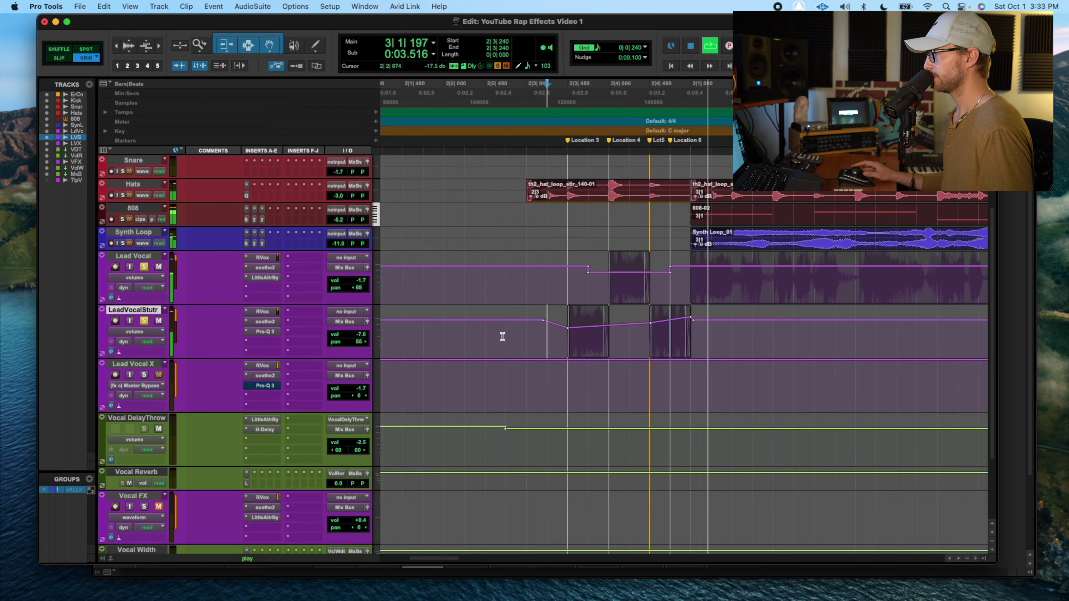
{"action": "key", "text": "space"}
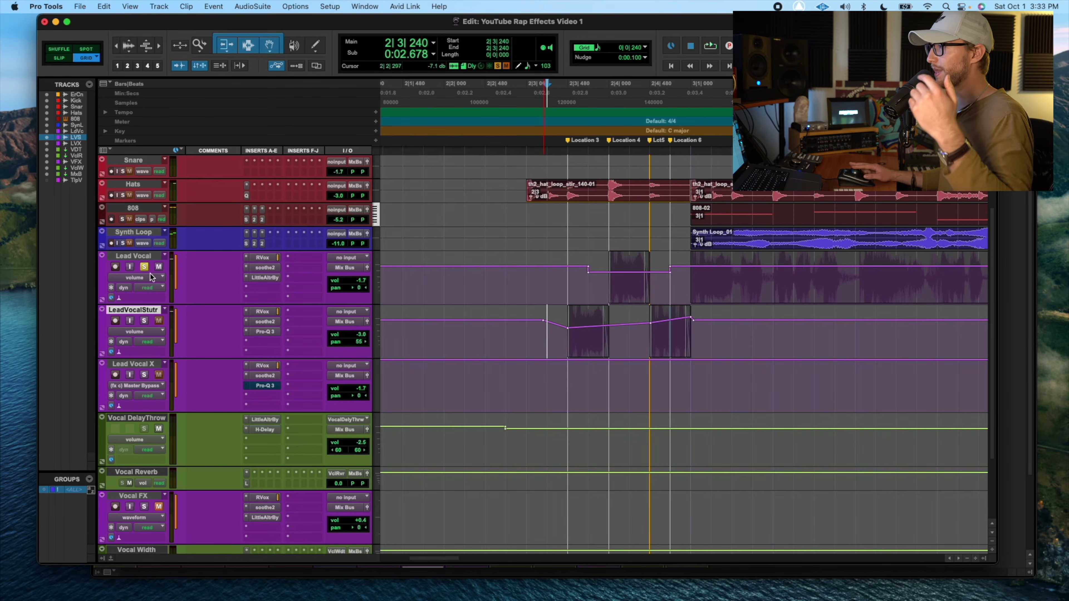
Unsolo Lead Vocal and LeadVocalStutr, and display LeadVocalStutr's Vocal Reverb send level automation.
{"action": "left_click", "coordinate": [144, 265]}
{"action": "left_click", "coordinate": [126, 331]}
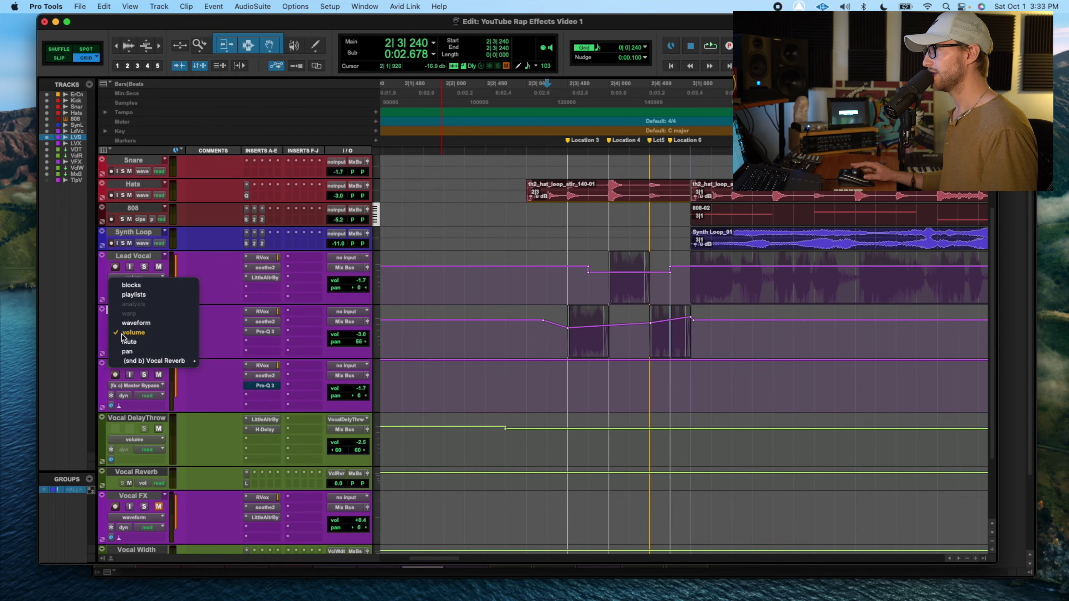
{"action": "mouse_move", "coordinate": [168, 361]}
{"action": "left_click", "coordinate": [212, 361]}
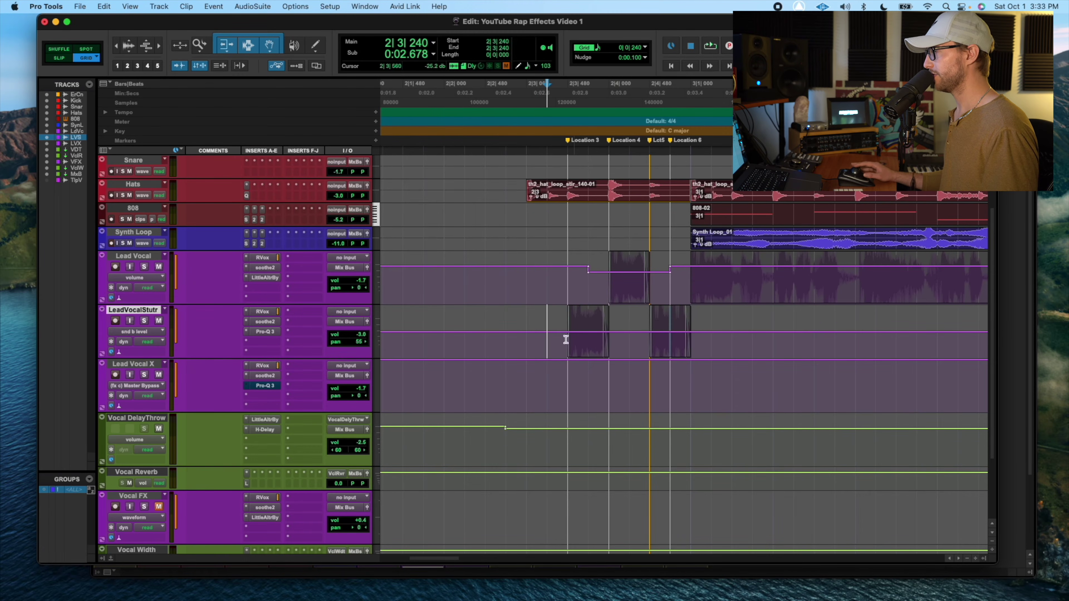
Inspect LeadVocalStutr's Vocal Reverb send in the Mix window, close it and play the stutter from 2|2|240.
{"action": "key", "text": "super+equal"}
{"action": "scroll", "coordinate": [452, 385], "scroll_direction": "up", "scroll_amount": 5}
{"action": "left_click", "coordinate": [431, 180]}
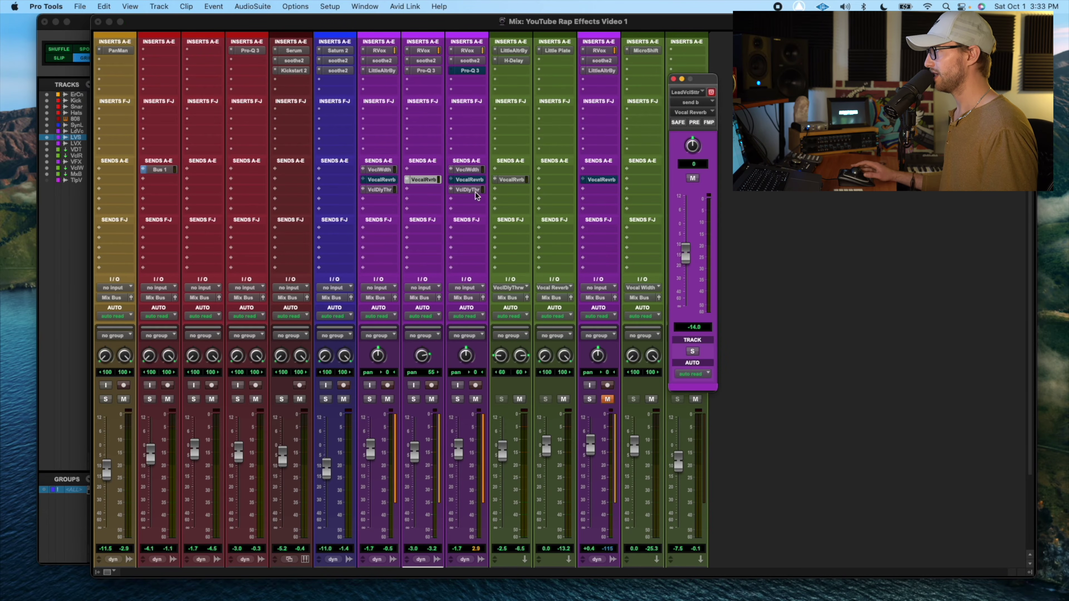
{"action": "key", "text": "super+equal"}
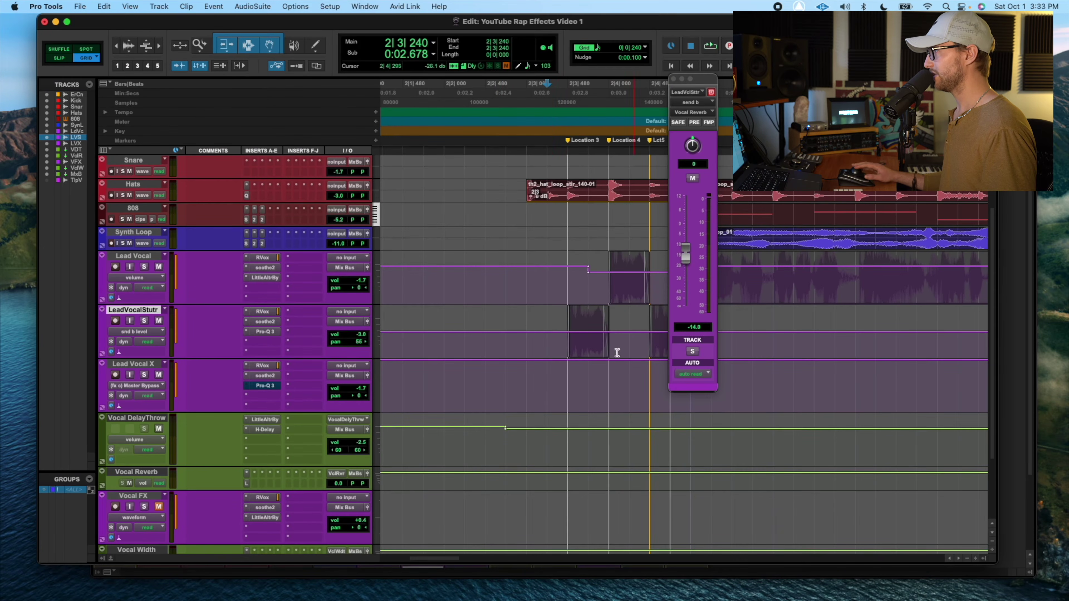
{"action": "left_click", "coordinate": [673, 80]}
{"action": "left_click", "coordinate": [457, 339]}
{"action": "key", "text": "space"}
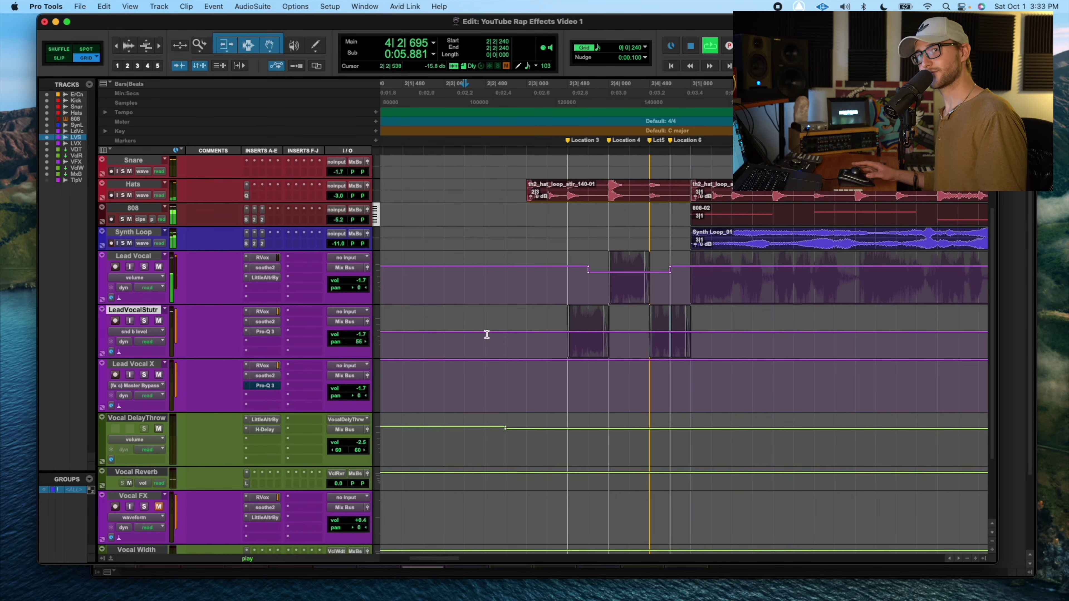
{"action": "key", "text": "space"}
Display Lead Vocal's Vocal Reverb send level automation, select 2|4|000 to 2|4|720 and check the send in the Mix window.
{"action": "left_click", "coordinate": [135, 277]}
{"action": "mouse_move", "coordinate": [187, 315]}
{"action": "left_click", "coordinate": [237, 317]}
{"action": "left_click_drag", "start_coordinate": [609, 274], "coordinate": [670, 274]}
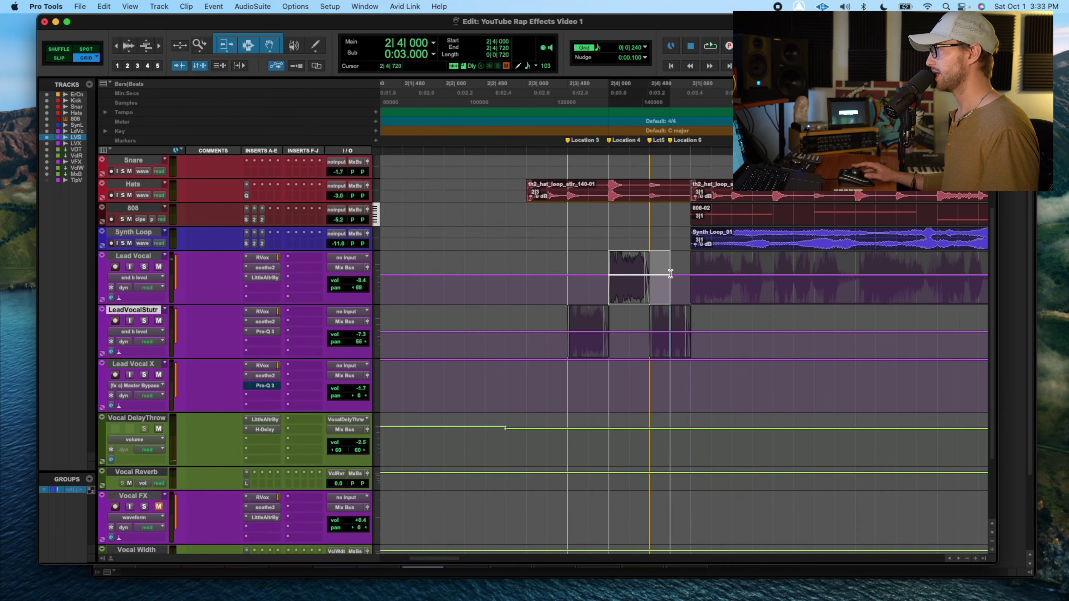
{"action": "key", "text": "super+equal"}
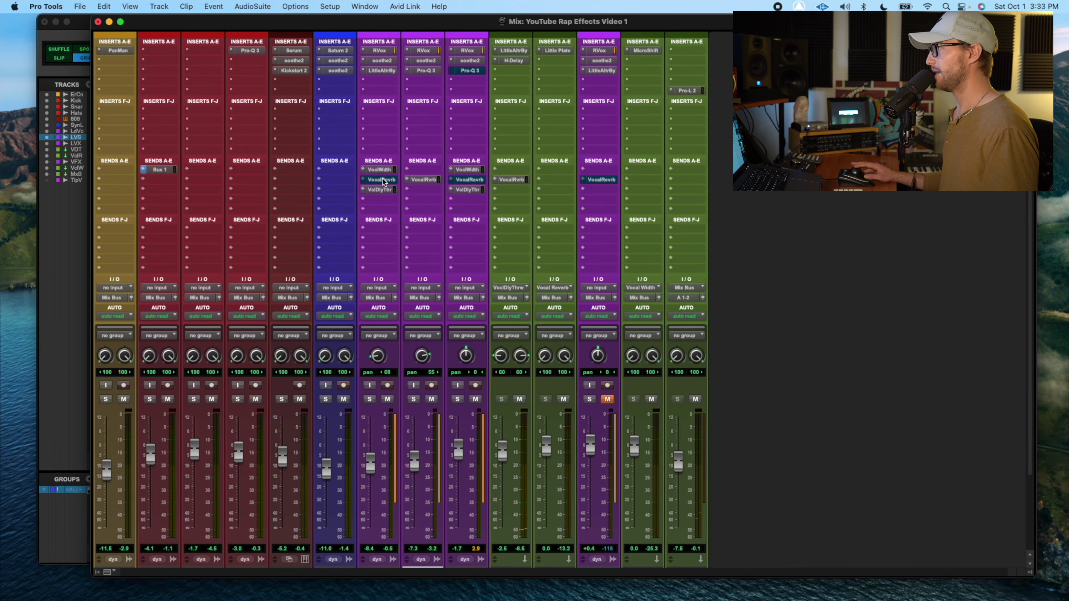
{"action": "key", "text": "super+equal"}
{"action": "left_click", "coordinate": [678, 284]}
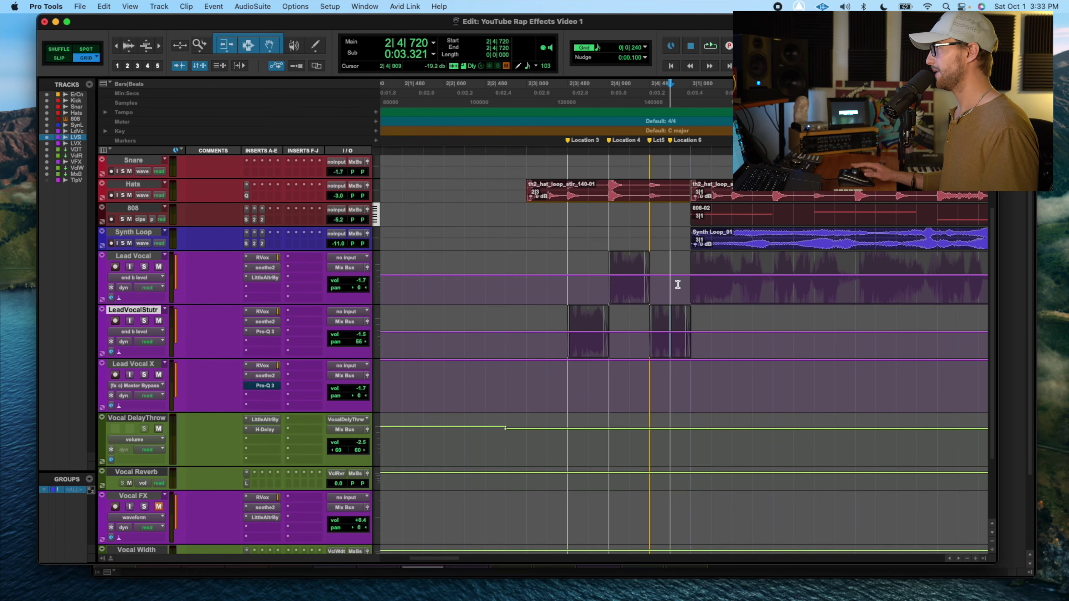
Raise Lead Vocal's Vocal Reverb send level only between 2|3|720 and 2|4|720 and play the stutter from 2|2|000.
{"action": "left_click_drag", "start_coordinate": [590, 266], "coordinate": [635, 227]}
{"action": "left_click", "coordinate": [559, 274]}
{"action": "left_click_drag", "start_coordinate": [558, 275], "coordinate": [692, 288]}
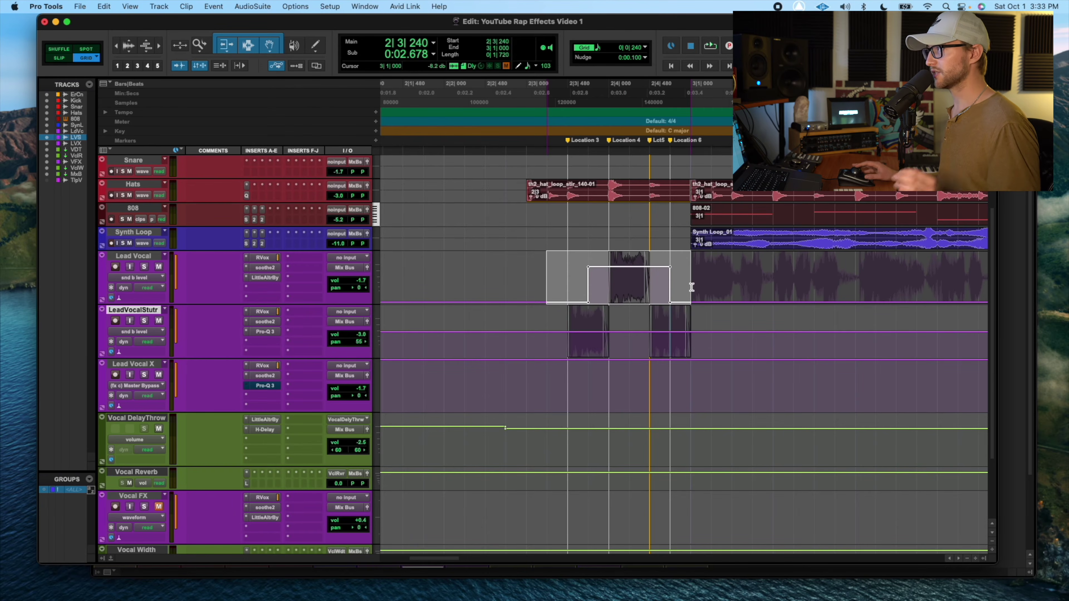
{"action": "left_click", "coordinate": [532, 278]}
{"action": "left_click", "coordinate": [475, 283]}
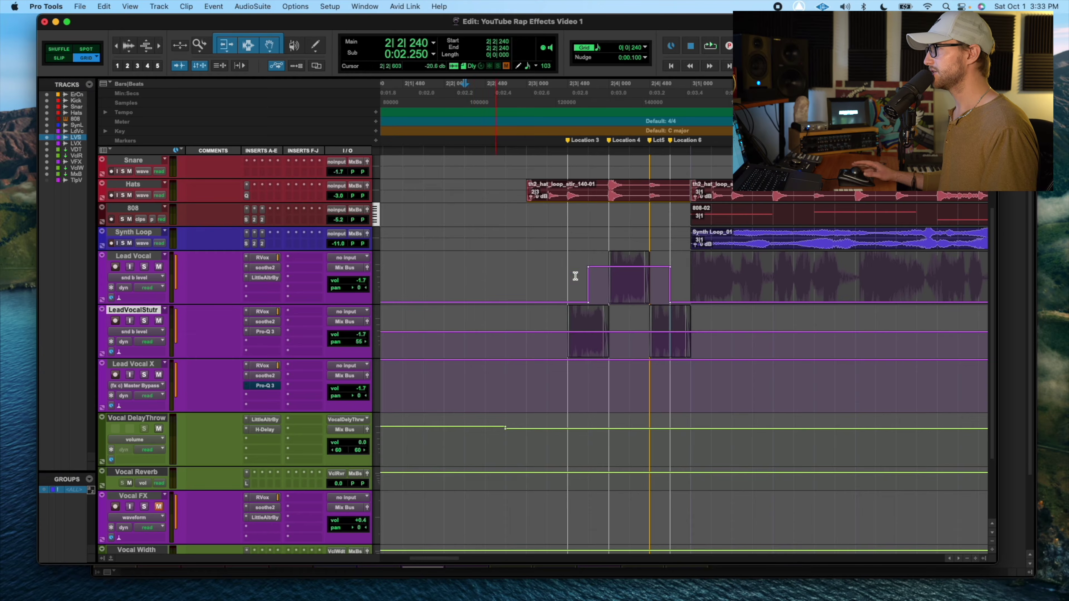
{"action": "left_click", "coordinate": [440, 269]}
{"action": "key", "text": "space"}
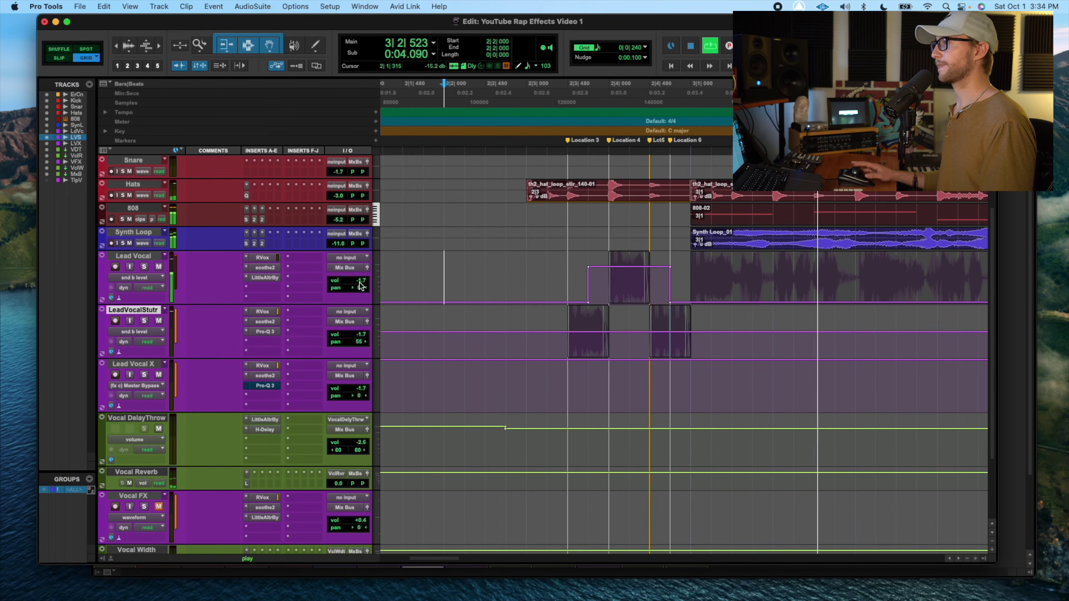
{"action": "key", "text": "space"}
Lower the raised section of Lead Vocal's Vocal Reverb send slightly and play the stutter from 2|3|240.
{"action": "left_click_drag", "start_coordinate": [656, 267], "coordinate": [658, 277]}
{"action": "left_click", "coordinate": [547, 280]}
{"action": "key", "text": "space"}
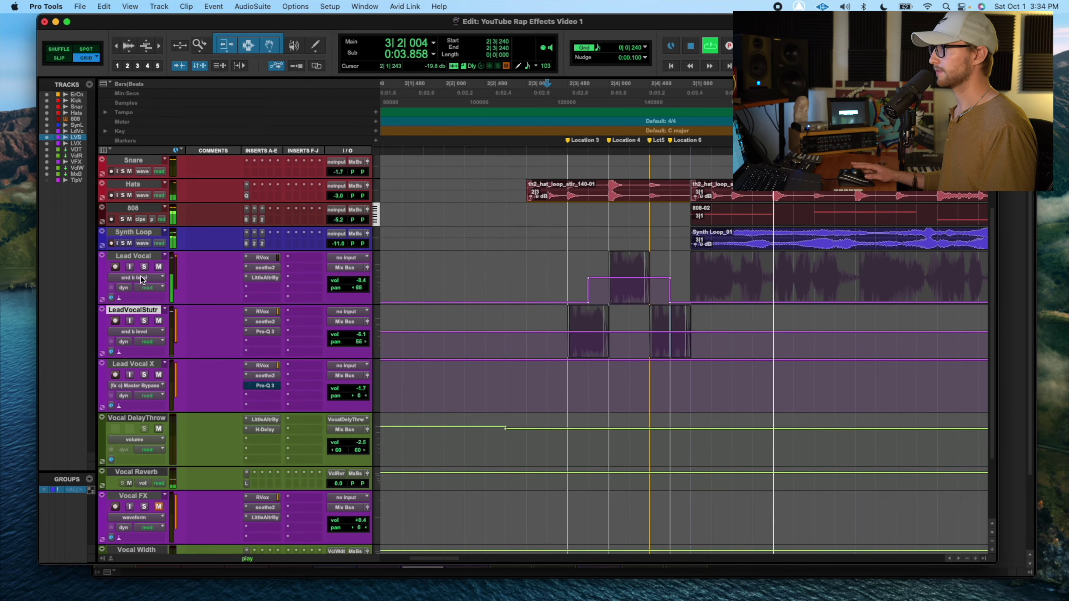
{"action": "key", "text": "space"}
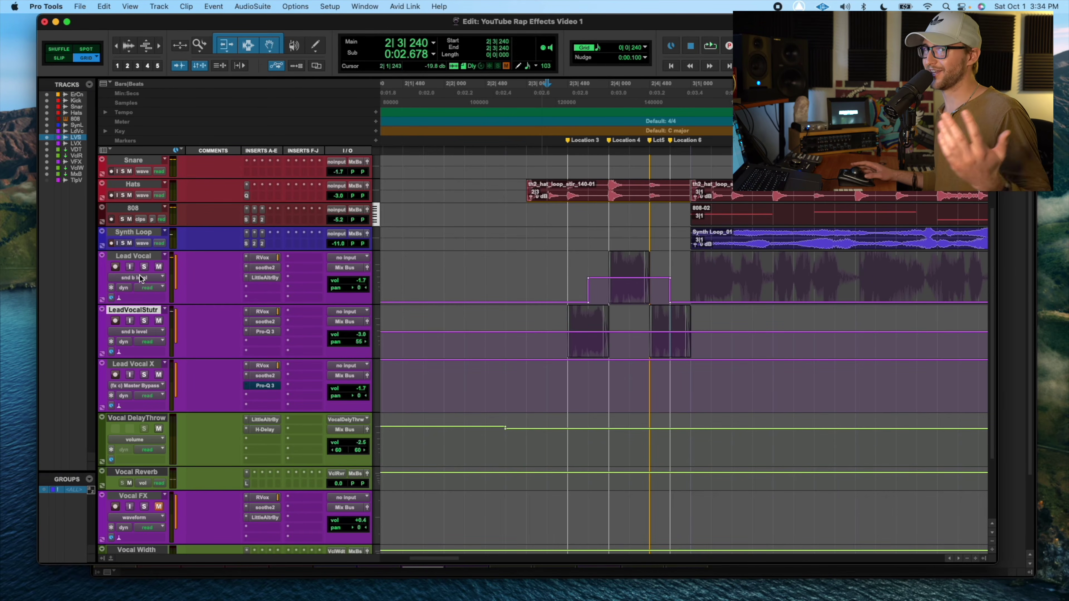
Switch the Lead Vocal and LeadVocalStutr tracks back to waveform view.
{"action": "left_click", "coordinate": [139, 277]}
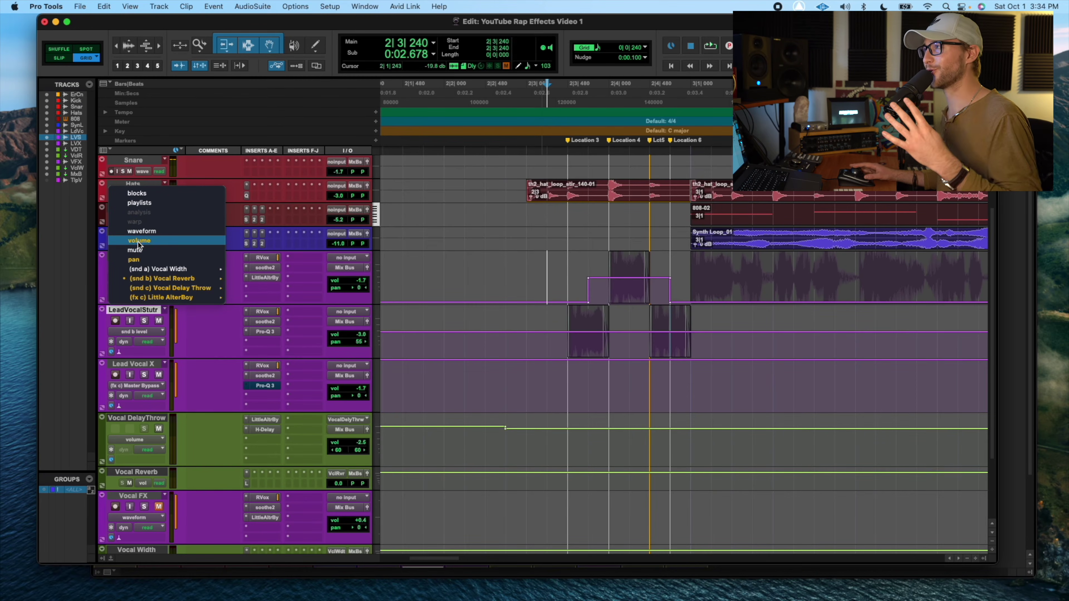
{"action": "left_click", "coordinate": [142, 233]}
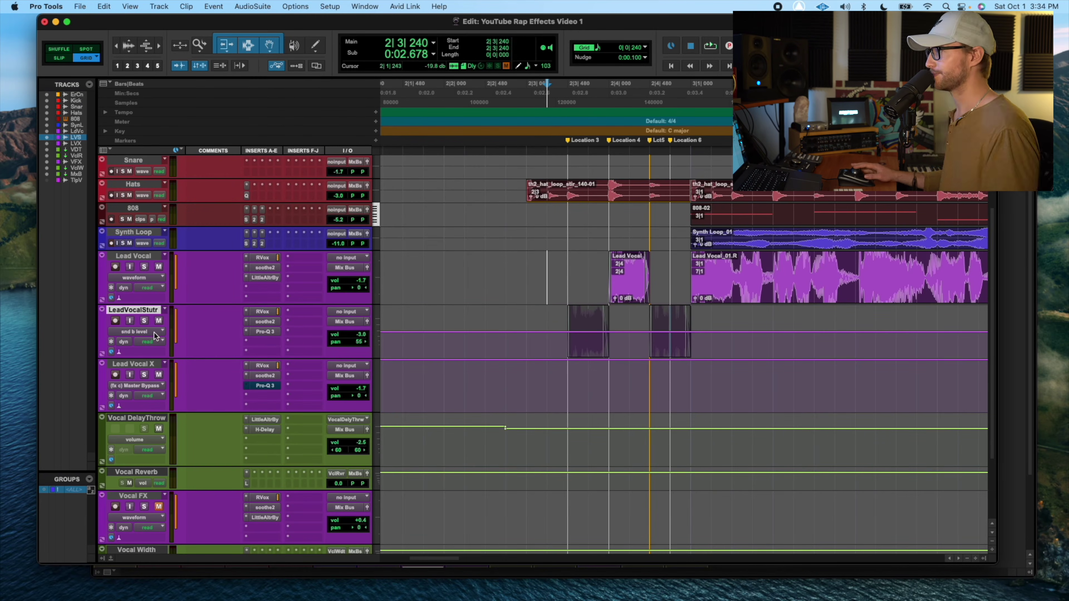
{"action": "left_click_drag", "start_coordinate": [156, 336], "coordinate": [160, 291]}
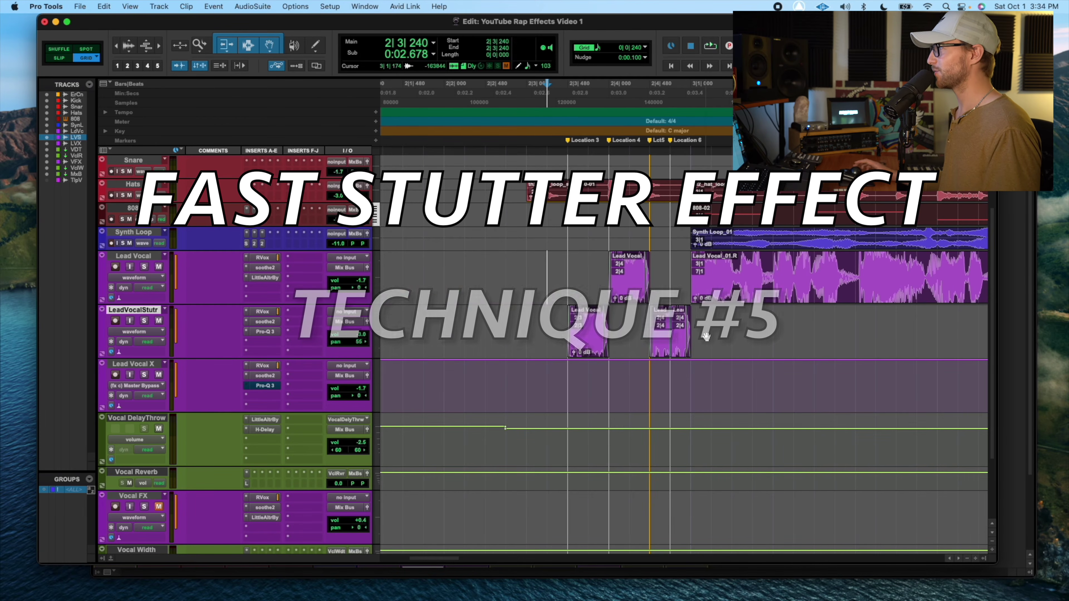
Mark 10|2|480 to 10|4|480 on LeadVocalStutr before the next Lead Vocal entry and play the passage from 9|3|000.
{"action": "scroll", "coordinate": [706, 336], "scroll_direction": "right", "scroll_amount": 10}
{"action": "scroll", "coordinate": [706, 337], "scroll_direction": "down", "scroll_amount": 4}
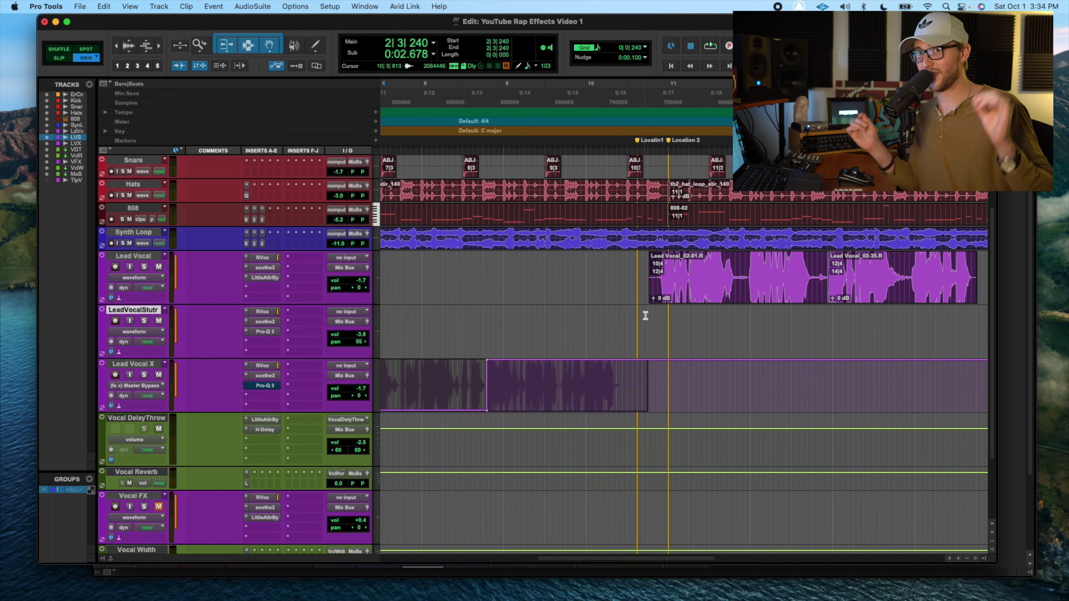
{"action": "left_click", "coordinate": [636, 323]}
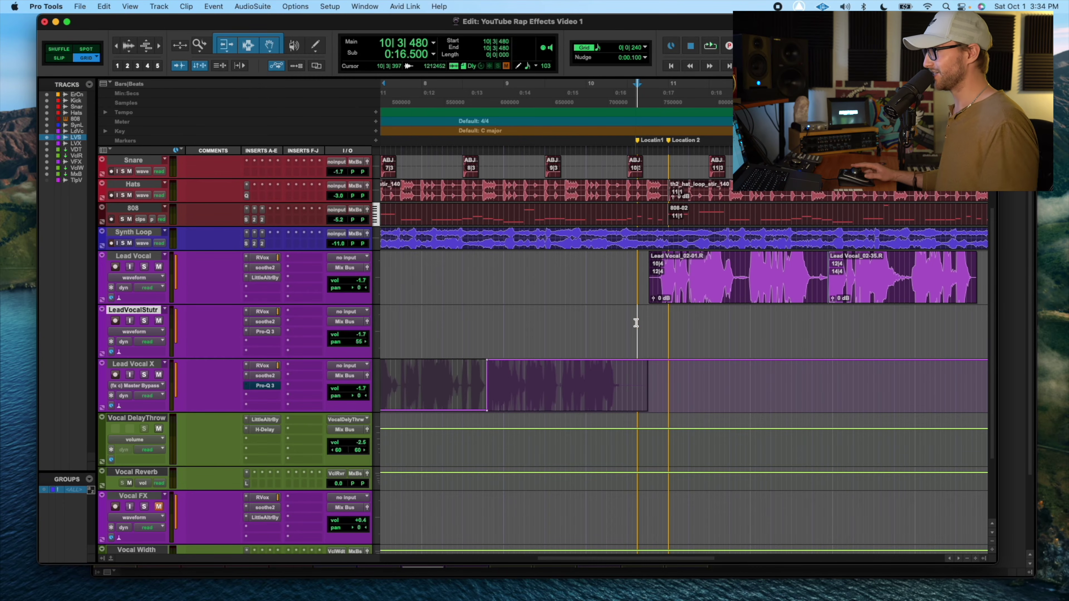
{"action": "left_click", "coordinate": [608, 320]}
{"action": "left_click", "coordinate": [602, 322]}
{"action": "left_click_drag", "start_coordinate": [617, 325], "coordinate": [661, 327]}
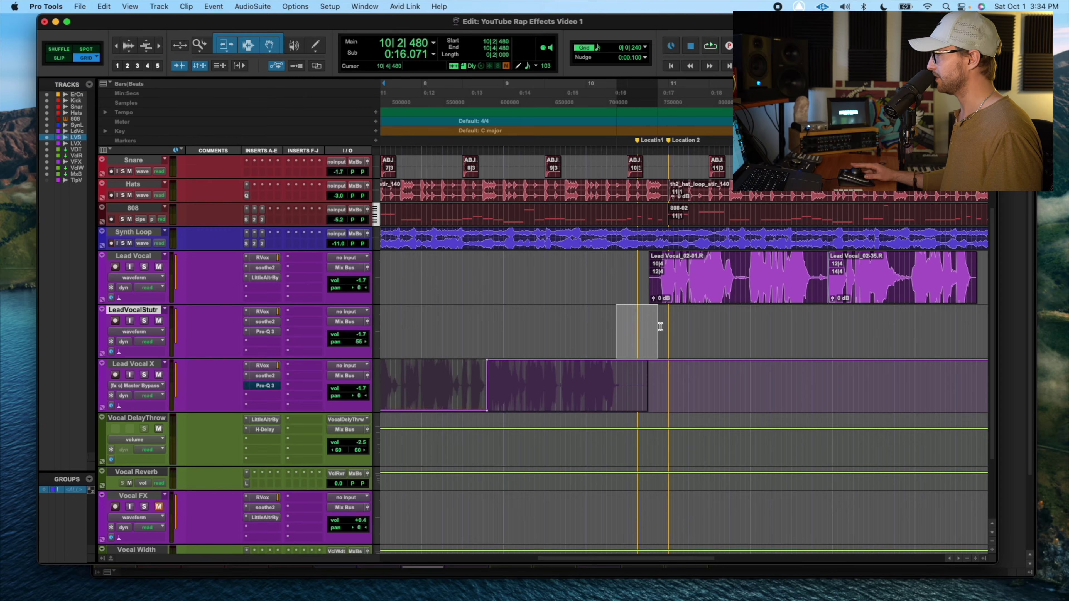
{"action": "left_click", "coordinate": [554, 325]}
{"action": "key", "text": "space"}
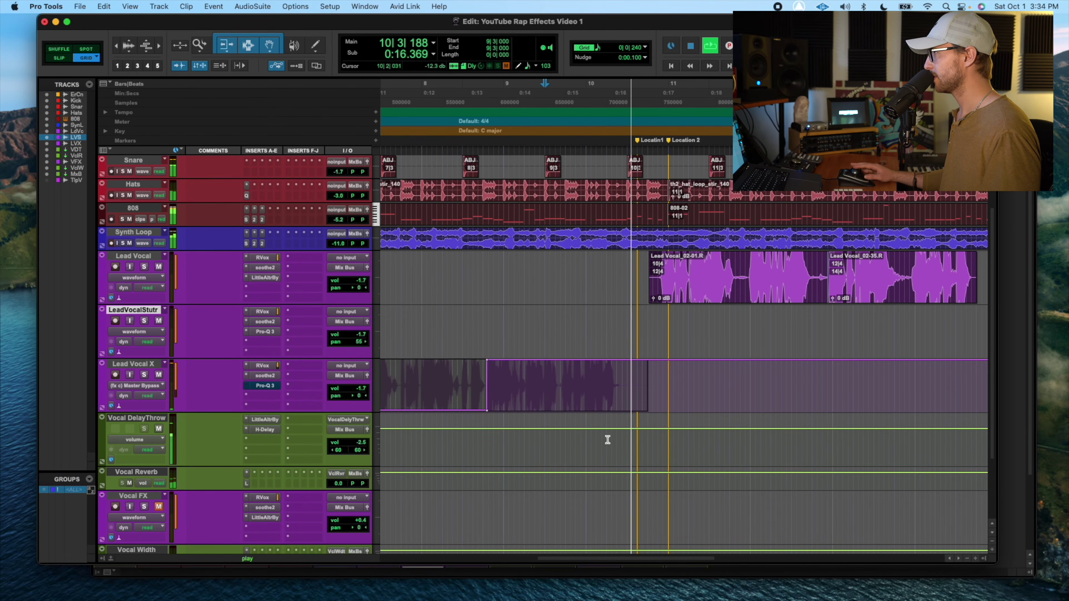
{"action": "key", "text": "space"}
Lower the Vocal DelayThrow volume automation to -6.7 dB between 10|2|000 and 11|3|000 and play from 9|3|240.
{"action": "left_click_drag", "start_coordinate": [606, 437], "coordinate": [689, 420]}
{"action": "left_click_drag", "start_coordinate": [614, 317], "coordinate": [665, 318]}
{"action": "left_click", "coordinate": [551, 317]}
{"action": "key", "text": "space"}
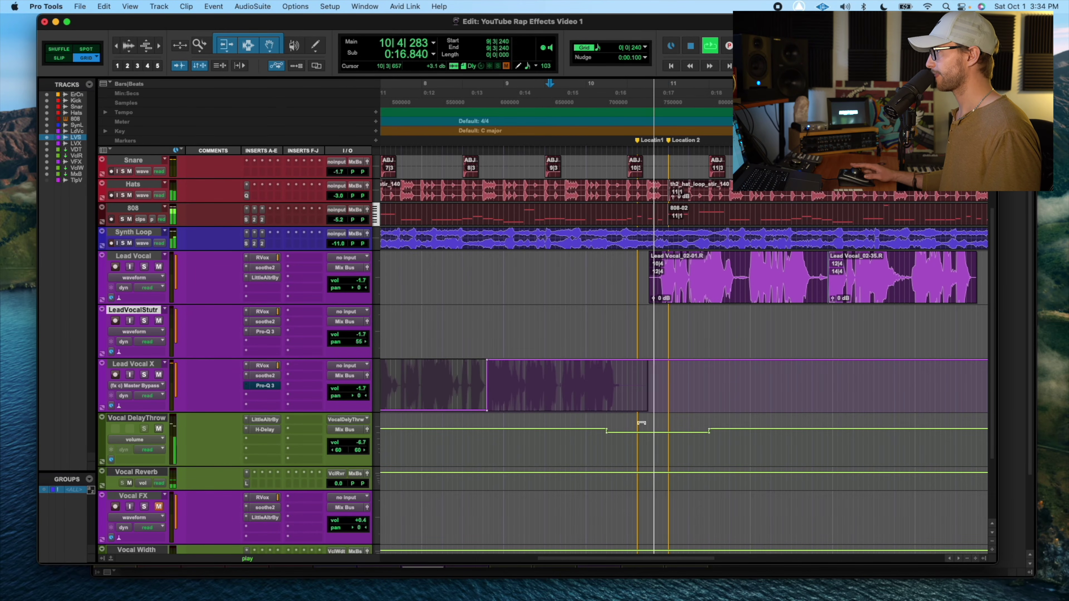
{"action": "key", "text": "space"}
Deepen the Vocal DelayThrow volume dip between 10|2|000 and 11|3|000 to -9.2 dB.
{"action": "left_click", "coordinate": [632, 321]}
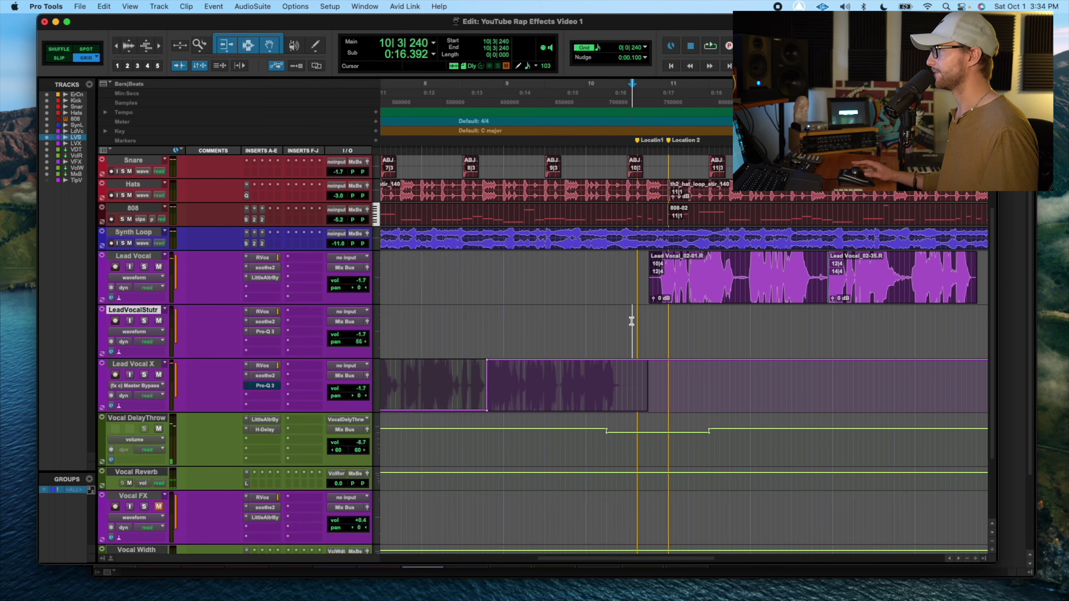
{"action": "key", "text": "t"}
{"action": "scroll", "coordinate": [631, 321], "scroll_direction": "left", "scroll_amount": 1}
{"action": "scroll", "coordinate": [631, 322], "scroll_direction": "right", "scroll_amount": 1}
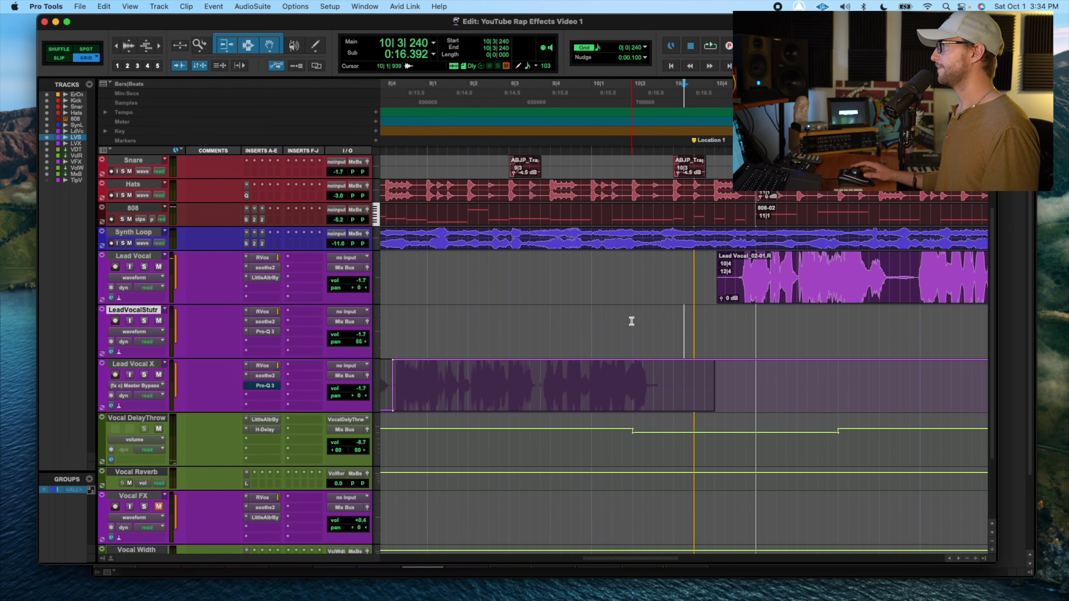
{"action": "left_click_drag", "start_coordinate": [685, 433], "coordinate": [686, 437]}
Highlight the opening phrase of the Lead Vocal clip from 10|4|240 and play it from 10|4|480.
{"action": "left_click", "coordinate": [743, 267]}
{"action": "key", "text": "t"}
{"action": "left_click_drag", "start_coordinate": [651, 270], "coordinate": [974, 278]}
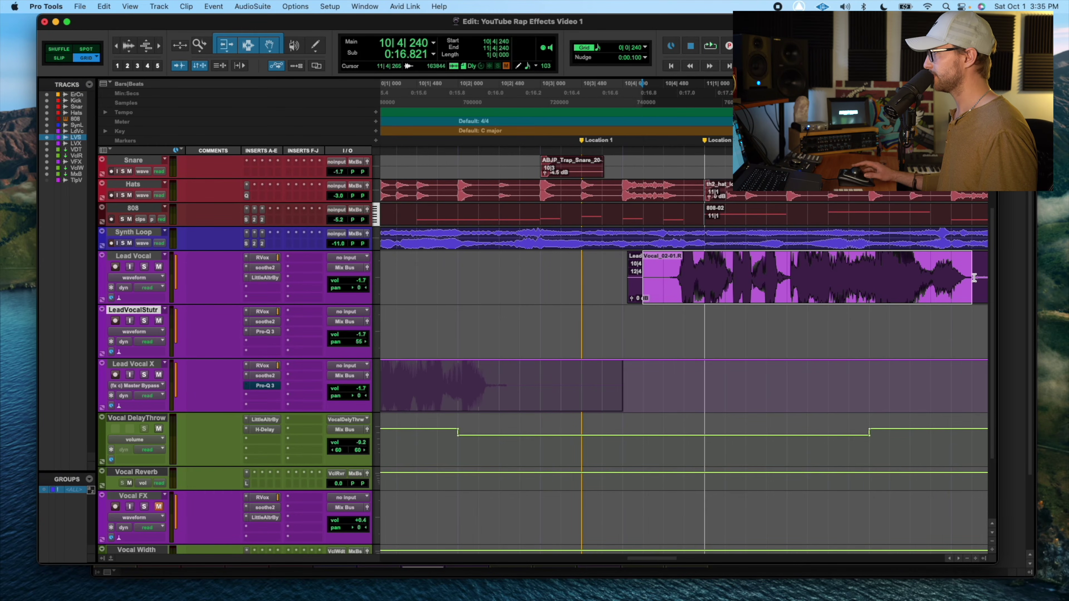
{"action": "key", "text": "r"}
{"action": "left_click", "coordinate": [671, 321]}
{"action": "key", "text": "space"}
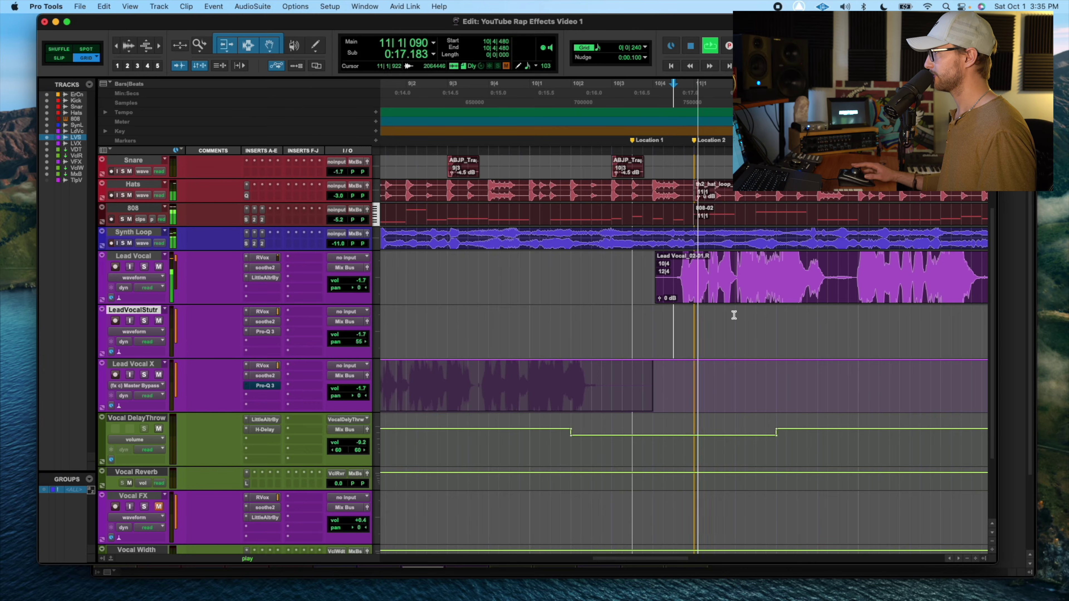
{"action": "scroll", "coordinate": [903, 303], "scroll_direction": "right", "scroll_amount": 3}
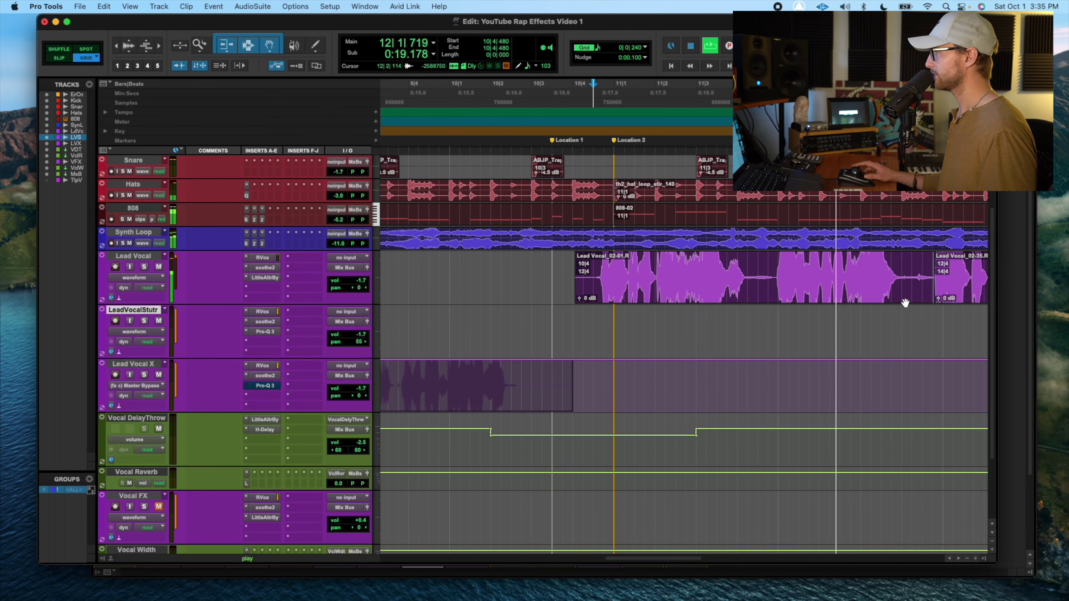
{"action": "key", "text": "space"}
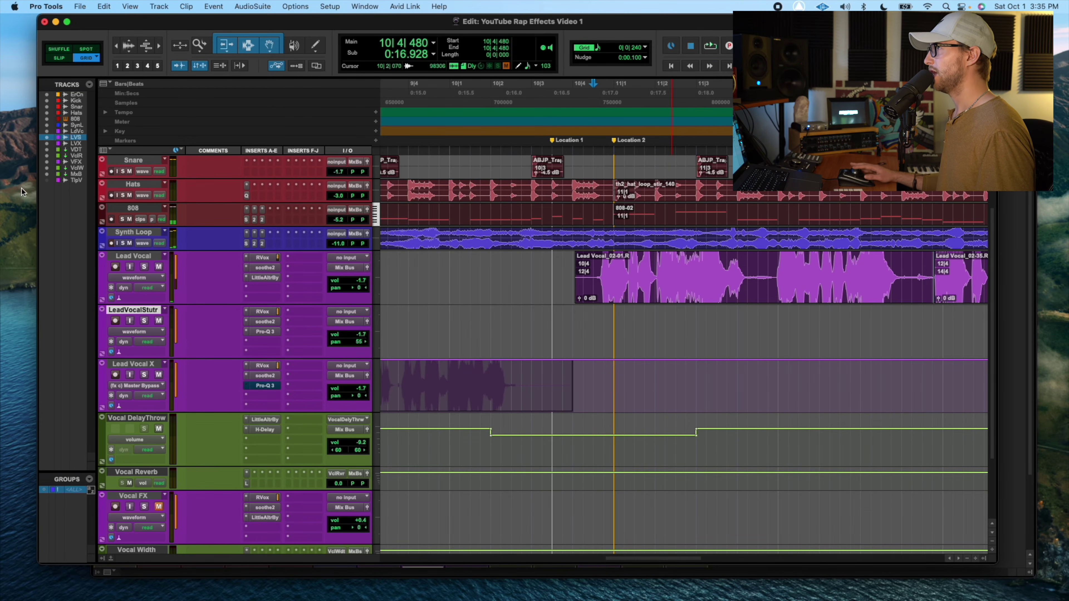
Check the TelephoneVocal track below Mix Bus and hide it from the Edit window.
{"action": "scroll", "coordinate": [296, 364], "scroll_direction": "down", "scroll_amount": 5}
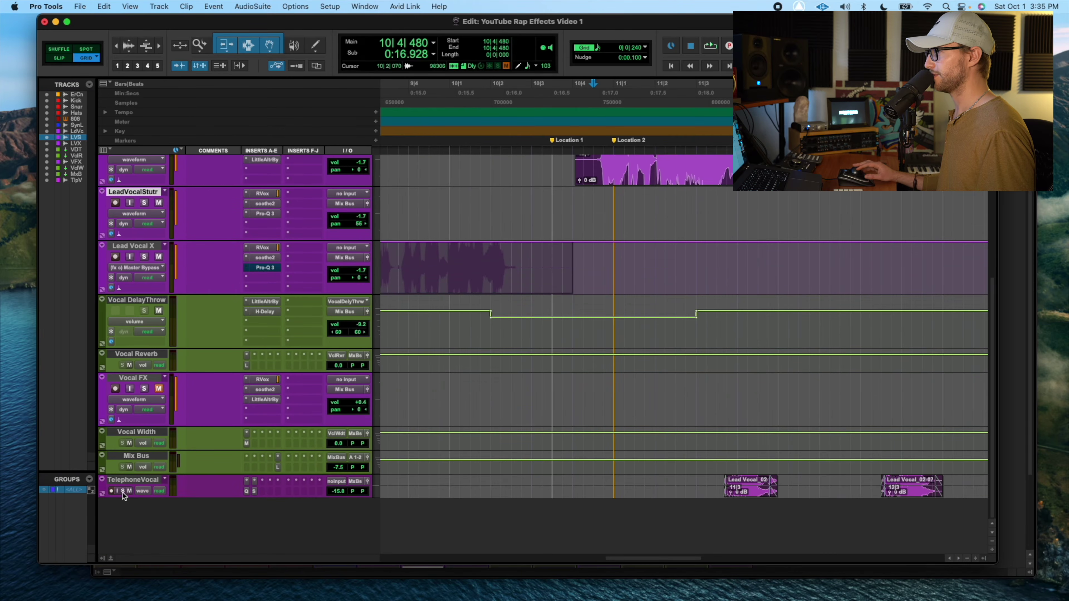
{"action": "scroll", "coordinate": [394, 340], "scroll_direction": "up", "scroll_amount": 7}
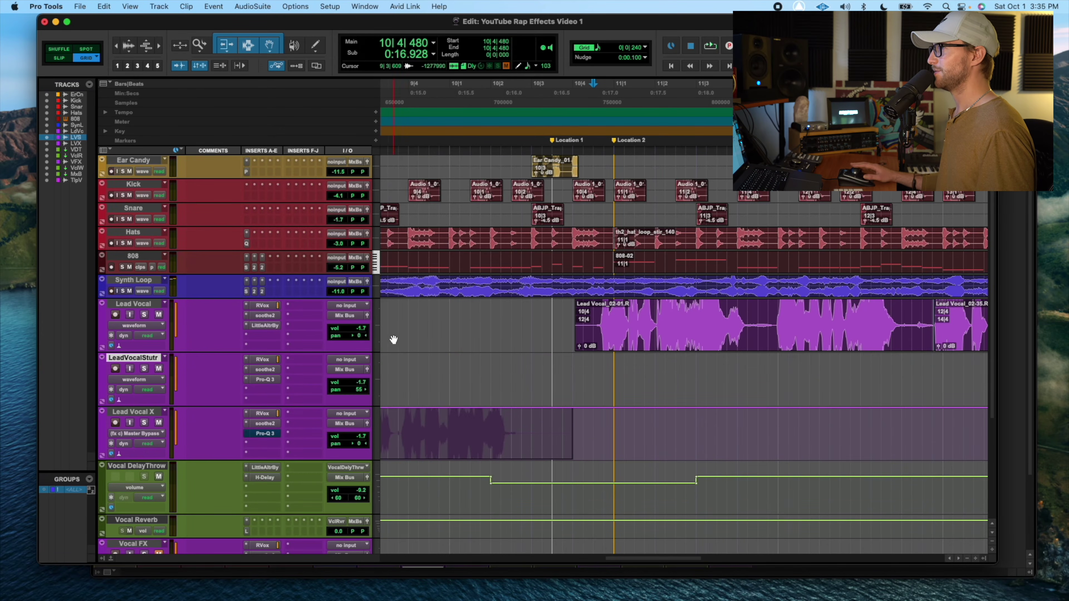
{"action": "left_click", "coordinate": [46, 180]}
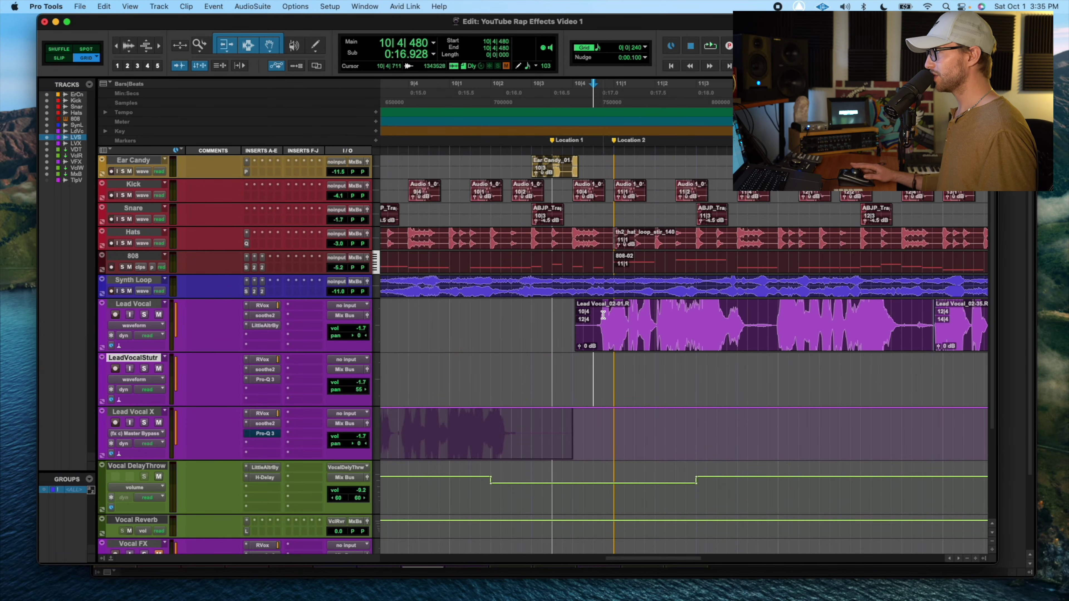
Examine the start of the Lead Vocal clip closely, highlighting 11|1|000 to 11|2|480 and 10|4|720 to 11|1|000.
{"action": "left_click_drag", "start_coordinate": [612, 319], "coordinate": [673, 329]}
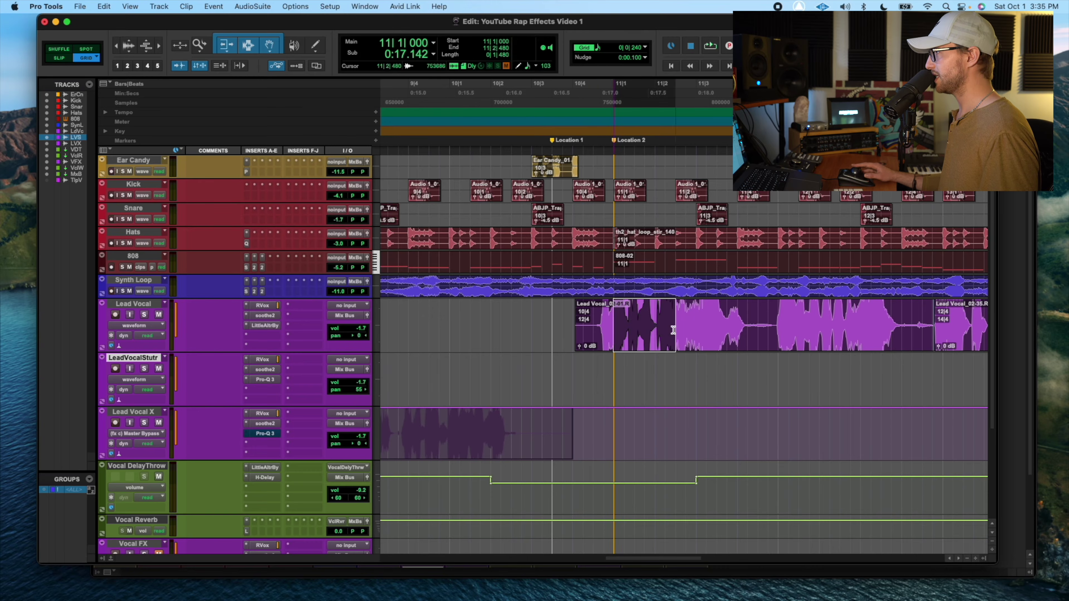
{"action": "left_click", "coordinate": [613, 322]}
{"action": "left_click", "coordinate": [626, 322]}
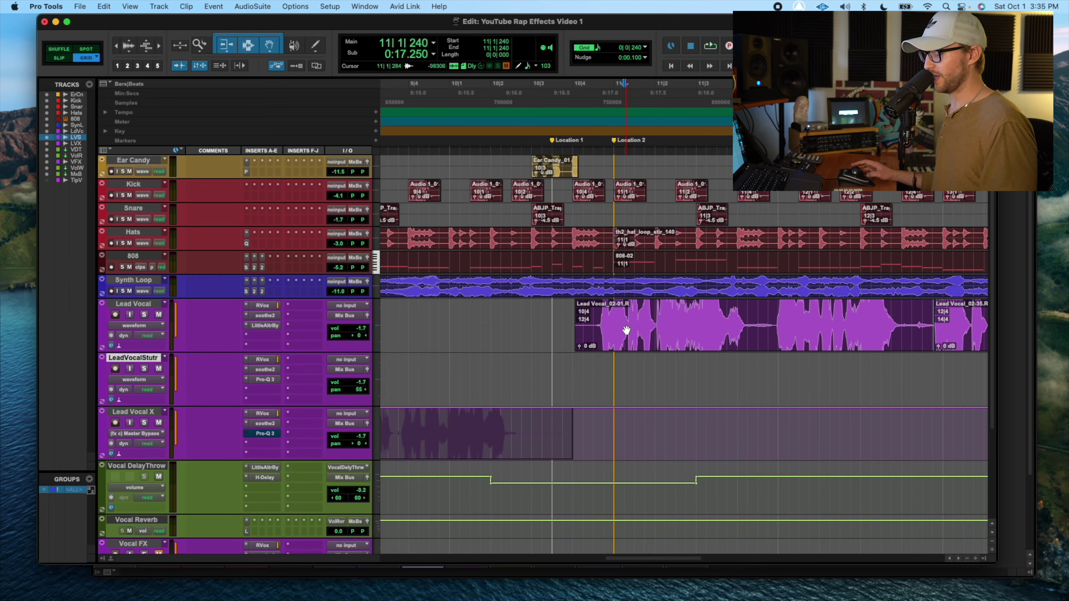
{"action": "key", "text": "super+bracketright"}
{"action": "key", "text": "super+bracketright"}
{"action": "left_click_drag", "start_coordinate": [590, 319], "coordinate": [638, 325]}
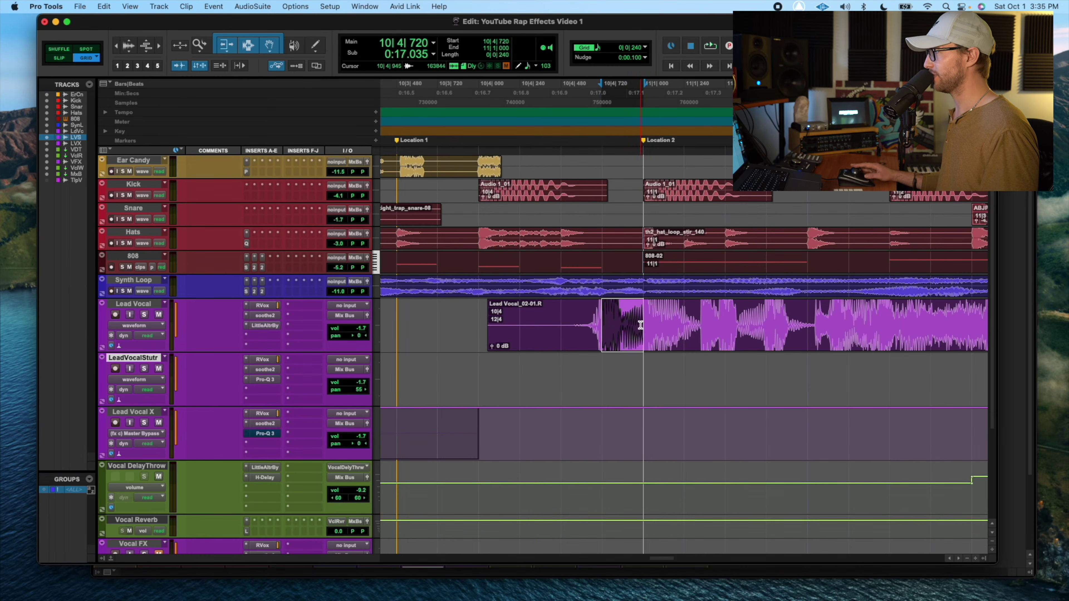
{"action": "left_click", "coordinate": [611, 373]}
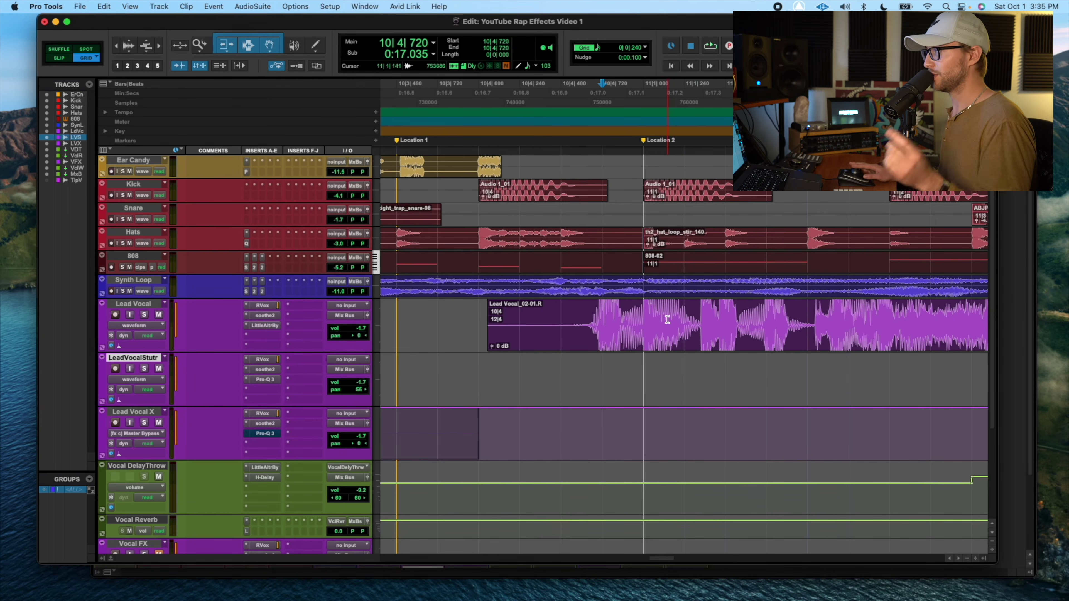
Highlight the Lead Vocal slice from 11|1|000 to 11|1|240 as stutter source and play the lead-in from 10|3|480.
{"action": "left_click_drag", "start_coordinate": [645, 317], "coordinate": [702, 325]}
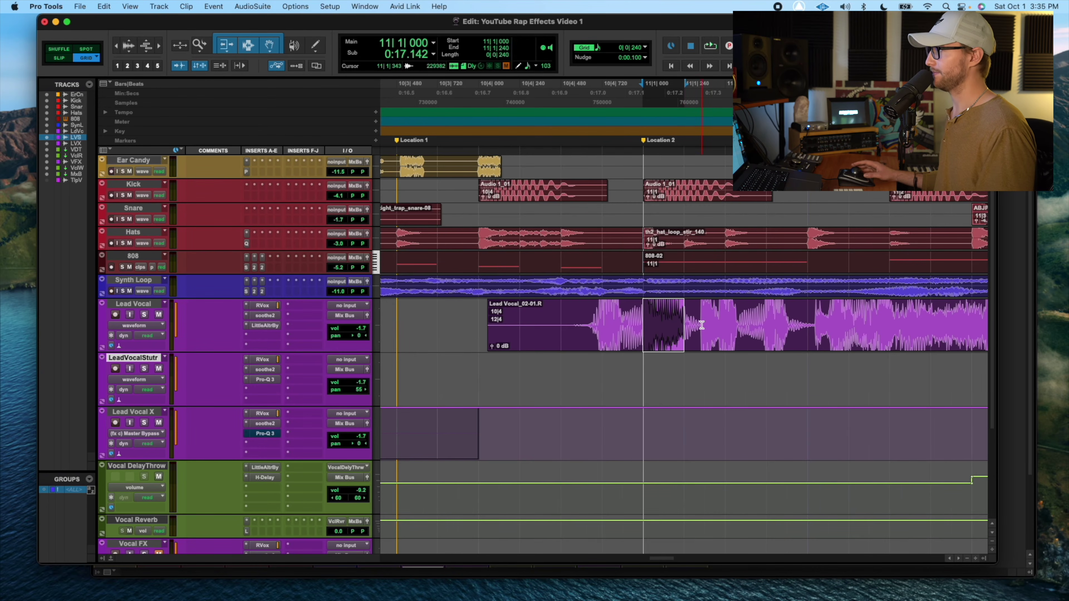
{"action": "key", "text": "r"}
{"action": "left_click", "coordinate": [548, 362]}
{"action": "key", "text": "space"}
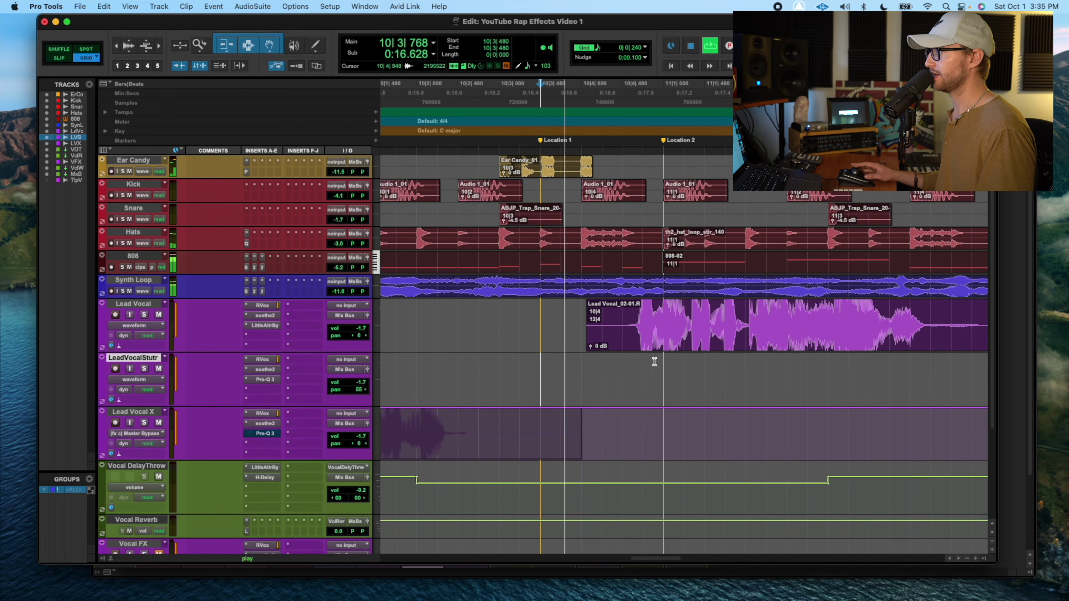
{"action": "key", "text": "space"}
{"action": "left_click_drag", "start_coordinate": [665, 322], "coordinate": [683, 320]}
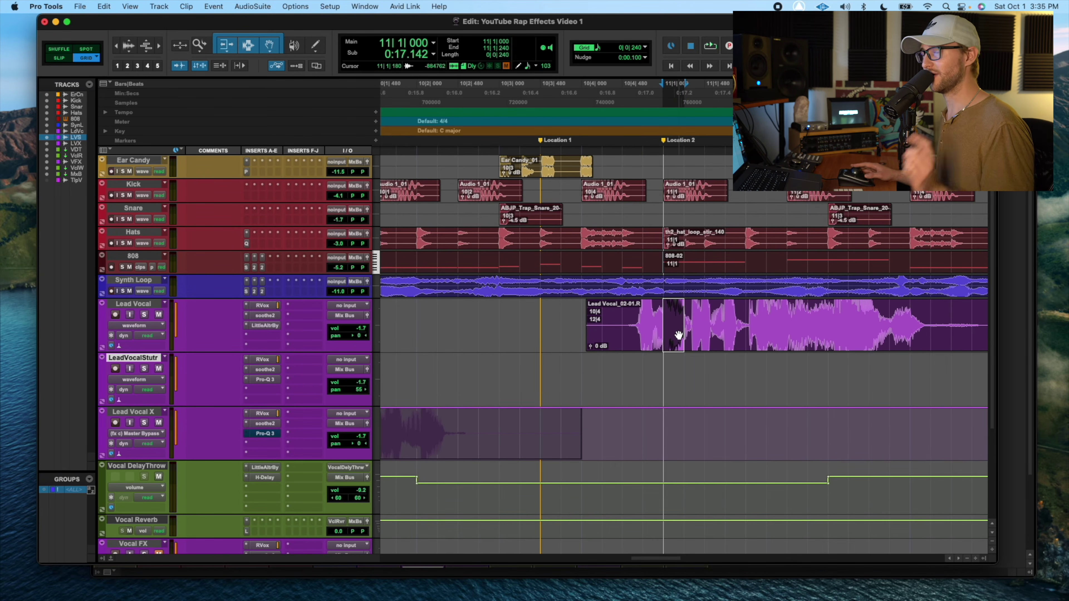
{"action": "left_click", "coordinate": [643, 372]}
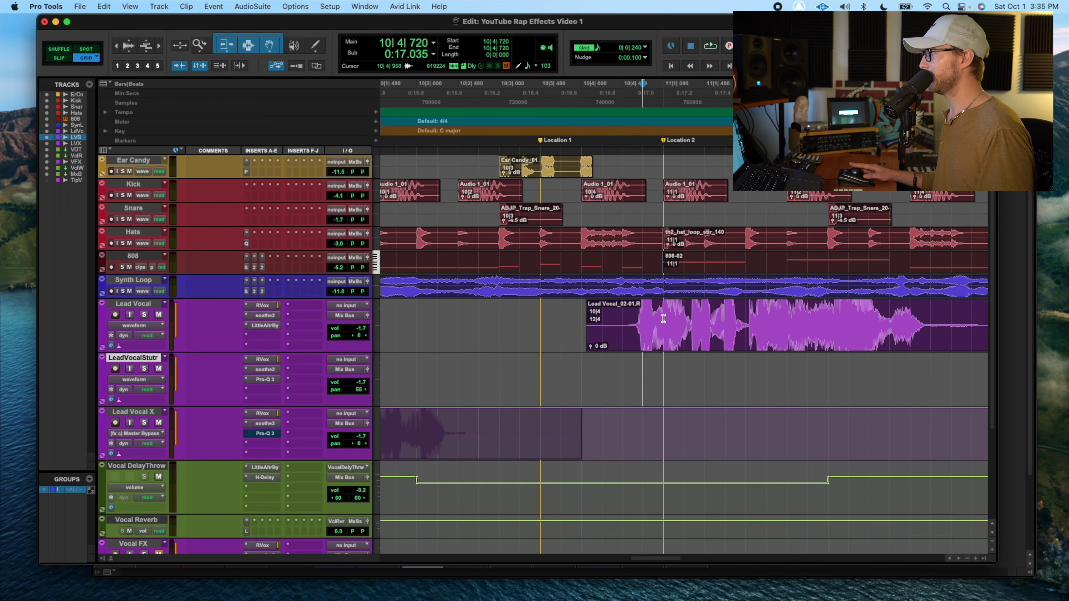
{"action": "left_click_drag", "start_coordinate": [662, 318], "coordinate": [690, 320]}
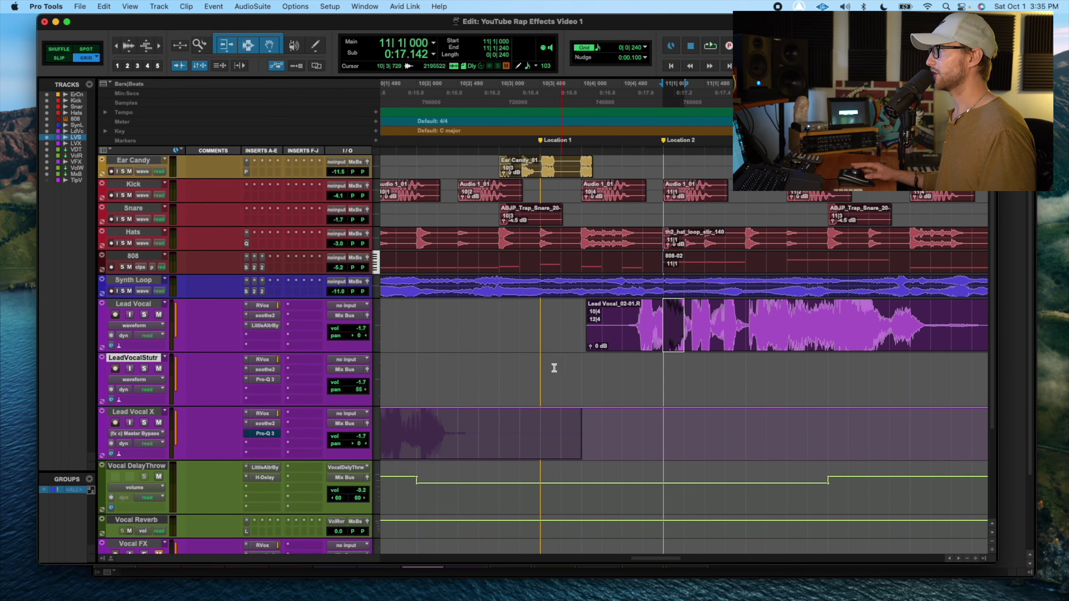
{"action": "left_click", "coordinate": [542, 372]}
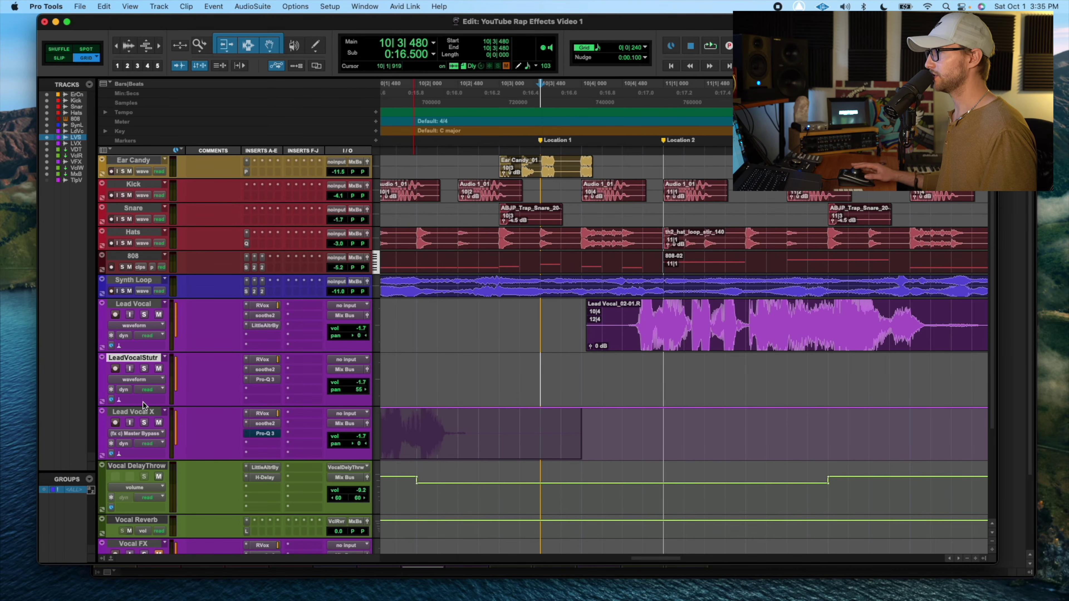
Move the Vocal FX track directly below Lead Vocal and remove its Little AlterBoy insert.
{"action": "left_click_drag", "start_coordinate": [146, 546], "coordinate": [330, 388]}
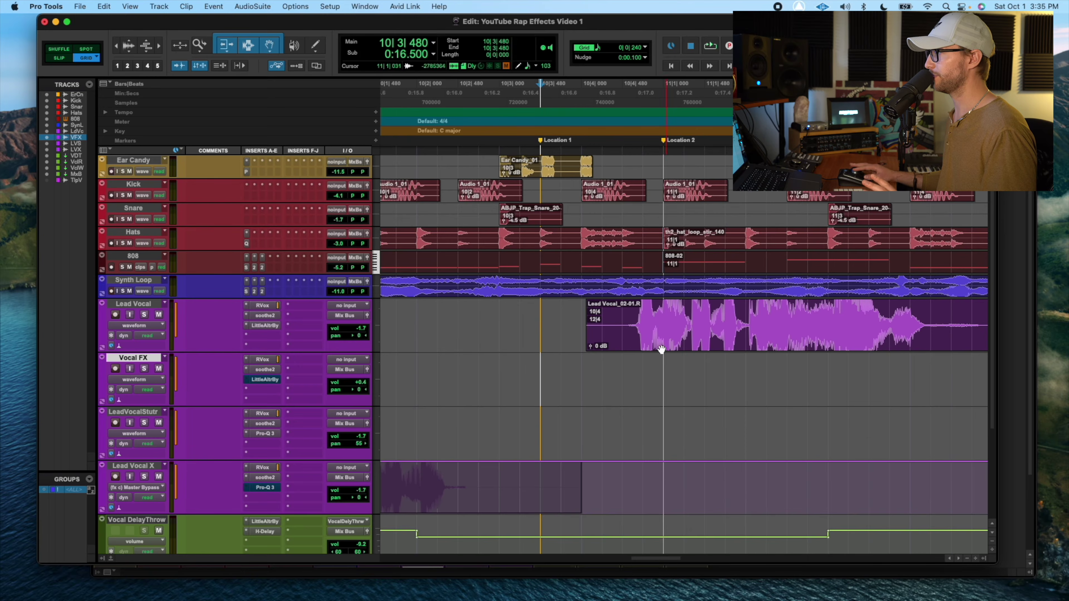
{"action": "left_click", "coordinate": [265, 380]}
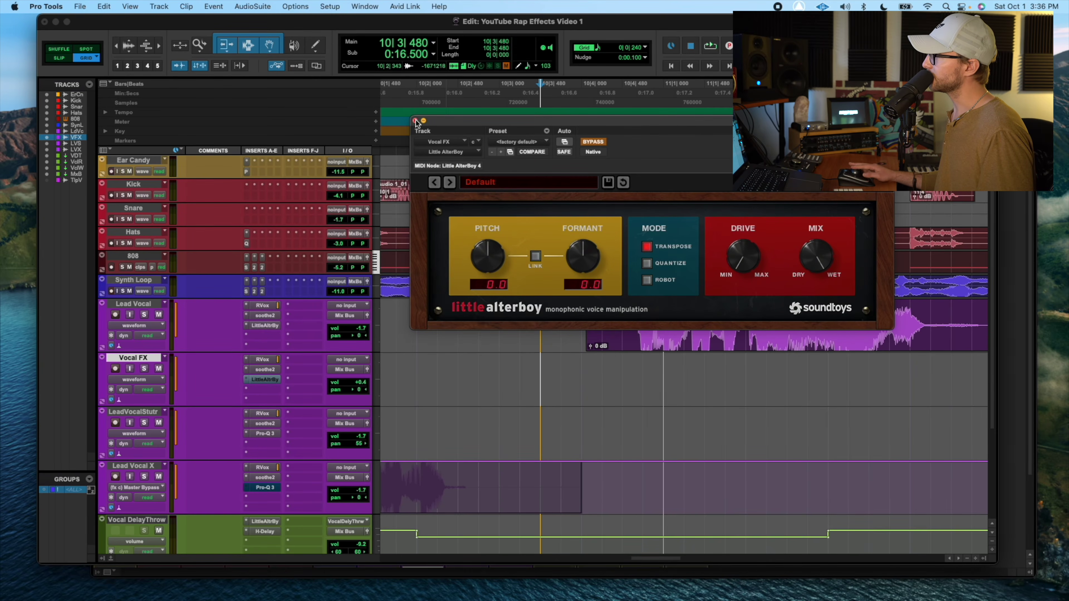
{"action": "left_click", "coordinate": [415, 120]}
{"action": "left_click", "coordinate": [247, 381]}
{"action": "left_click", "coordinate": [272, 341]}
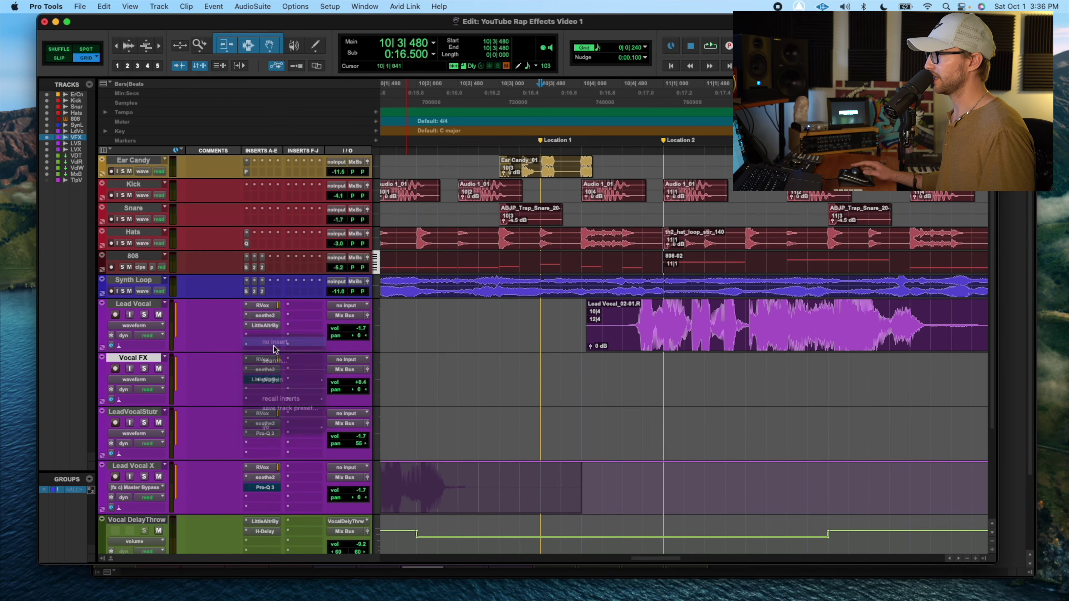
Copy the Lead Vocal slice from 11|1|000 to 11|1|240 and paste it on Vocal FX at 10|3|480.
{"action": "left_click_drag", "start_coordinate": [130, 363], "coordinate": [150, 321]}
{"action": "left_click_drag", "start_coordinate": [156, 363], "coordinate": [155, 361]}
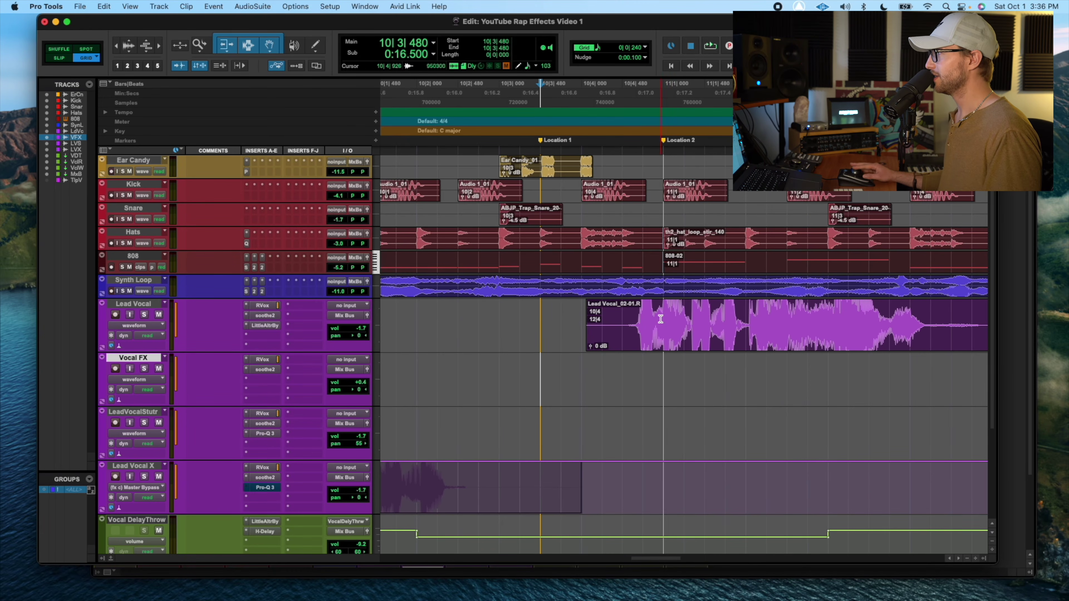
{"action": "left_click_drag", "start_coordinate": [660, 319], "coordinate": [680, 321]}
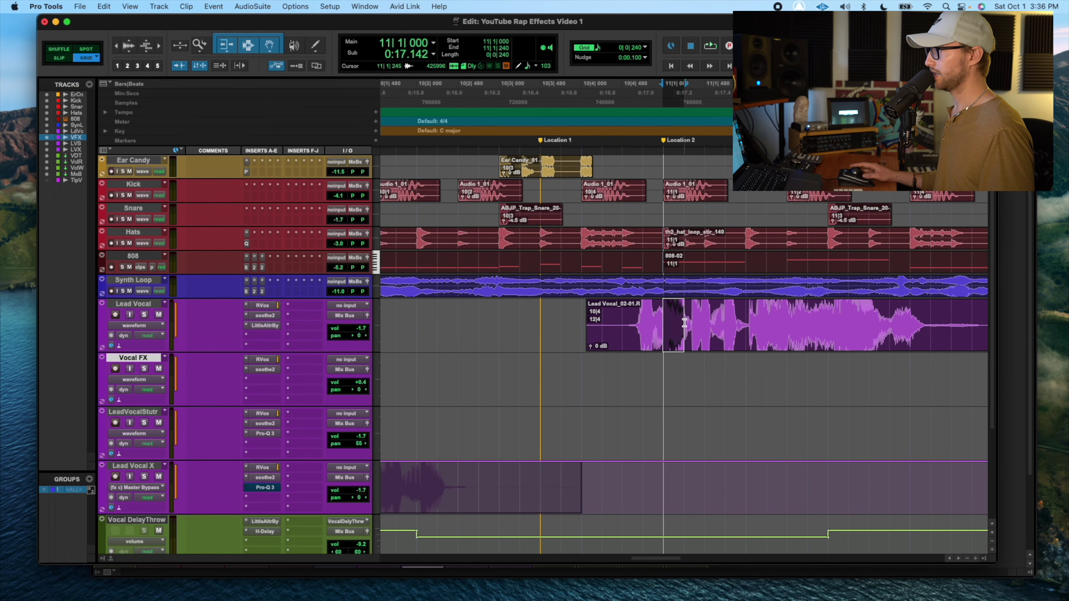
{"action": "left_click", "coordinate": [544, 372]}
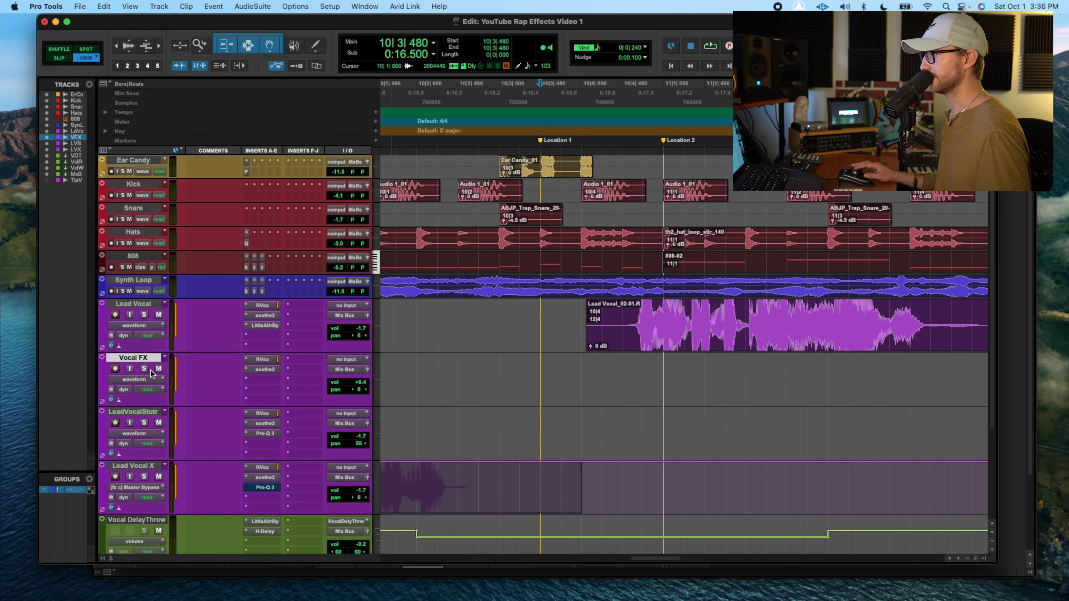
{"action": "key", "text": "super+v"}
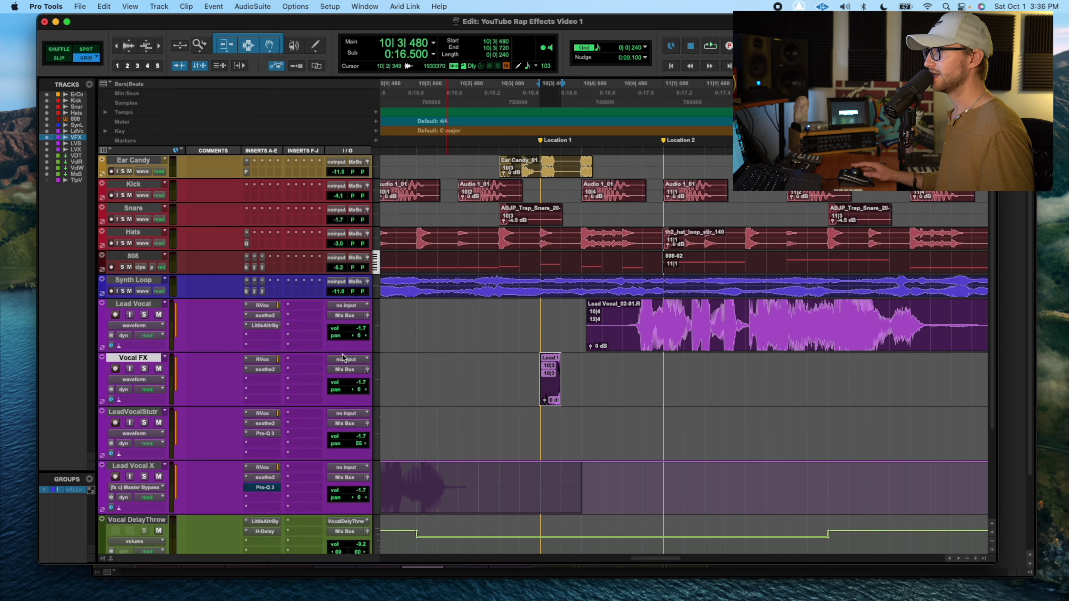
Duplicate the pasted slice on Vocal FX five times so the copies run back to back up to 11|1|000.
{"action": "left_click", "coordinate": [149, 305]}
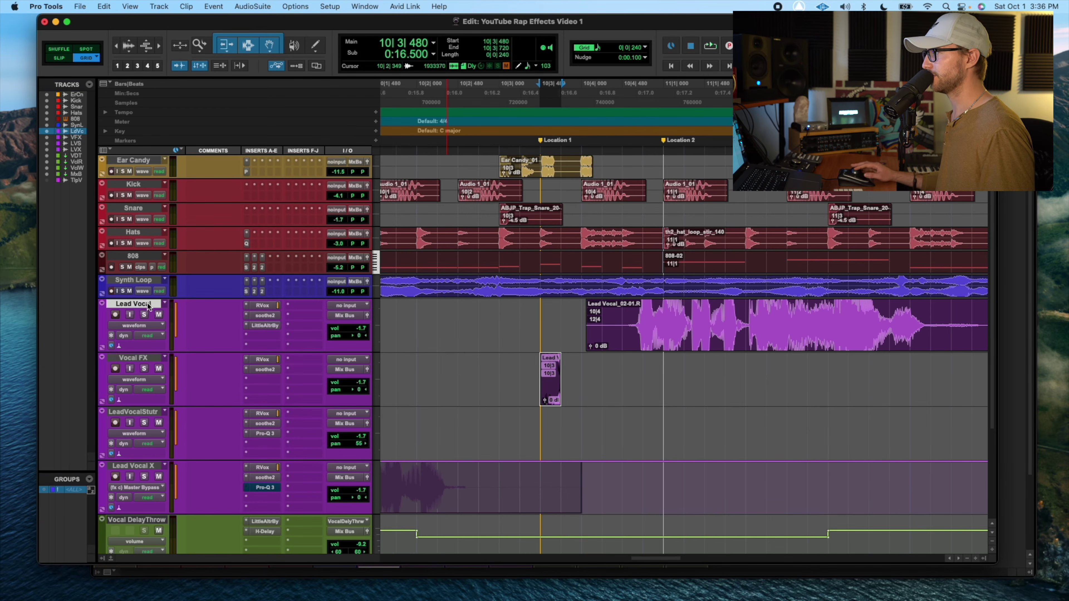
{"action": "left_click", "coordinate": [148, 357]}
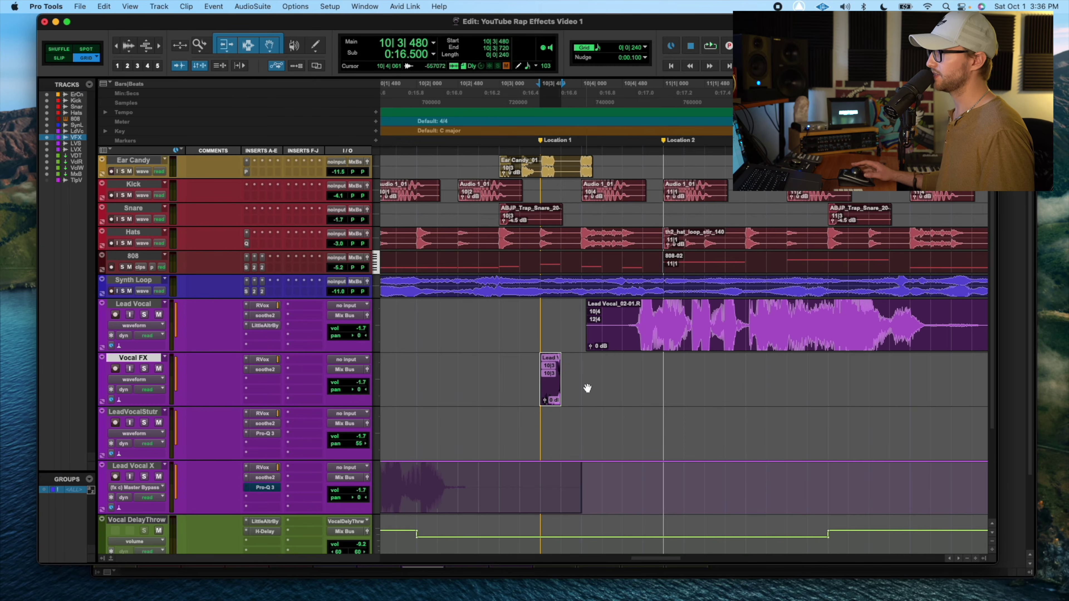
{"action": "key", "text": "super+d"}
{"action": "key", "text": "super+d"}
{"action": "key", "text": "super+d"}
{"action": "key", "text": "super+d"}
{"action": "key", "text": "super+d"}
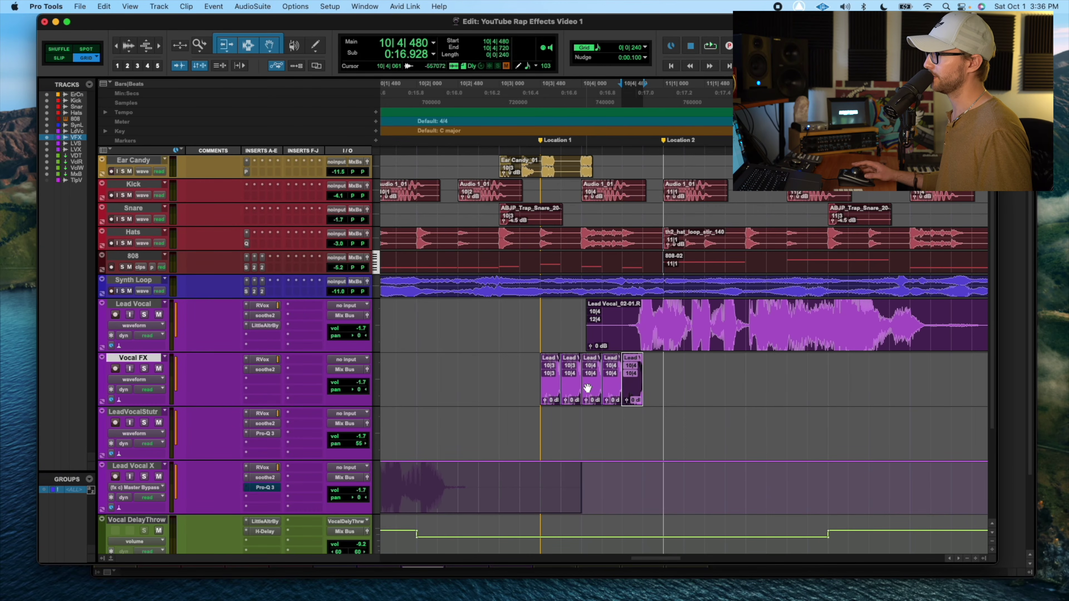
Apply fades to all stutter slices within 10|3|240 to 11|1|480 on Vocal FX and audition them from 10|2|240.
{"action": "left_click", "coordinate": [526, 370]}
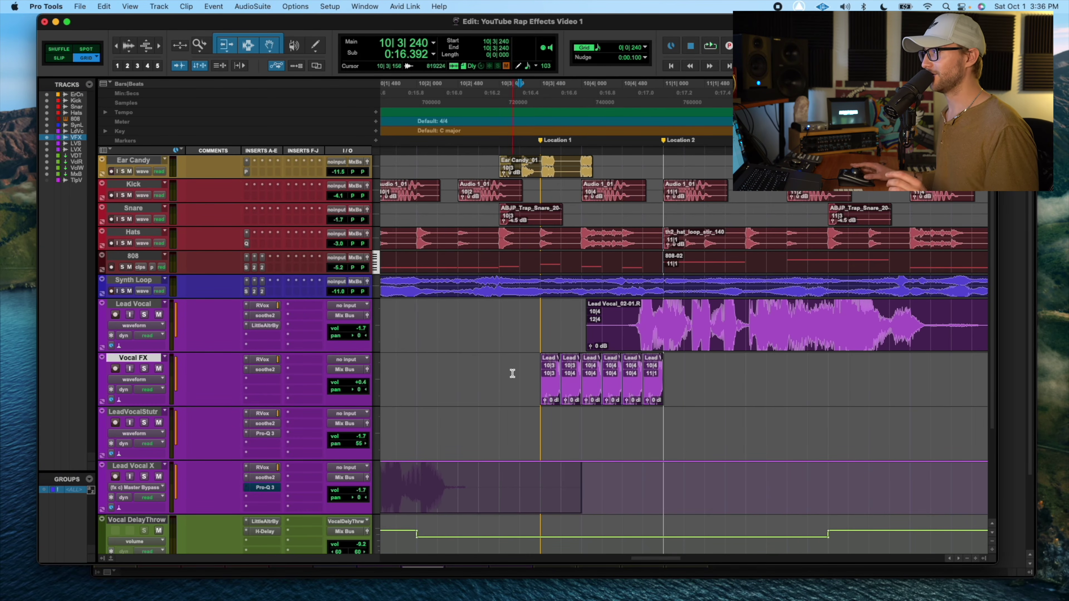
{"action": "left_click_drag", "start_coordinate": [520, 370], "coordinate": [700, 380]}
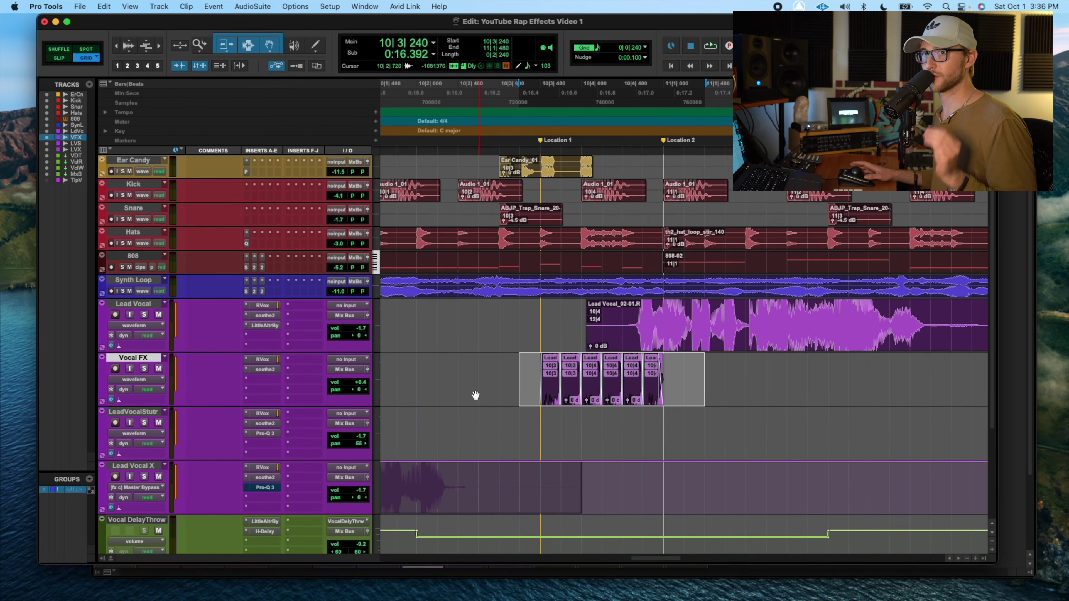
{"action": "left_click", "coordinate": [432, 378]}
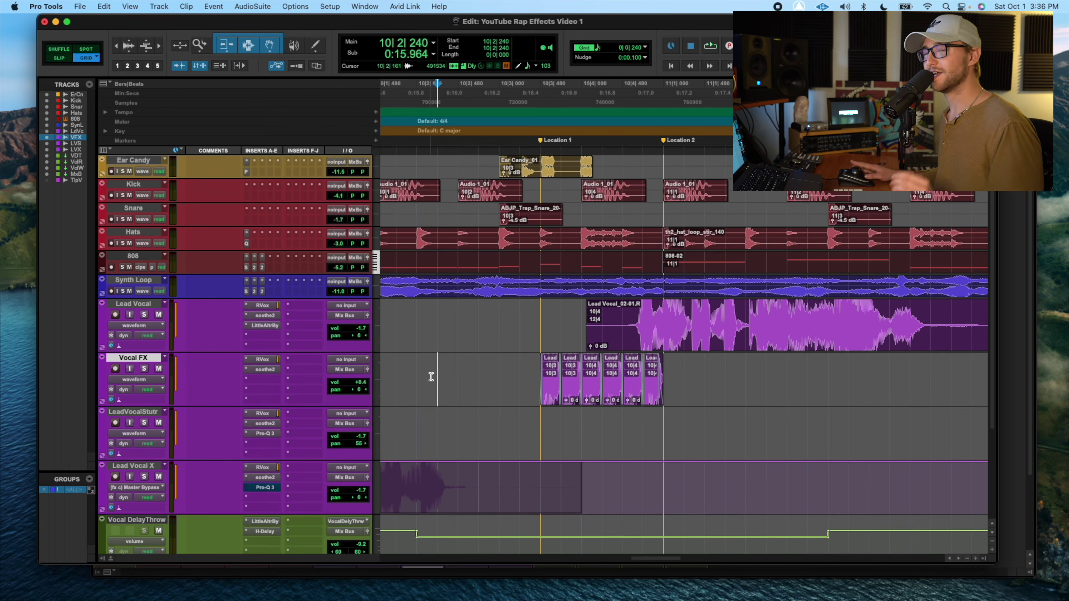
{"action": "key", "text": "space"}
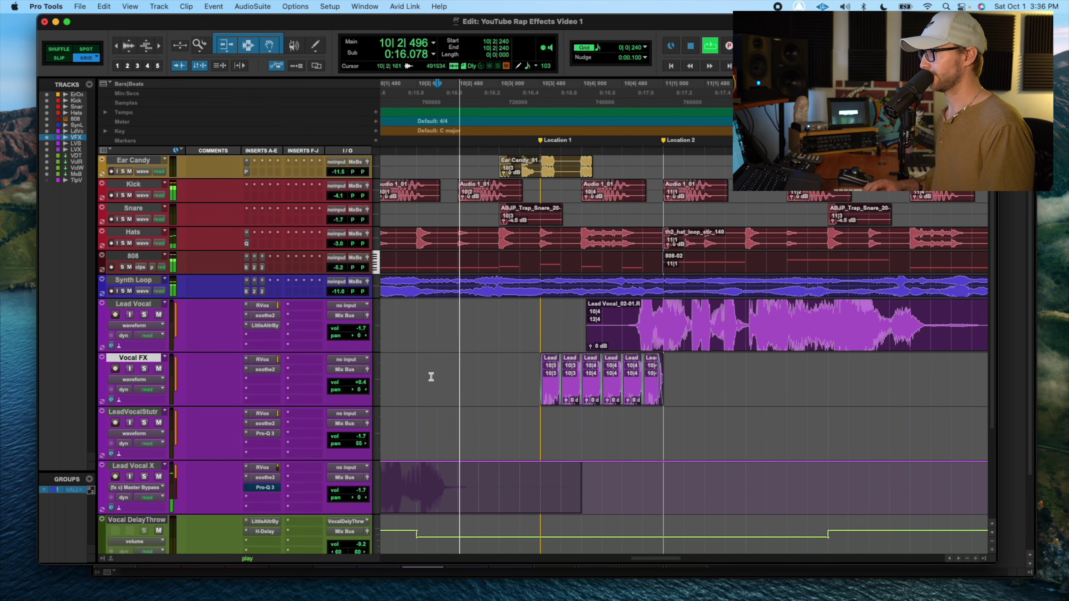
{"action": "key", "text": "space"}
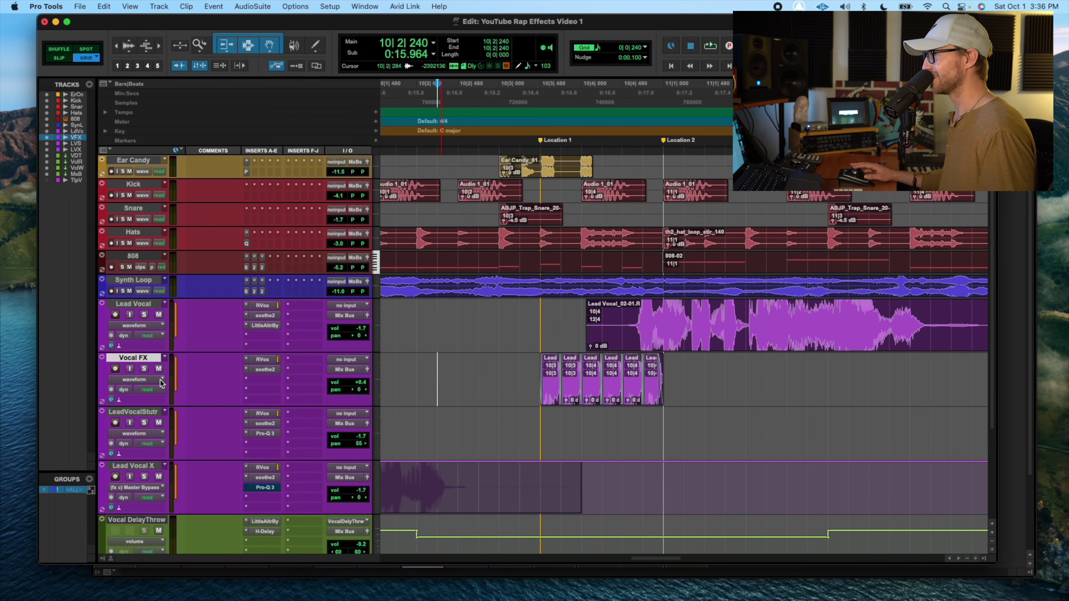
Display Vocal FX's pan automation and try clearing it around the stutter slices, undoing the deletion.
{"action": "left_click", "coordinate": [152, 379]}
{"action": "left_click", "coordinate": [148, 409]}
{"action": "key", "text": "r"}
{"action": "key", "text": "r"}
{"action": "key", "text": "r"}
{"action": "left_click_drag", "start_coordinate": [634, 402], "coordinate": [713, 377]}
{"action": "key", "text": "Delete"}
{"action": "left_click", "coordinate": [715, 380]}
{"action": "key", "text": "super+z"}
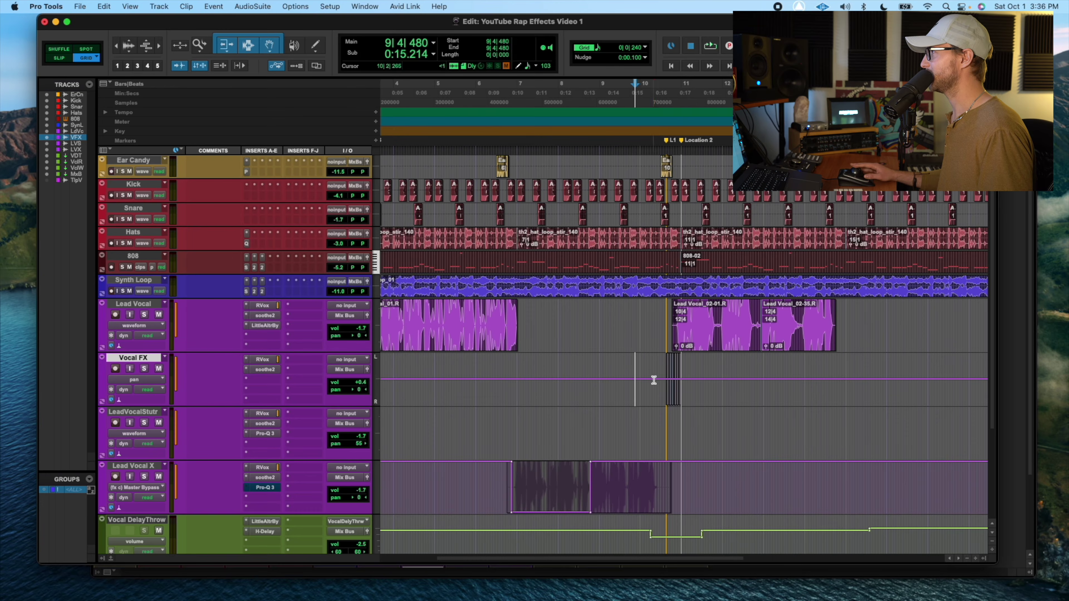
Highlight the Vocal FX range from 9|4|480 to 13|2|000 and return the track to its waveform view.
{"action": "left_click_drag", "start_coordinate": [654, 380], "coordinate": [723, 385]}
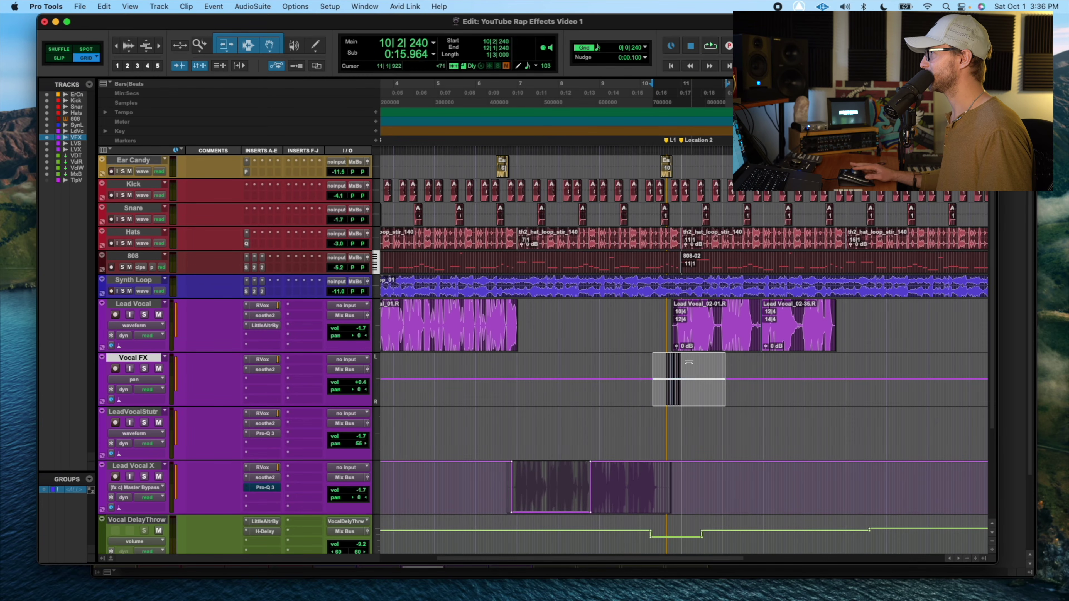
{"action": "left_click_drag", "start_coordinate": [634, 386], "coordinate": [775, 391]}
{"action": "left_click", "coordinate": [134, 375]}
{"action": "left_click", "coordinate": [144, 358]}
{"action": "key", "text": "super+bracketright"}
{"action": "key", "text": "super+bracketright"}
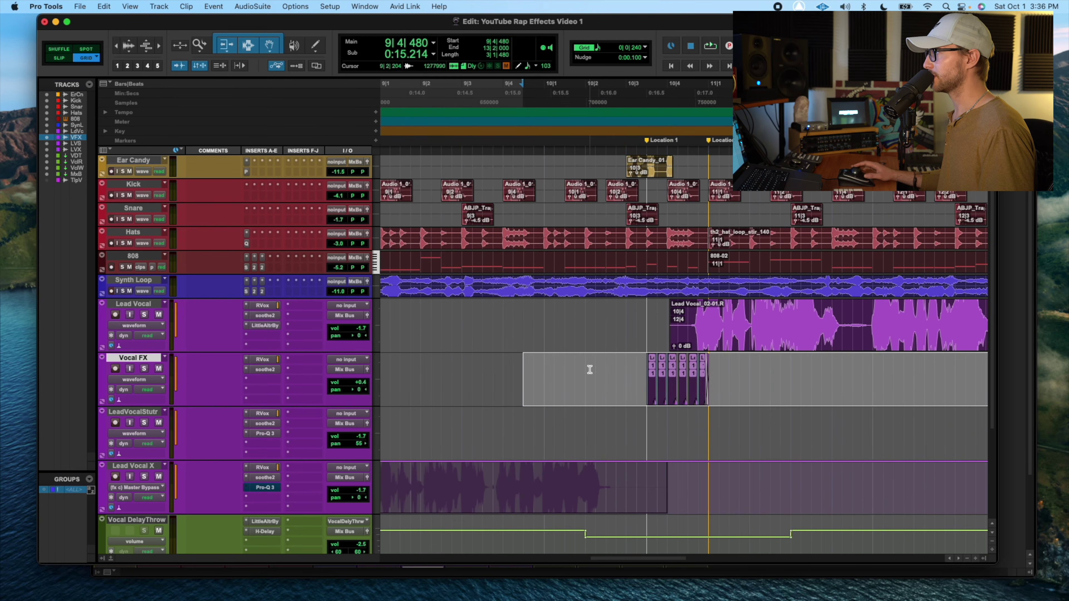
Insert RVerb (mono/stereo) on Vocal FX after soothe2 and set its reverb type to Reverse.
{"action": "left_click", "coordinate": [624, 371]}
{"action": "left_click", "coordinate": [268, 380]}
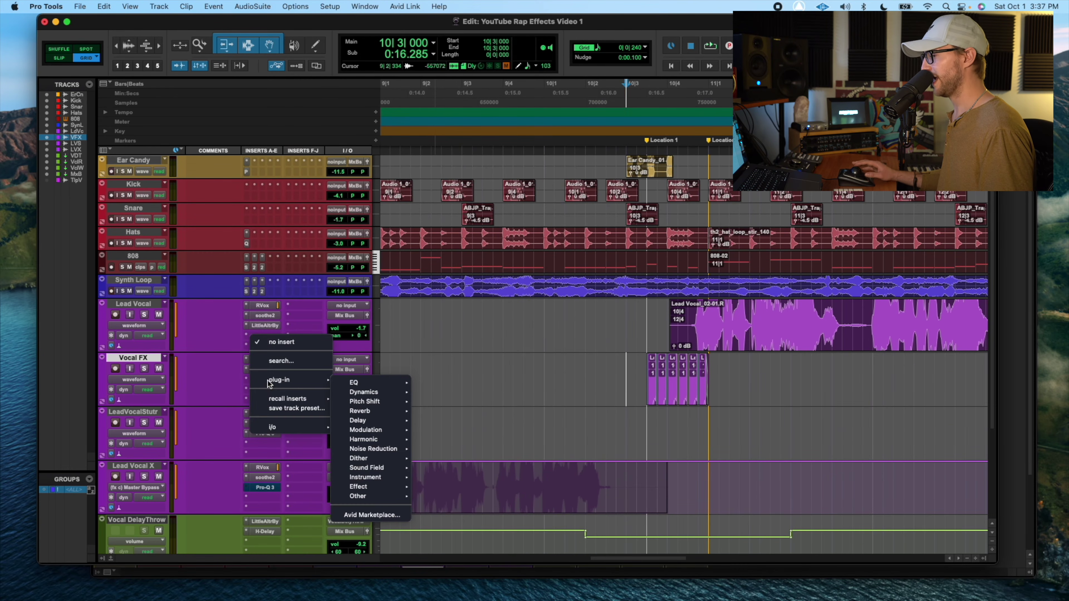
{"action": "type", "text": "rverb"}
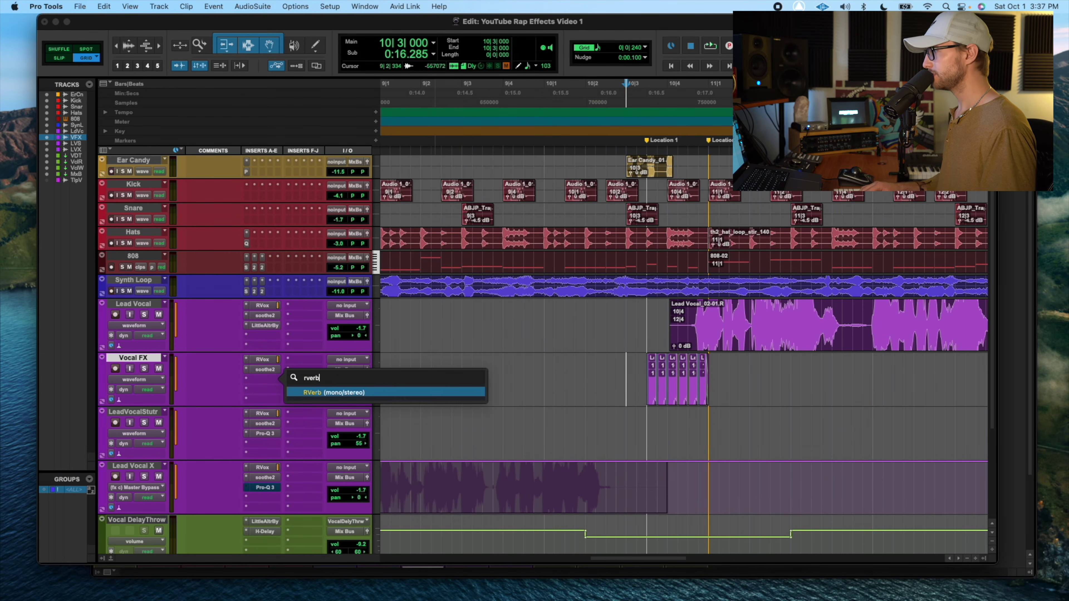
{"action": "key", "text": "Return"}
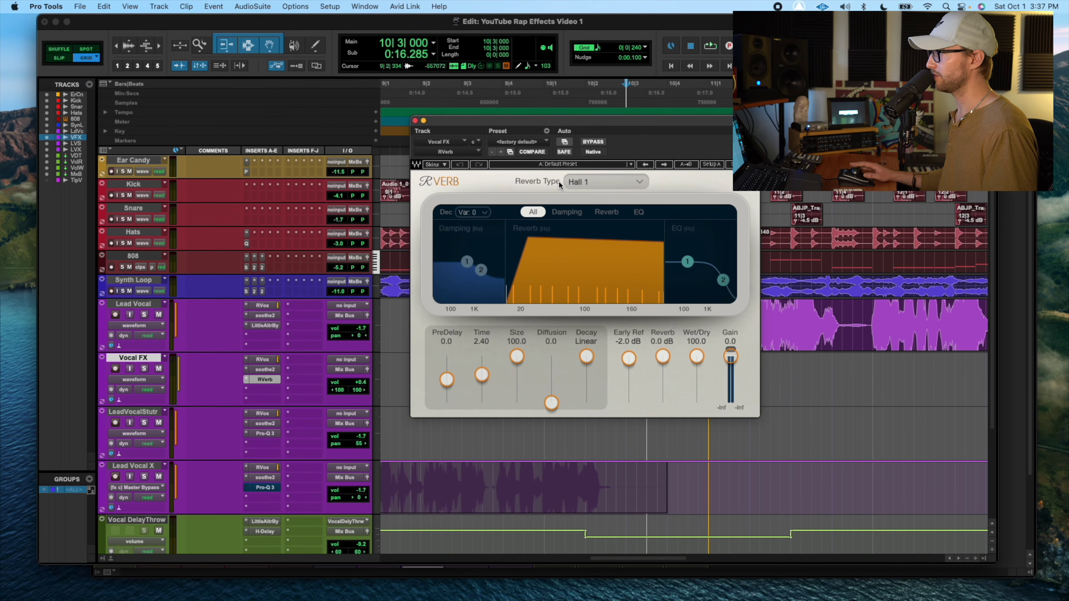
{"action": "scroll", "coordinate": [588, 182], "scroll_direction": "down", "scroll_amount": 2}
{"action": "scroll", "coordinate": [592, 181], "scroll_direction": "down", "scroll_amount": 3}
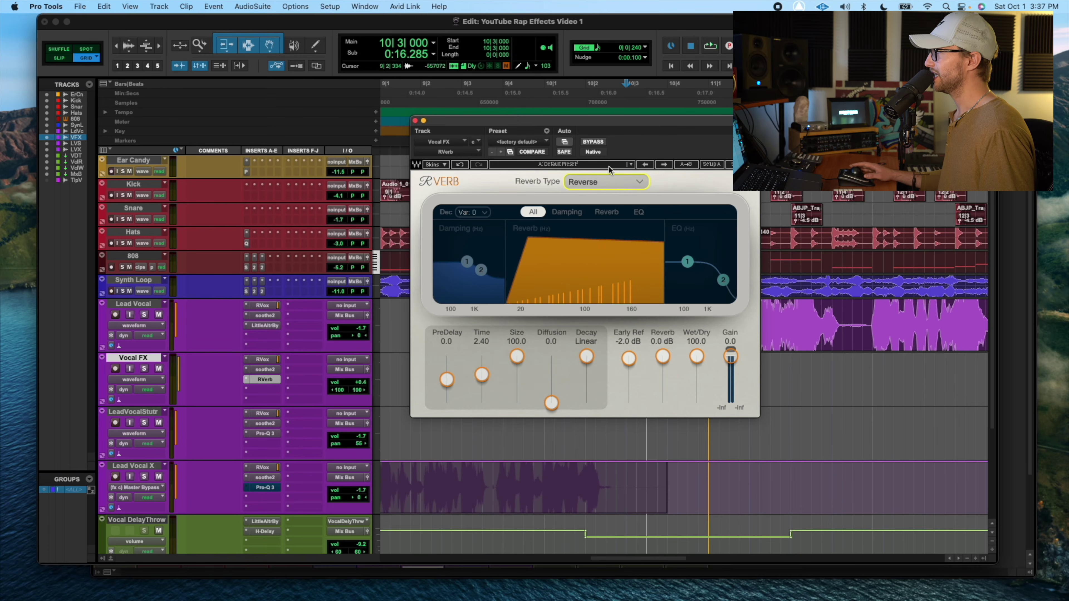
Audition the stutter with the reverse reverb, lower RVerb's Wet/Dry to 79.6 and close the plug-in.
{"action": "left_click_drag", "start_coordinate": [670, 124], "coordinate": [520, 59]}
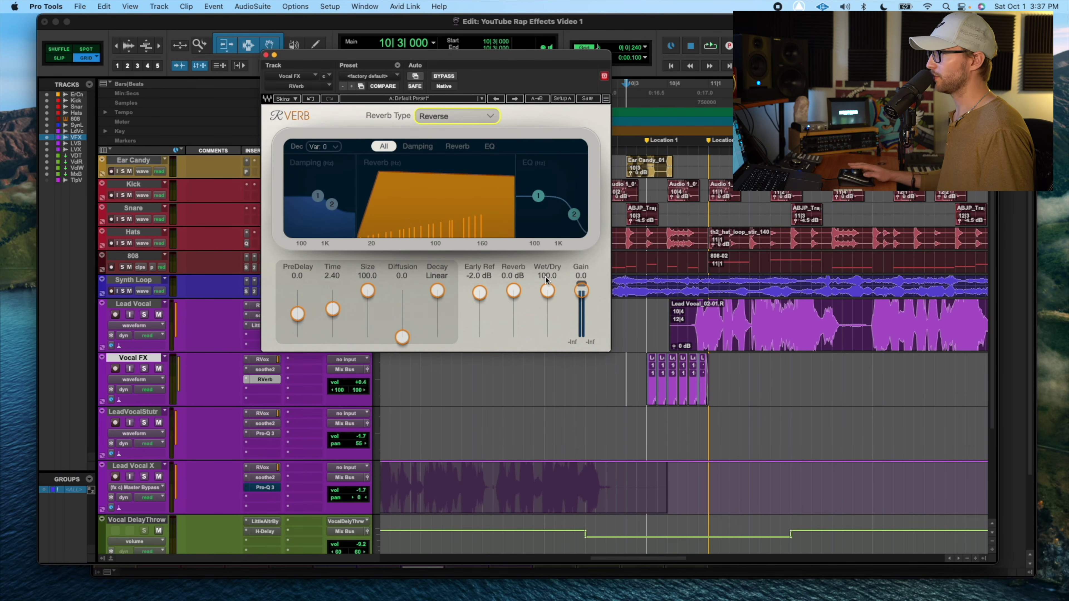
{"action": "key", "text": "space"}
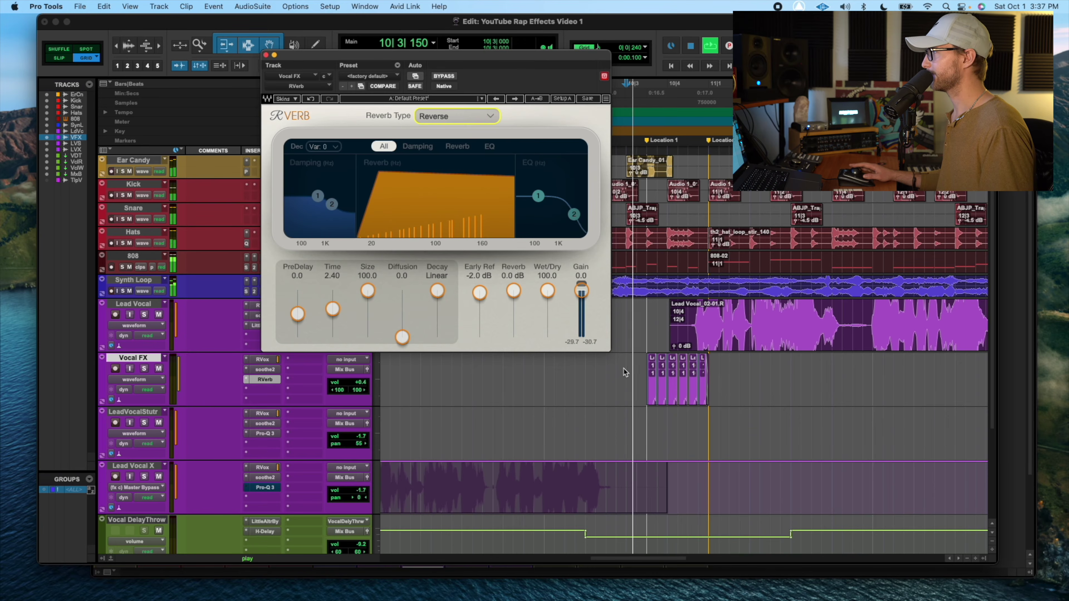
{"action": "key", "text": "space"}
{"action": "left_click_drag", "start_coordinate": [549, 289], "coordinate": [548, 299]}
{"action": "left_click", "coordinate": [636, 365]}
{"action": "key", "text": "space"}
{"action": "key", "text": "space"}
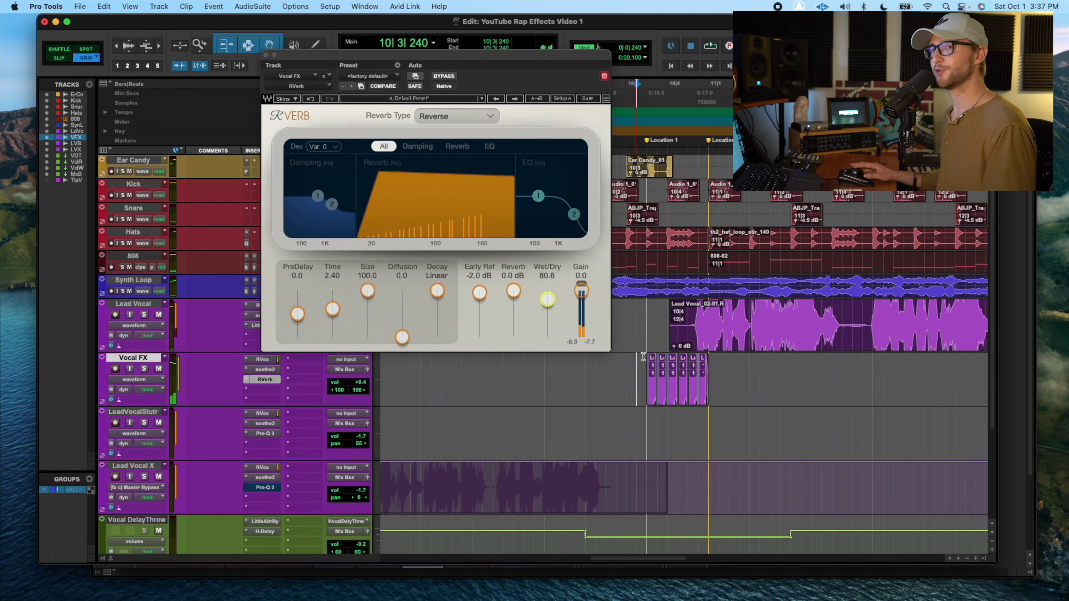
{"action": "left_click_drag", "start_coordinate": [548, 299], "coordinate": [548, 302]}
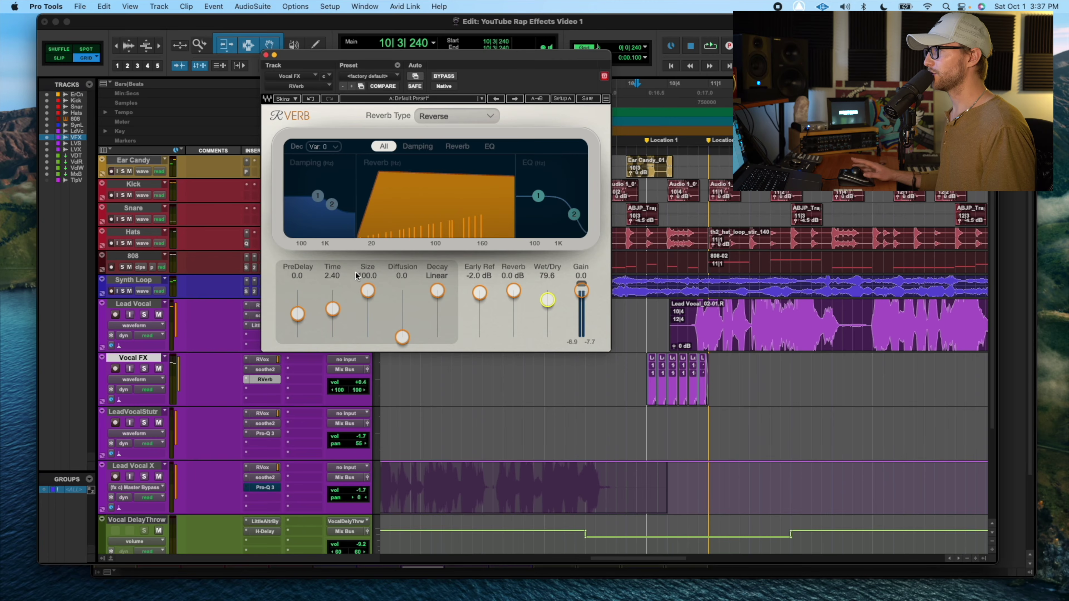
{"action": "left_click", "coordinate": [265, 55]}
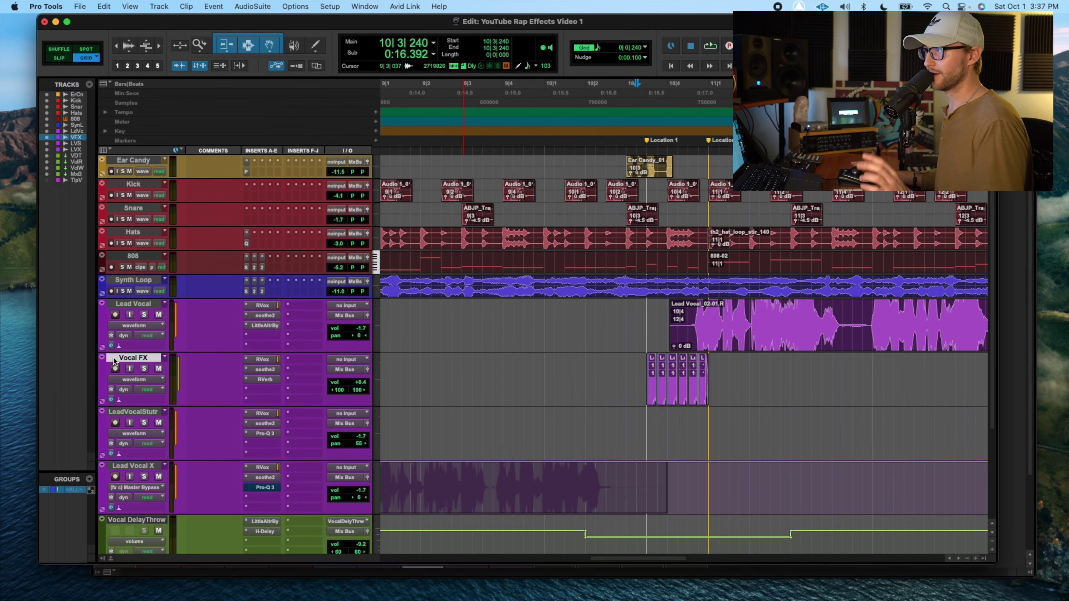
Insert the PanMan auto-panner on Vocal FX directly below RVerb.
{"action": "left_click", "coordinate": [127, 360]}
{"action": "left_click", "coordinate": [127, 361]}
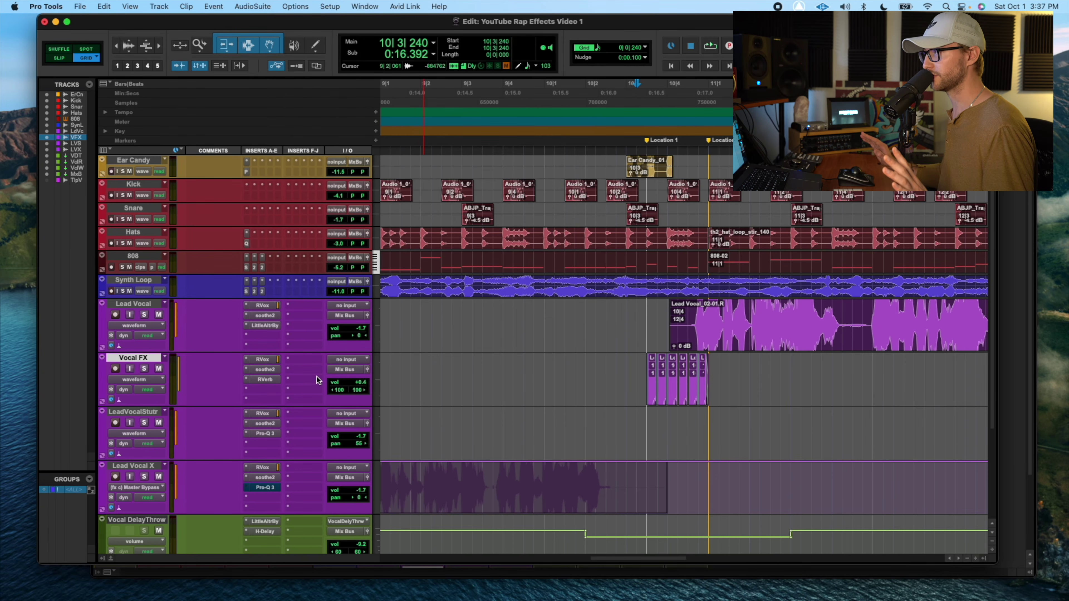
{"action": "left_click", "coordinate": [265, 390]}
{"action": "left_click", "coordinate": [281, 371]}
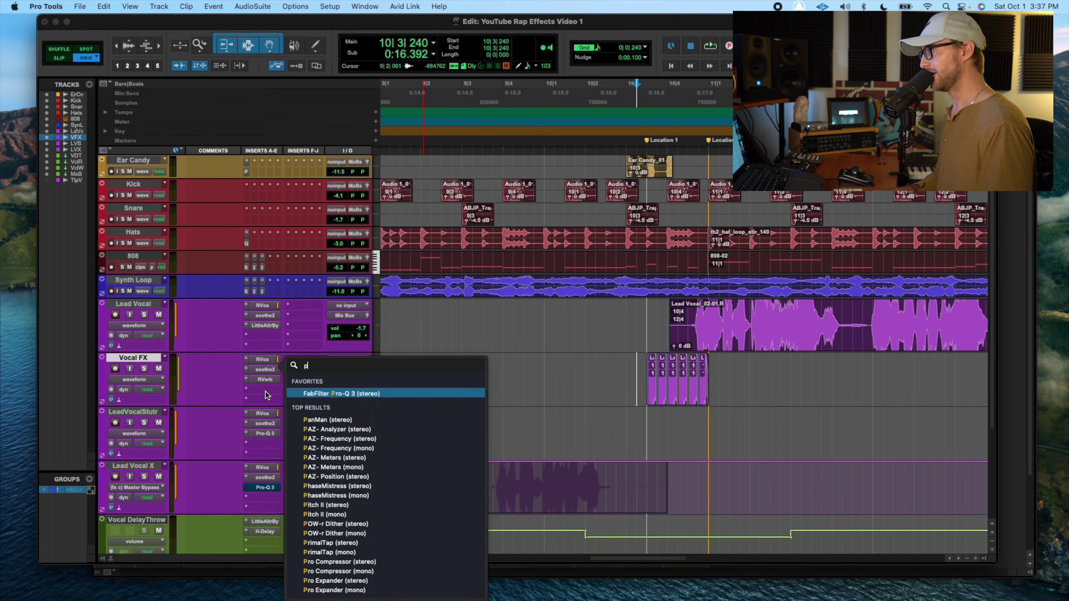
{"action": "type", "text": "pan"}
{"action": "key", "text": "Return"}
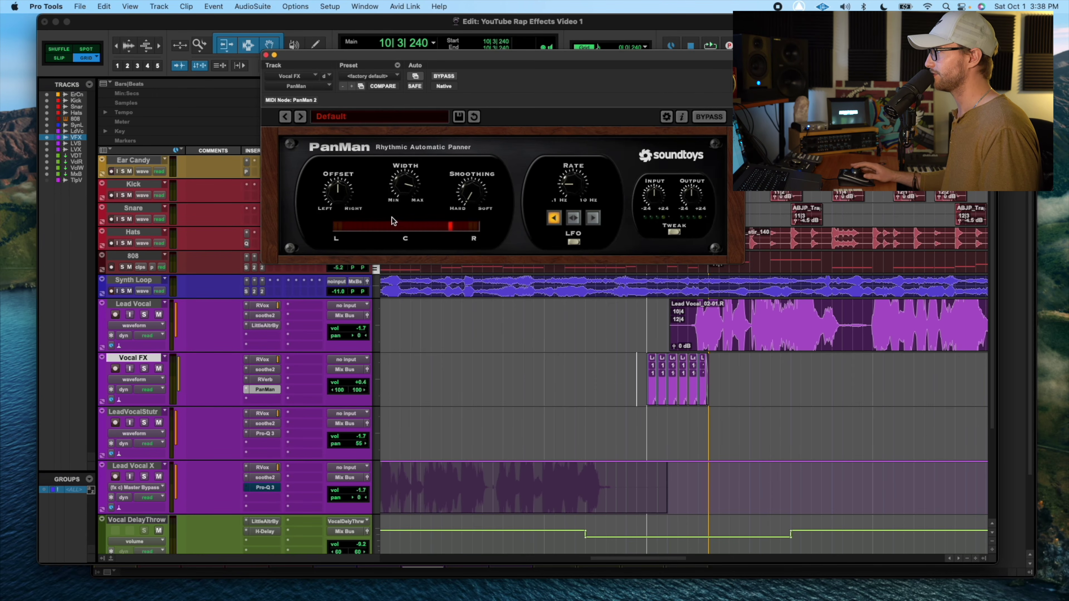
Set PanMan's Smoothing to Soft and Width to Max, and adjust its LFO Rate for faster panning.
{"action": "left_click_drag", "start_coordinate": [588, 182], "coordinate": [575, 132]}
{"action": "left_click_drag", "start_coordinate": [575, 191], "coordinate": [575, 202]}
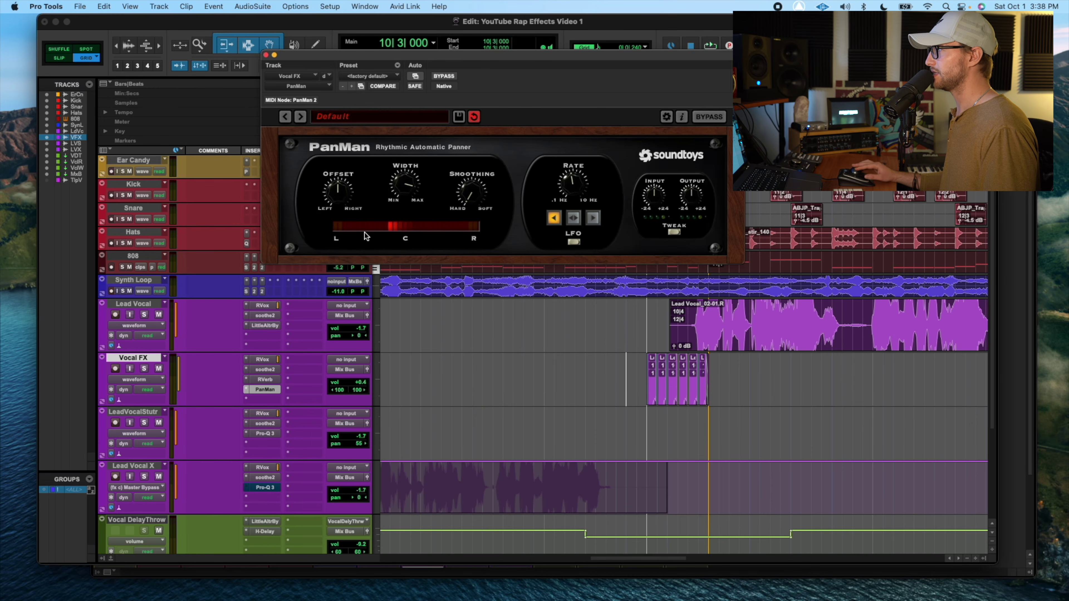
{"action": "left_click_drag", "start_coordinate": [470, 196], "coordinate": [470, 26]}
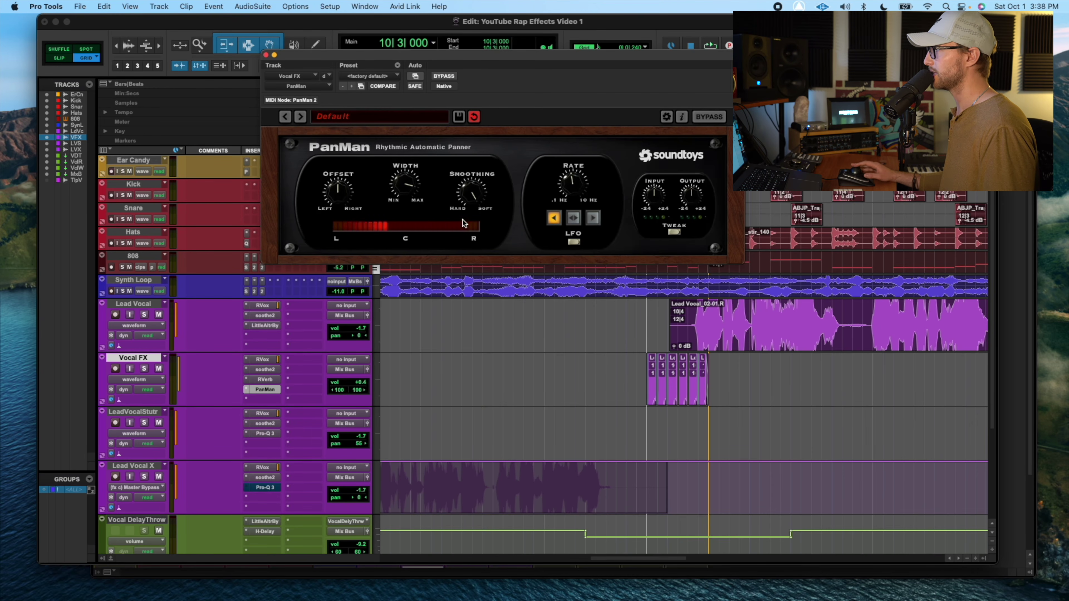
{"action": "left_click_drag", "start_coordinate": [414, 190], "coordinate": [425, 136]}
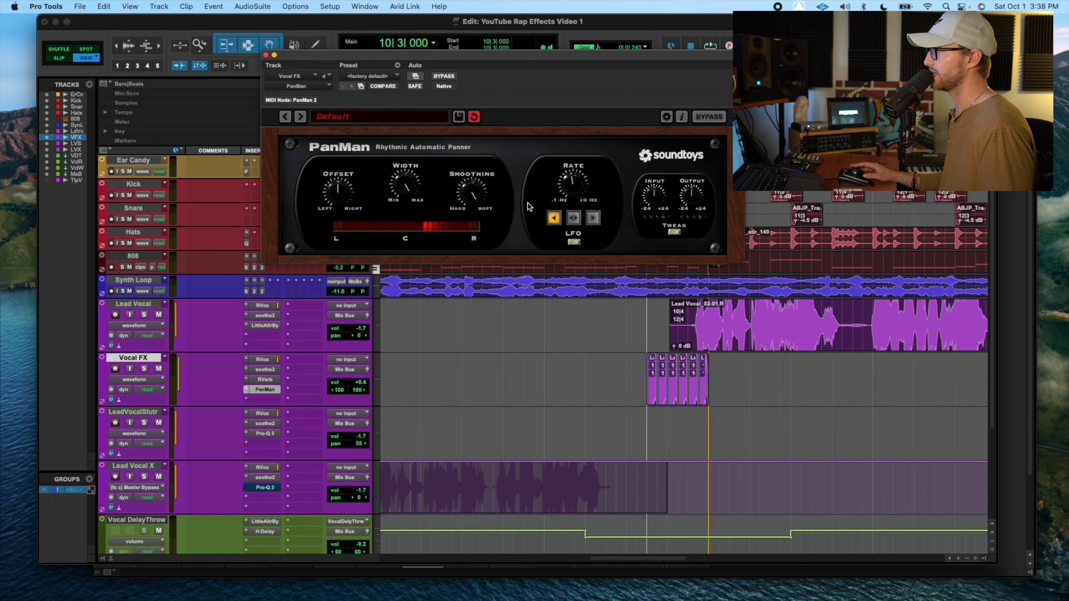
{"action": "left_click_drag", "start_coordinate": [577, 185], "coordinate": [580, 168]}
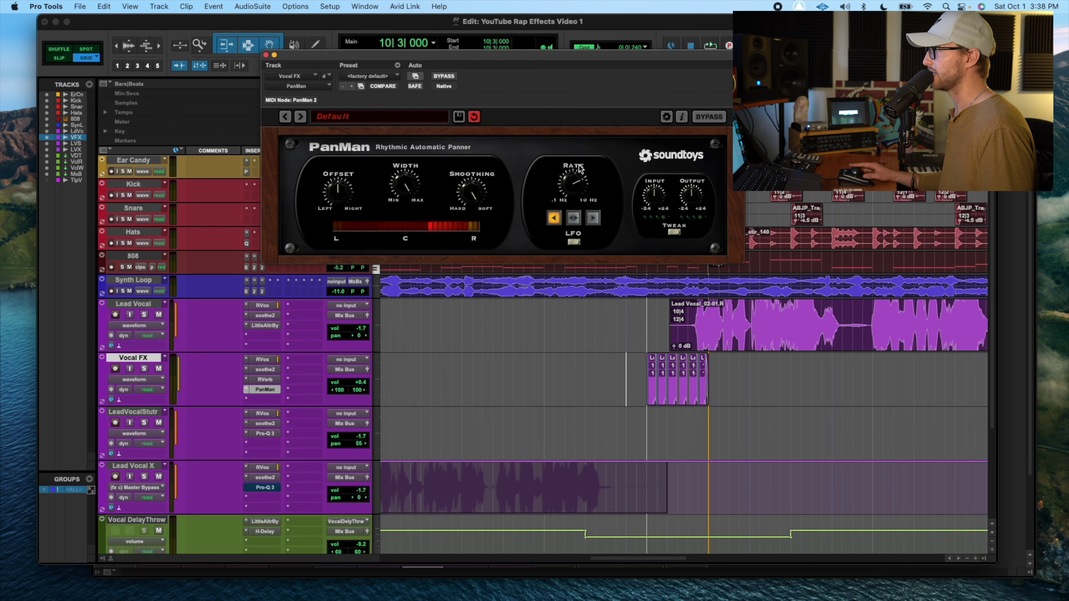
Audition the auto-panned stutter leading into the lead vocal, replaying it from 10|3|240.
{"action": "key", "text": "space"}
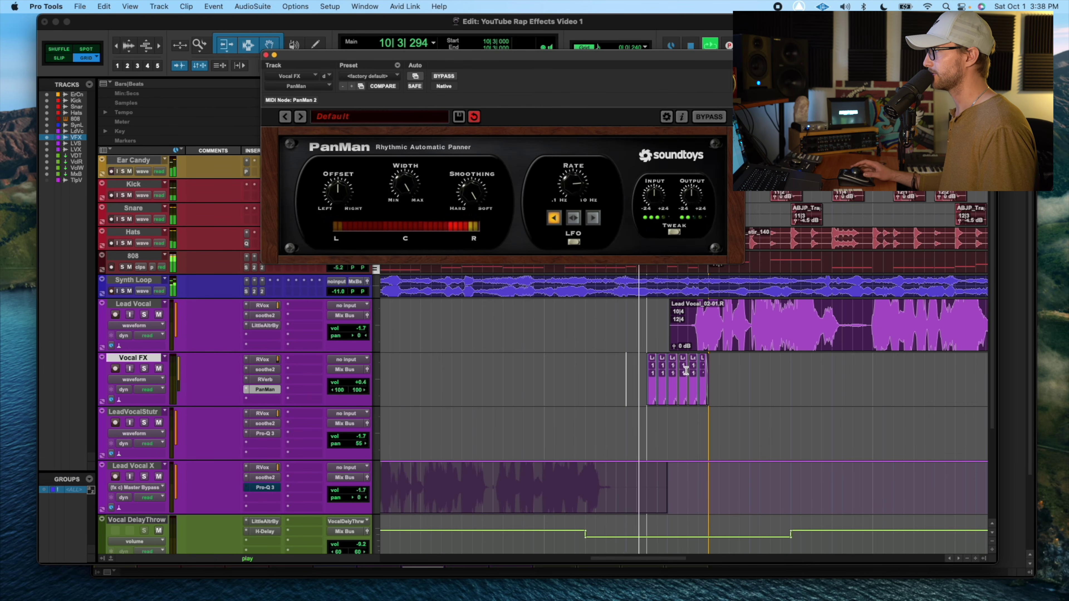
{"action": "key", "text": "space"}
{"action": "left_click", "coordinate": [638, 366]}
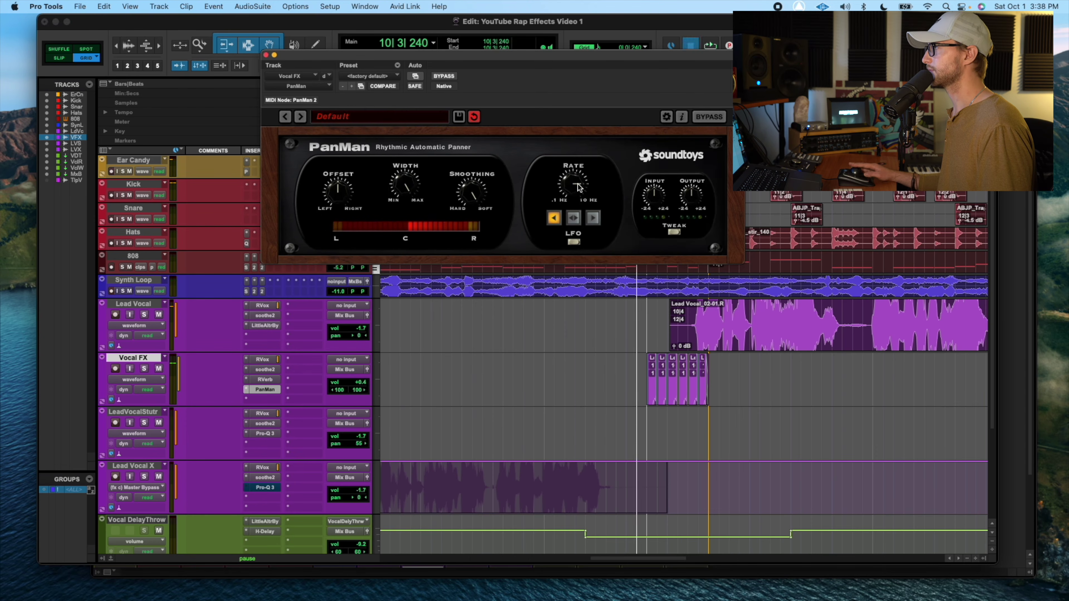
{"action": "key", "text": "space"}
{"action": "key", "text": "space"}
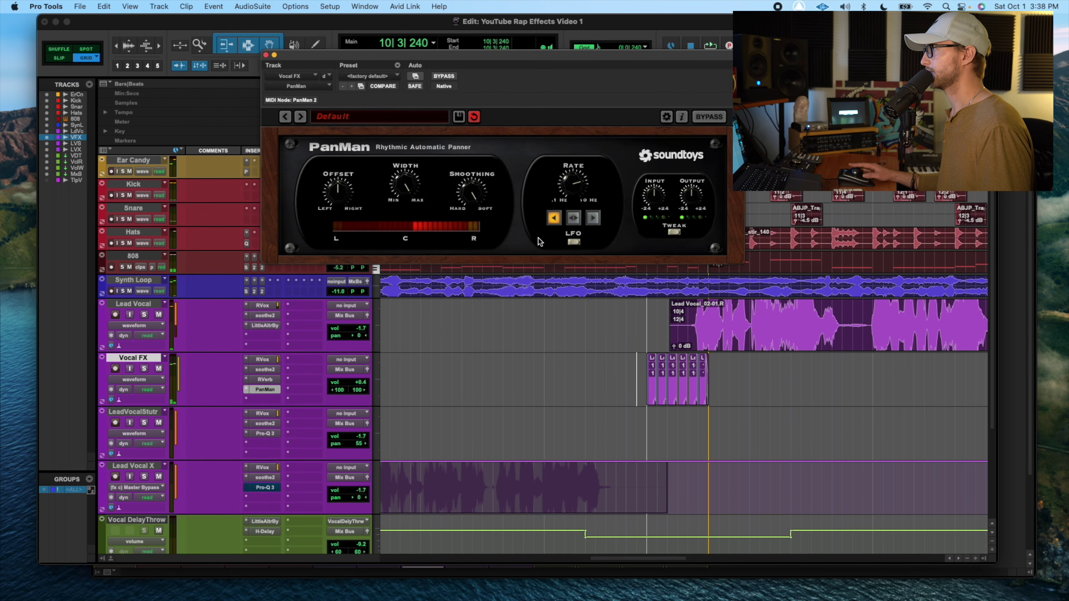
{"action": "key", "text": "space"}
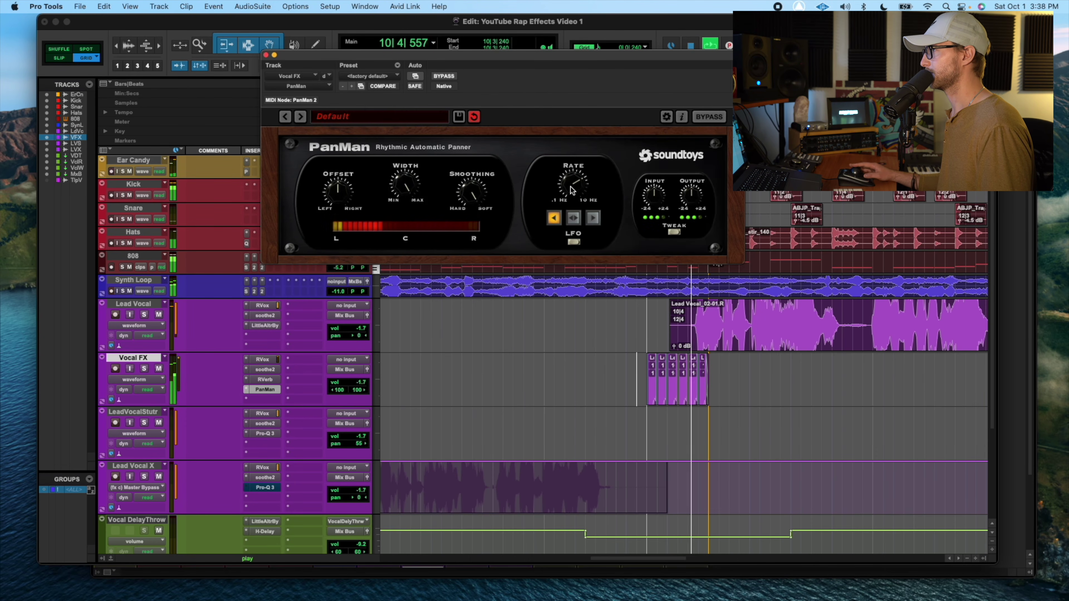
{"action": "key", "text": "space"}
Display Vocal FX volume automation, dip it at the stutter's start, ramp it up to bar 11 and audition the result.
{"action": "left_click", "coordinate": [134, 379]}
{"action": "mouse_move", "coordinate": [160, 428]}
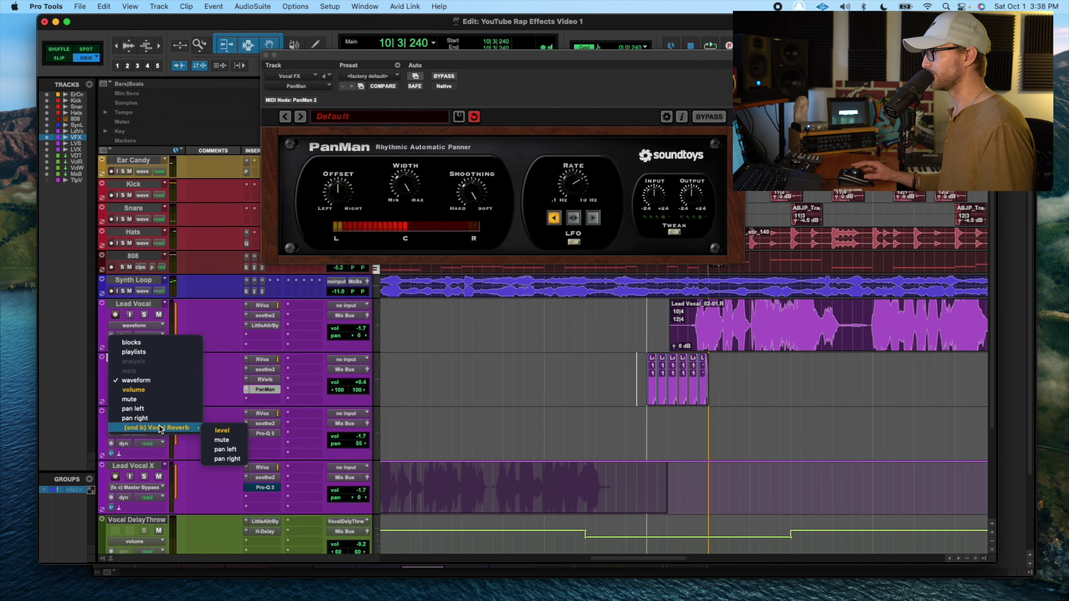
{"action": "left_click", "coordinate": [134, 389]}
{"action": "left_click_drag", "start_coordinate": [635, 383], "coordinate": [736, 388]}
{"action": "key", "text": "Delete"}
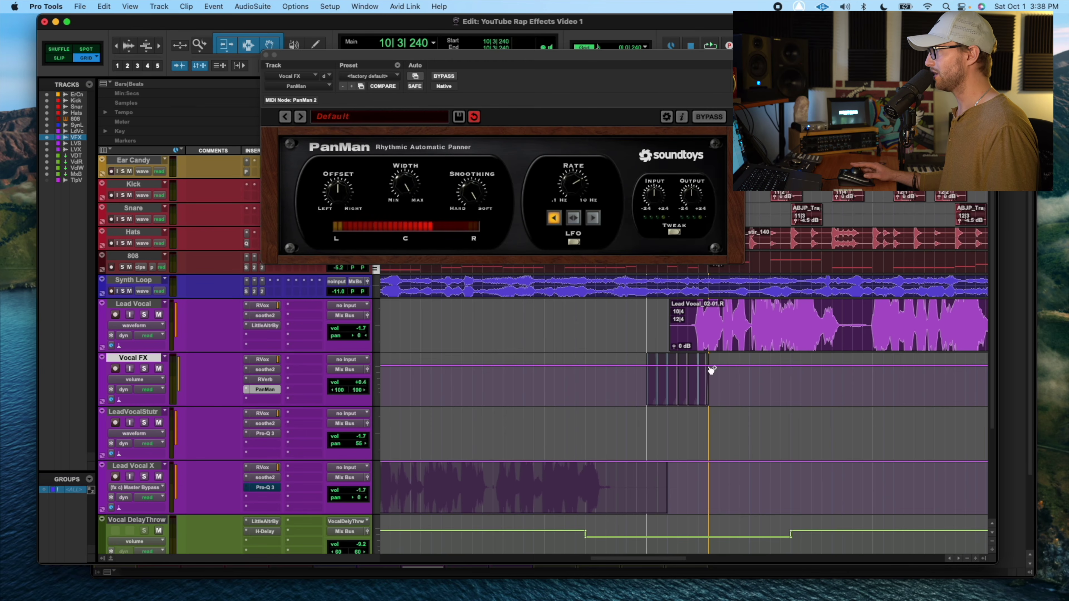
{"action": "left_click_drag", "start_coordinate": [638, 371], "coordinate": [646, 371]}
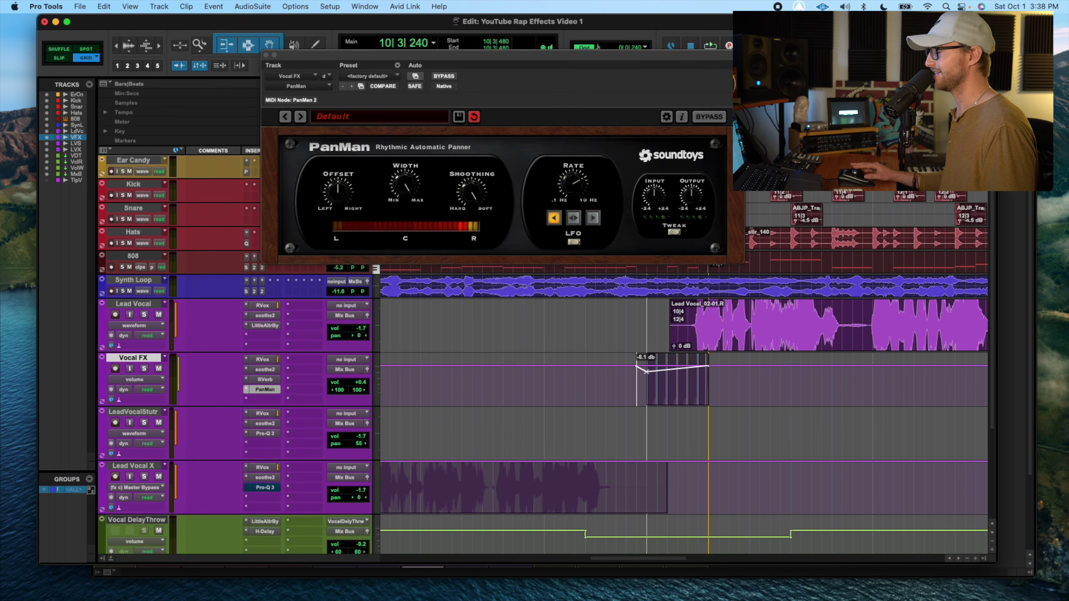
{"action": "left_click_drag", "start_coordinate": [646, 372], "coordinate": [646, 373]}
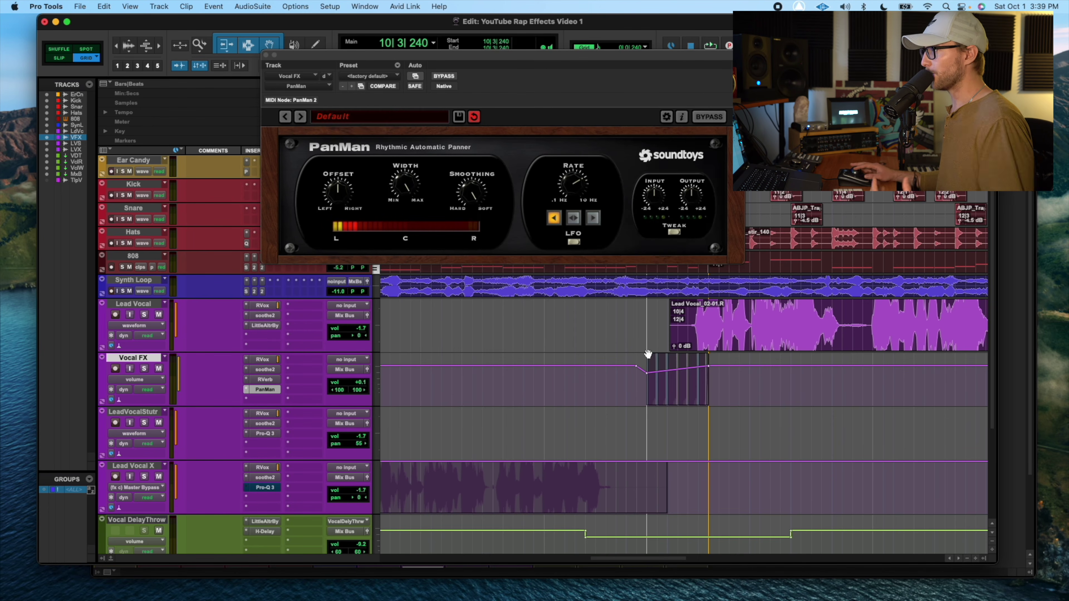
{"action": "key", "text": "space"}
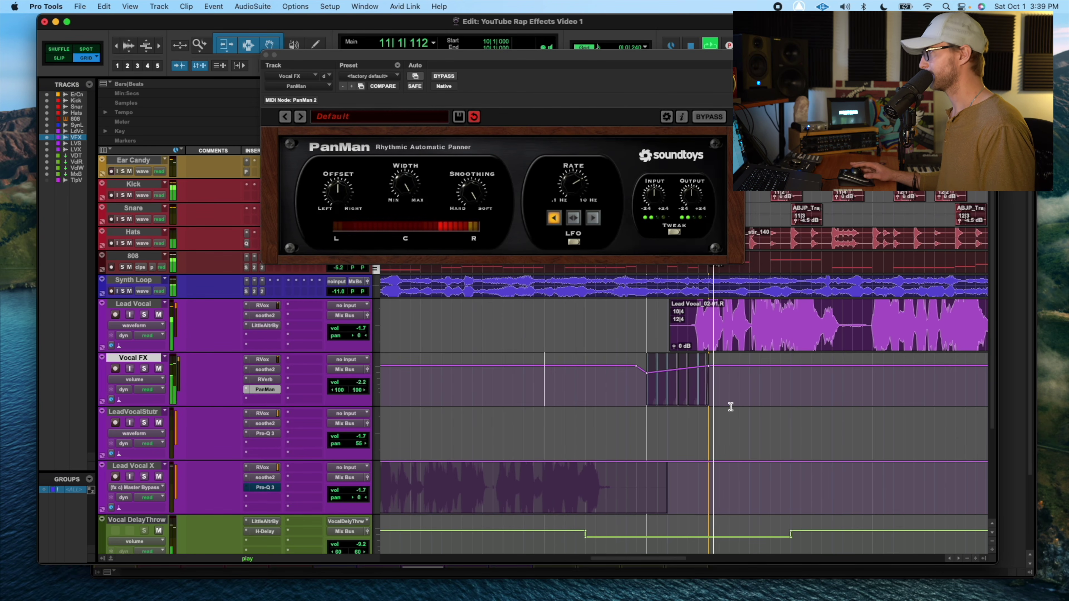
{"action": "key", "text": "space"}
Solo Vocal FX to check the stutter's tail and drop its volume automation to the minimum just after bar 11.
{"action": "left_click", "coordinate": [717, 370]}
{"action": "left_click", "coordinate": [698, 376]}
{"action": "key", "text": "shift+s"}
{"action": "key", "text": "space"}
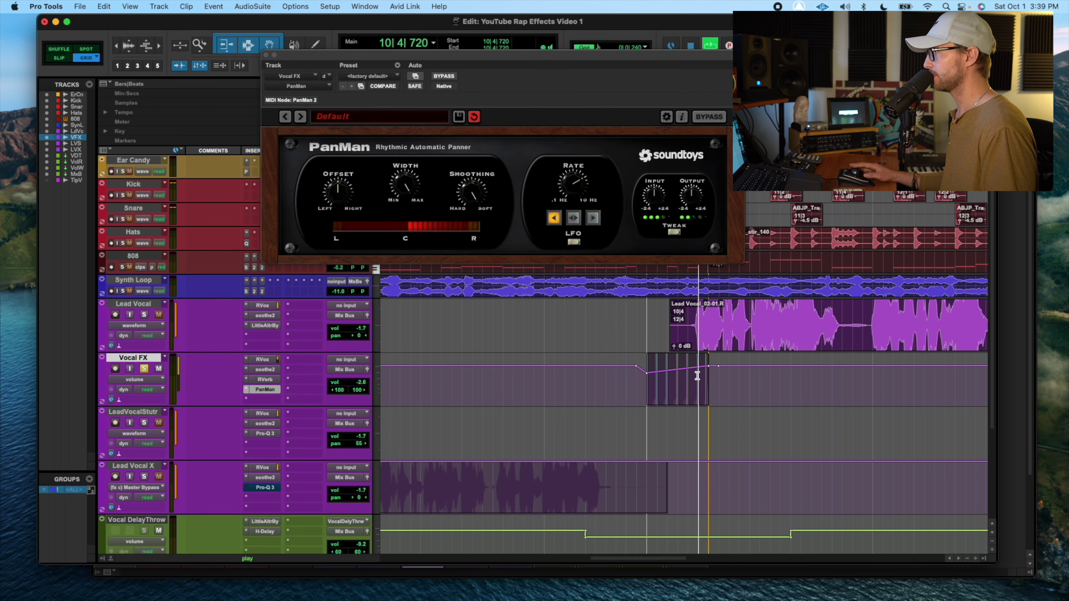
{"action": "key", "text": "space"}
{"action": "left_click", "coordinate": [719, 370]}
{"action": "left_click", "coordinate": [712, 367]}
{"action": "left_click_drag", "start_coordinate": [721, 372], "coordinate": [727, 392]}
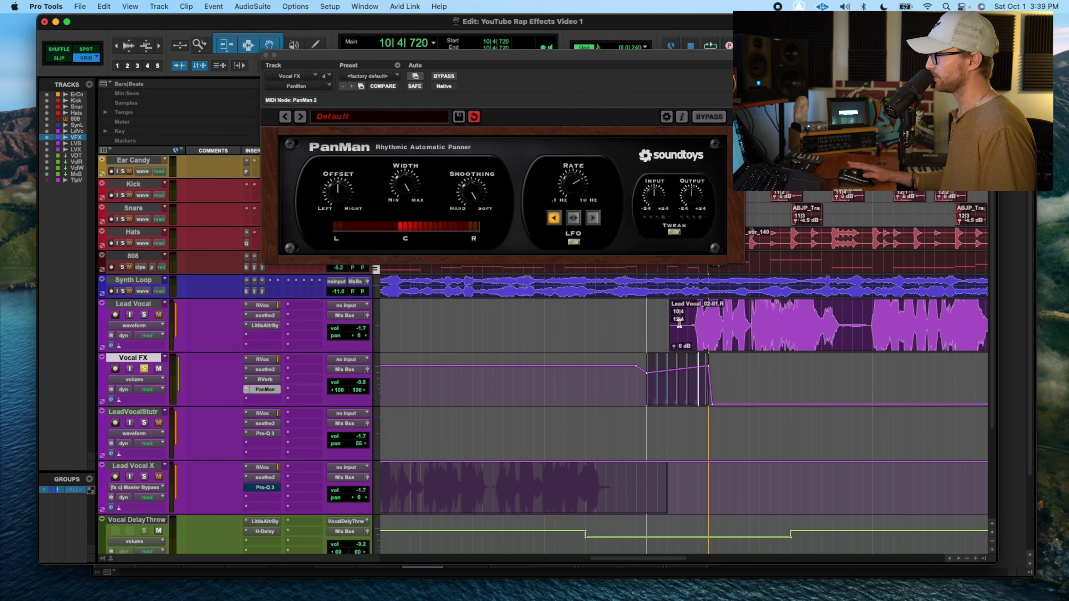
Audition the soloed stutter from 10|3|000 to check the tail cut beneath the lead vocal's opening phrase.
{"action": "left_click_drag", "start_coordinate": [692, 320], "coordinate": [883, 320]}
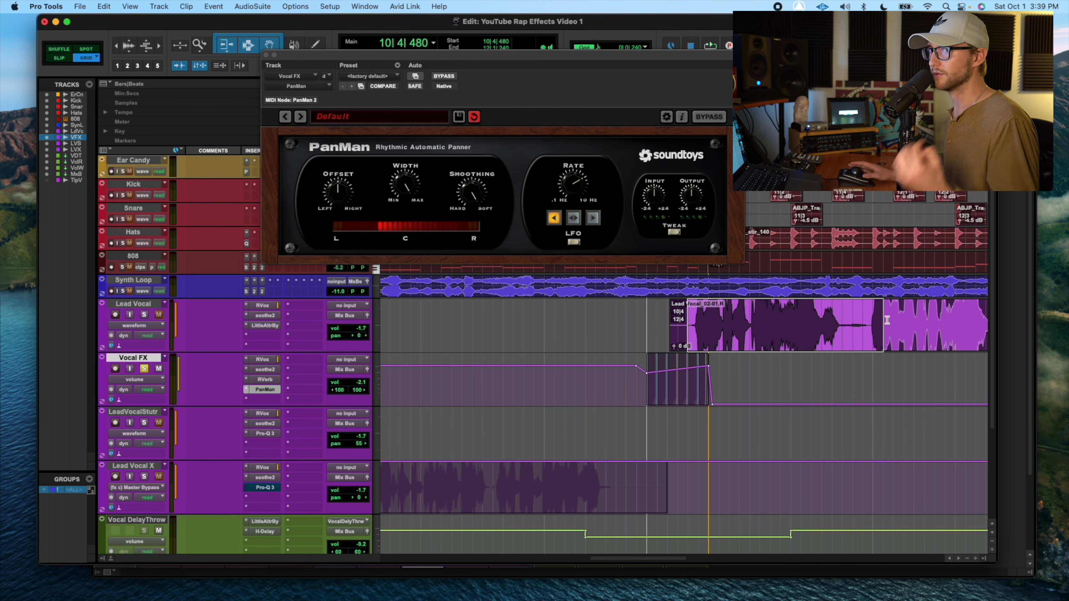
{"action": "left_click", "coordinate": [886, 320]}
{"action": "left_click", "coordinate": [626, 381]}
{"action": "key", "text": "space"}
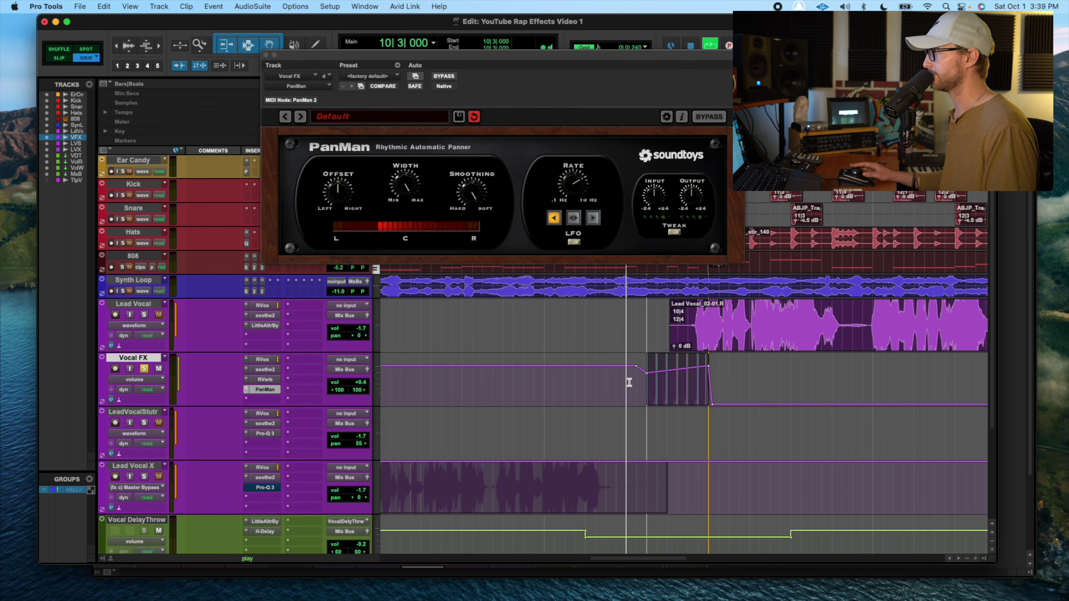
{"action": "key", "text": "space"}
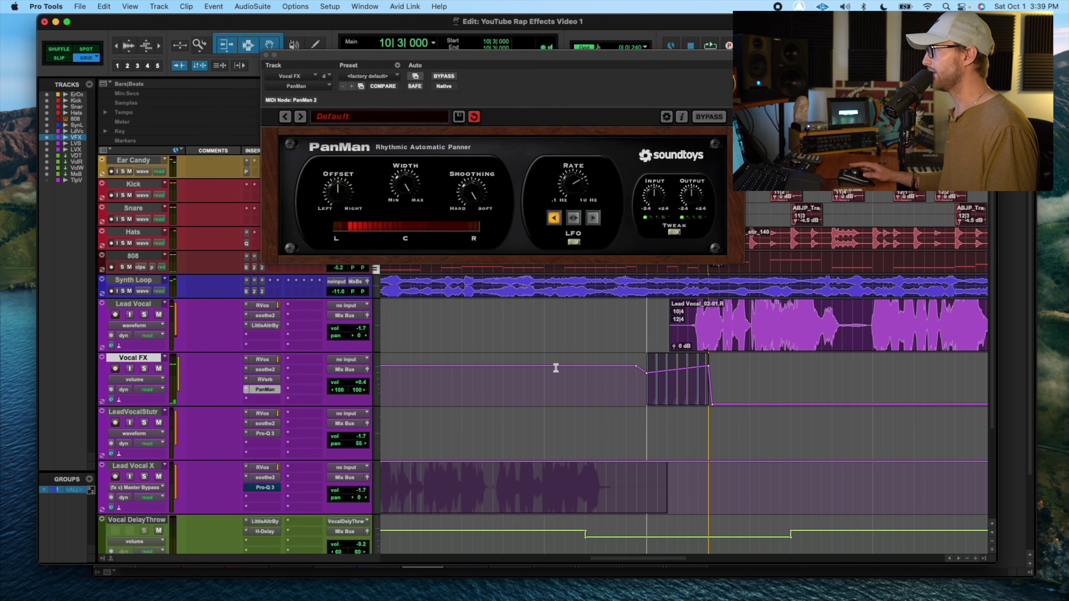
Lower the Vocal FX volume curve up to bar 11, close PanMan and audition the unsoloed stutter in the full mix.
{"action": "left_click_drag", "start_coordinate": [716, 358], "coordinate": [717, 362]}
{"action": "left_click", "coordinate": [634, 383]}
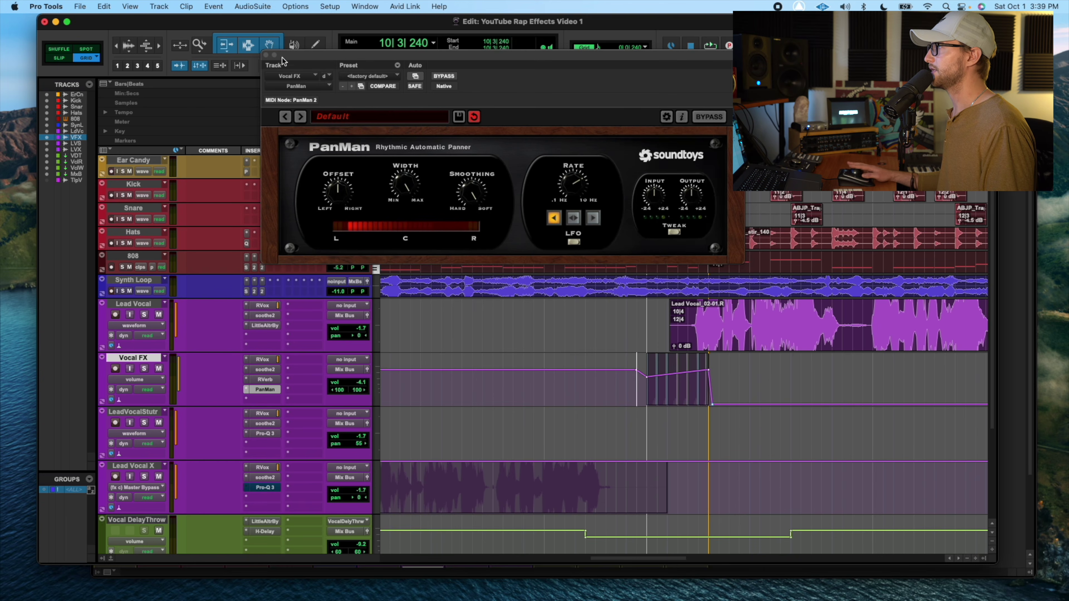
{"action": "left_click", "coordinate": [265, 55]}
{"action": "key", "text": "space"}
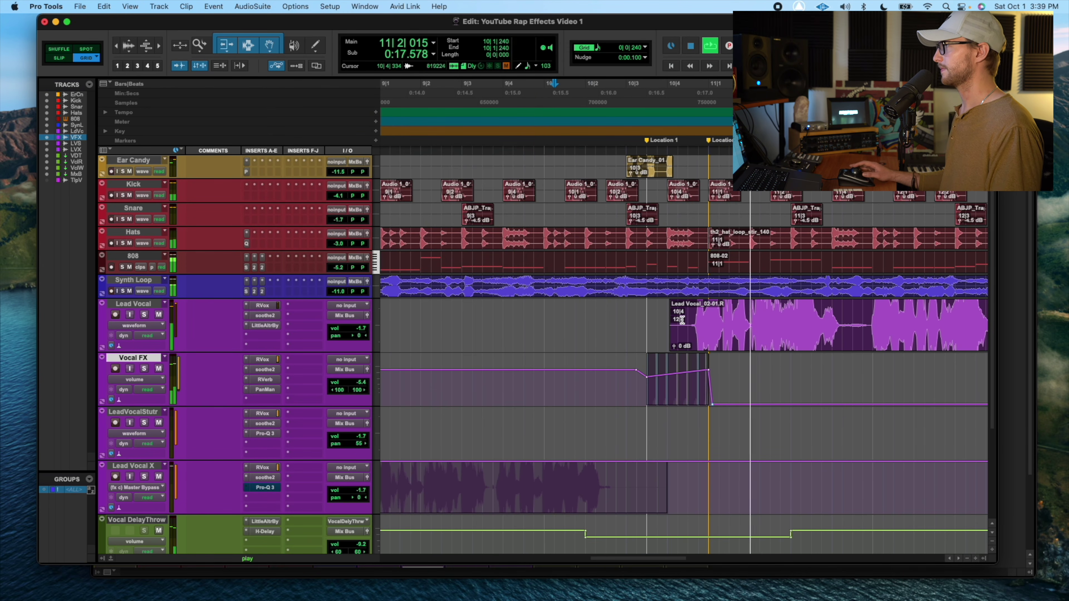
{"action": "key", "text": "r"}
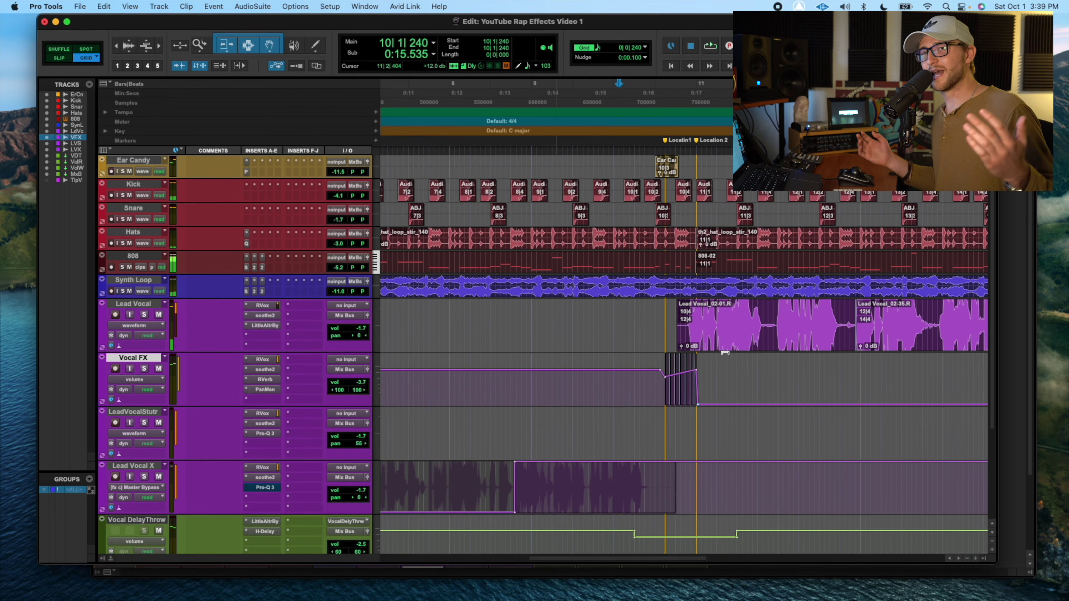